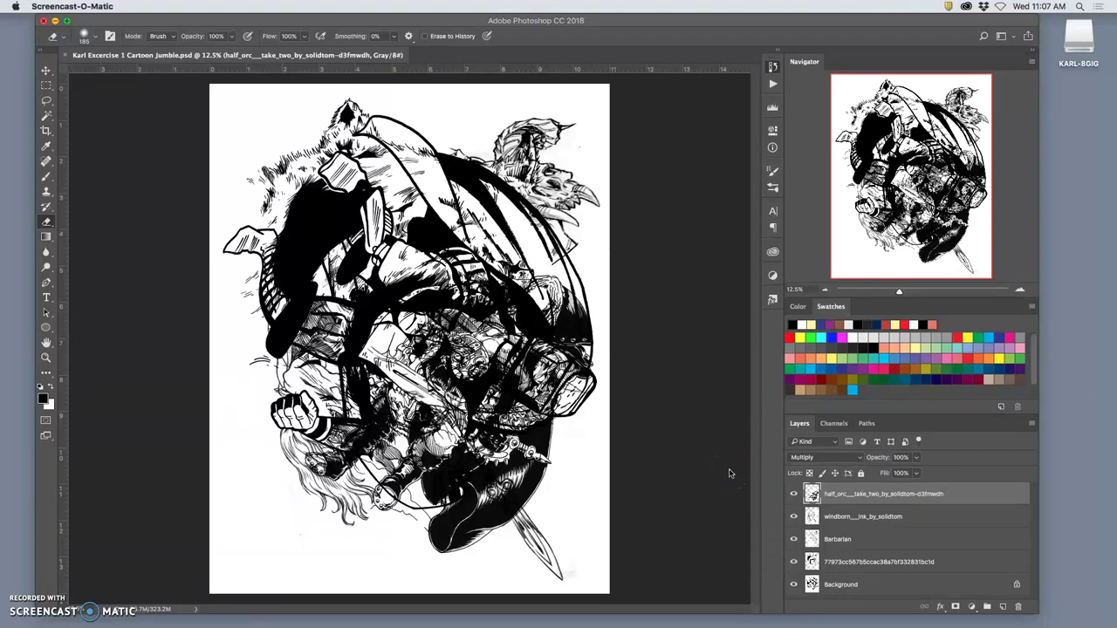
# Lighten the dense centre hatching with the Eraser, then flick the half-orc layer to compare.
pyautogui.moveTo(343, 390)
pyautogui.mouseDown()
pyautogui.moveTo(381, 264)
pyautogui.moveTo(422, 359)
pyautogui.moveTo(495, 425)
pyautogui.mouseUp()
pyautogui.click(793, 493)
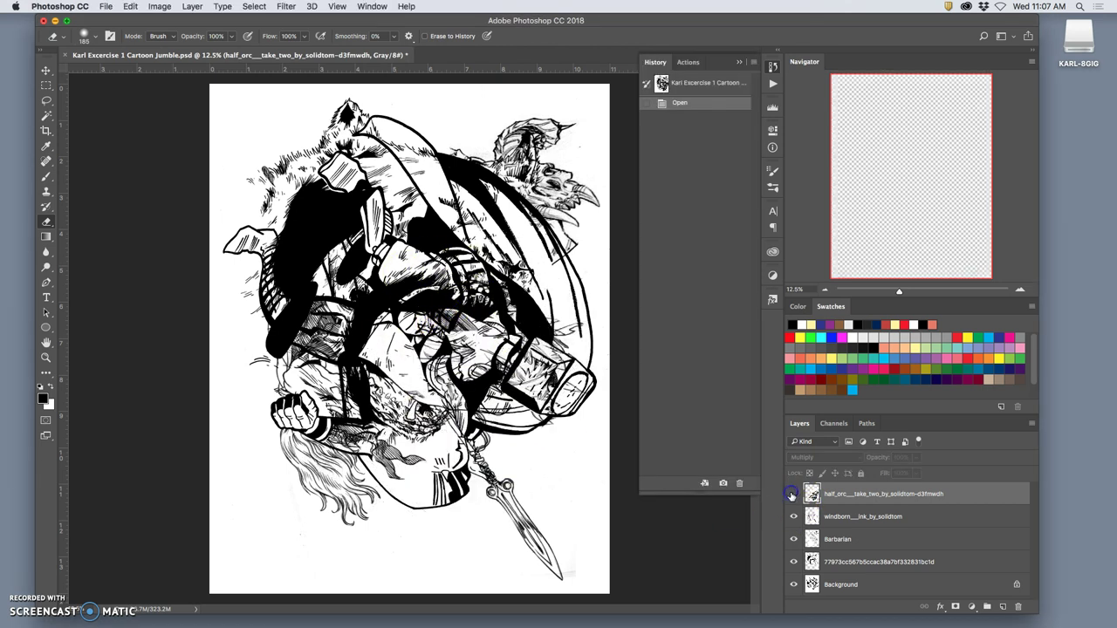
pyautogui.click(794, 494)
pyautogui.click(793, 493)
pyautogui.click(794, 494)
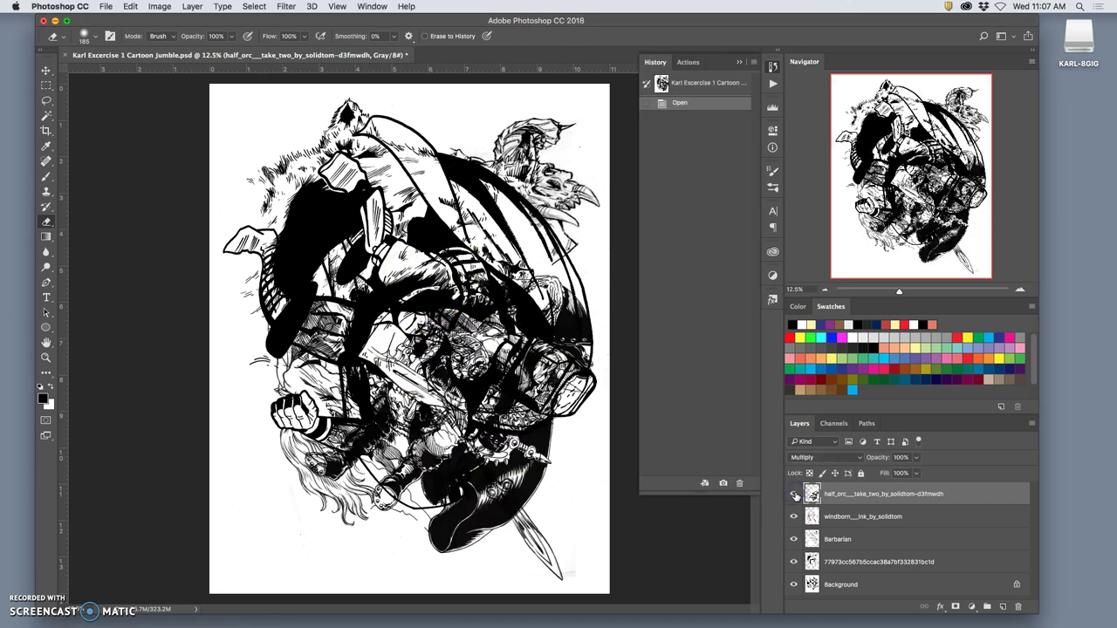
pyautogui.click(794, 494)
pyautogui.click(793, 493)
# Scroll over the artwork and hide the windborn layer to check its lines.
pyautogui.scroll(4, 506, 349)
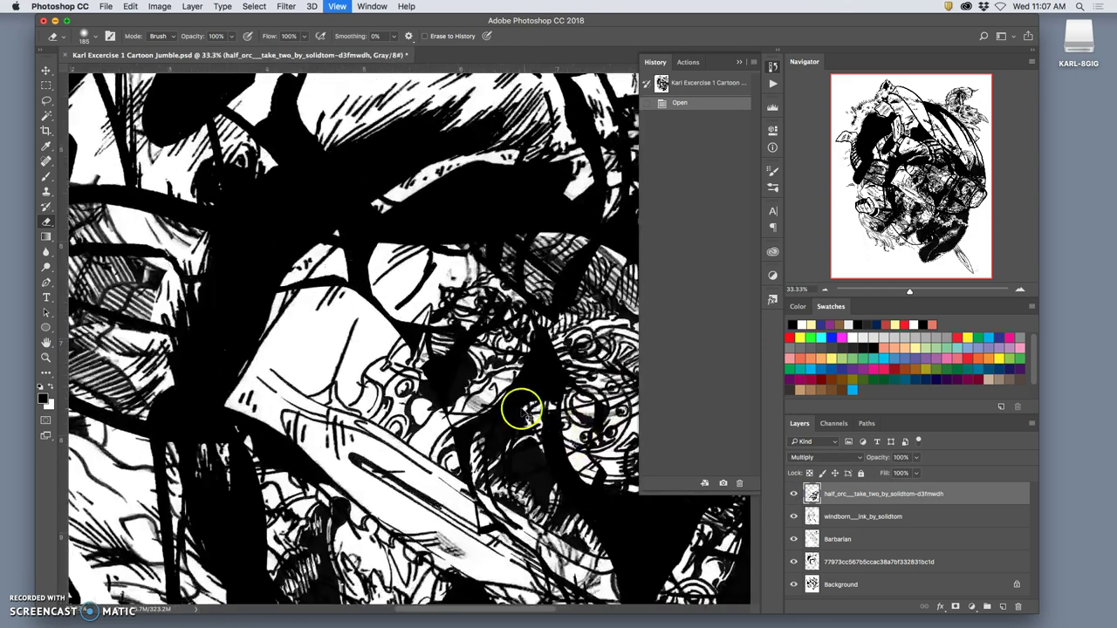
pyautogui.hscroll(6, 518, 408)
pyautogui.scroll(-2, 518, 408)
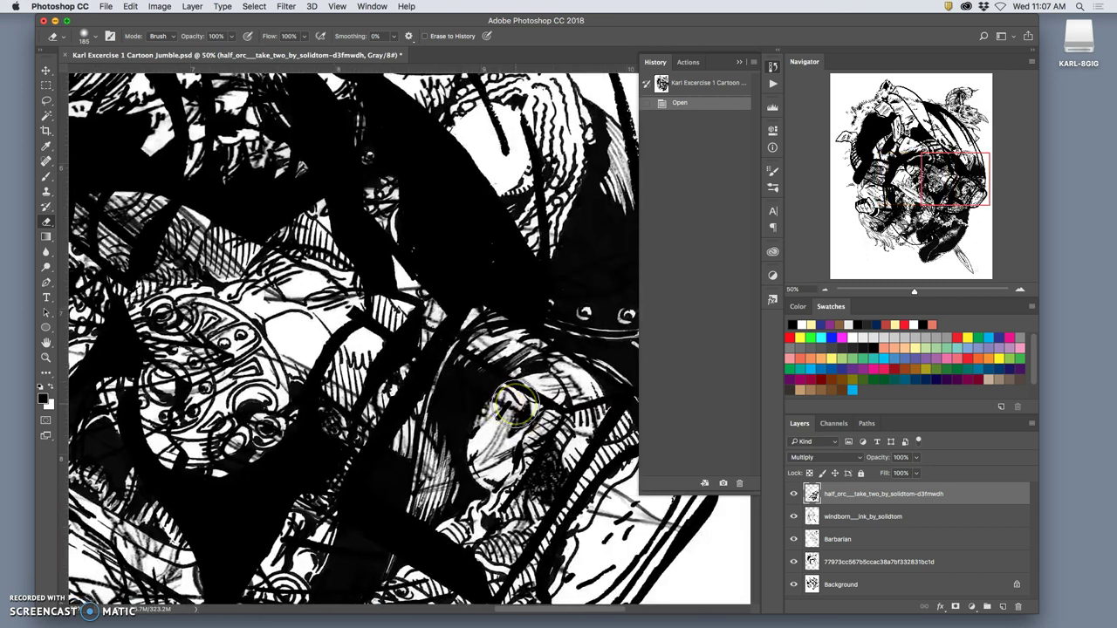
pyautogui.scroll(-1, 518, 403)
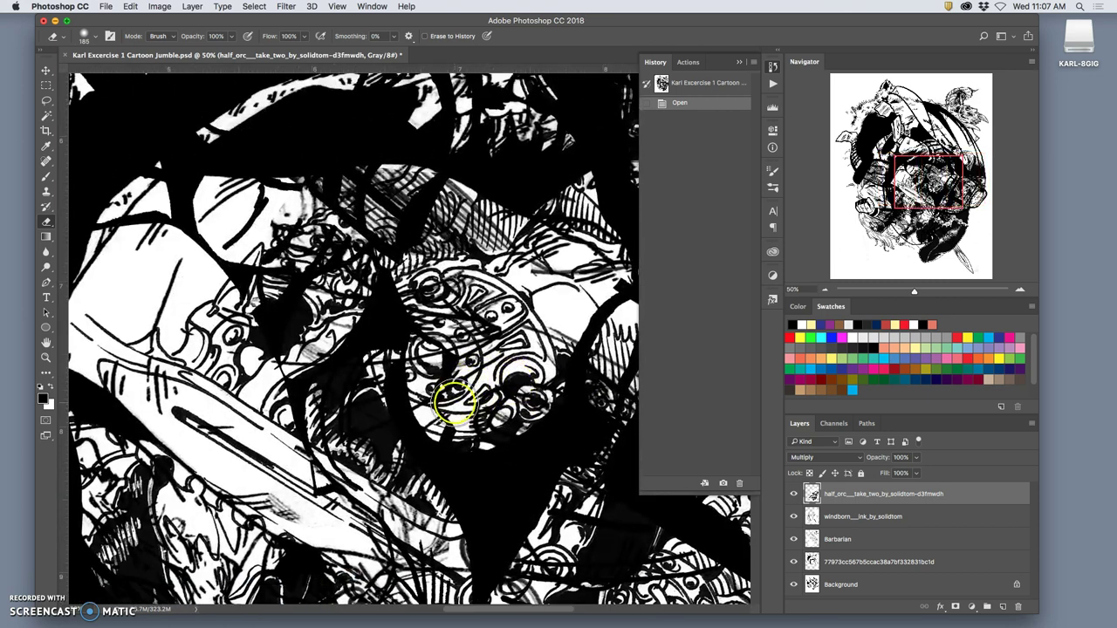
pyautogui.scroll(-2, 463, 397)
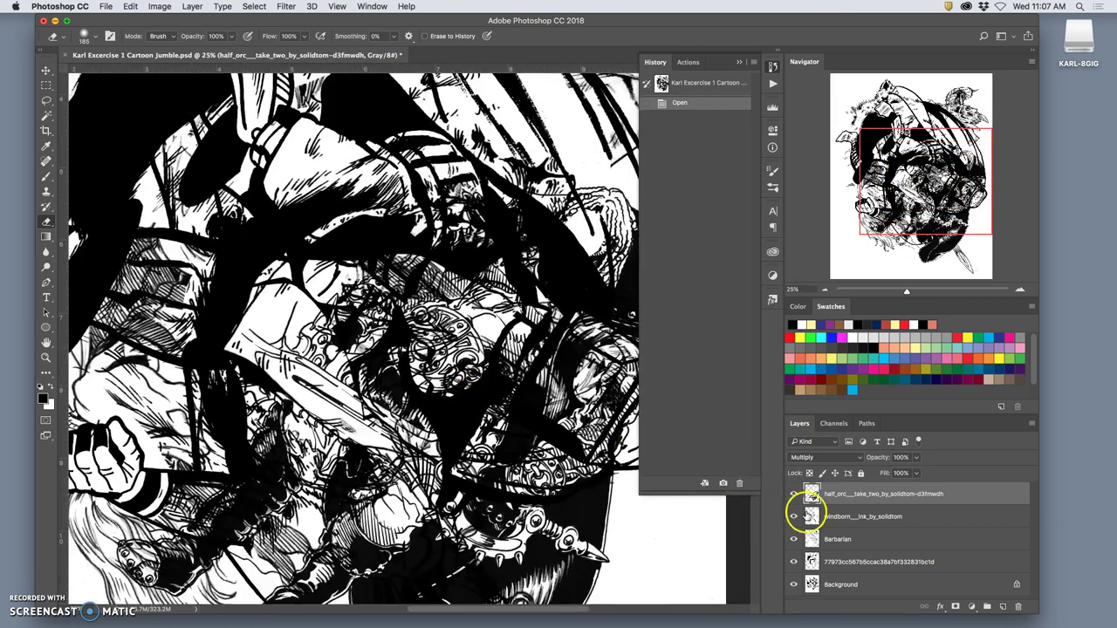
pyautogui.click(794, 516)
pyautogui.press('super+equal')
# Flicker the Barbarian layer on and off at fit-to-window zoom, leaving it visible.
pyautogui.click(794, 540)
pyautogui.click(794, 540)
pyautogui.click(794, 540)
pyautogui.click(815, 541)
pyautogui.click(794, 540)
pyautogui.press('super+minus')
pyautogui.press('super+minus')
pyautogui.press('super+minus')
pyautogui.press('super+minus')
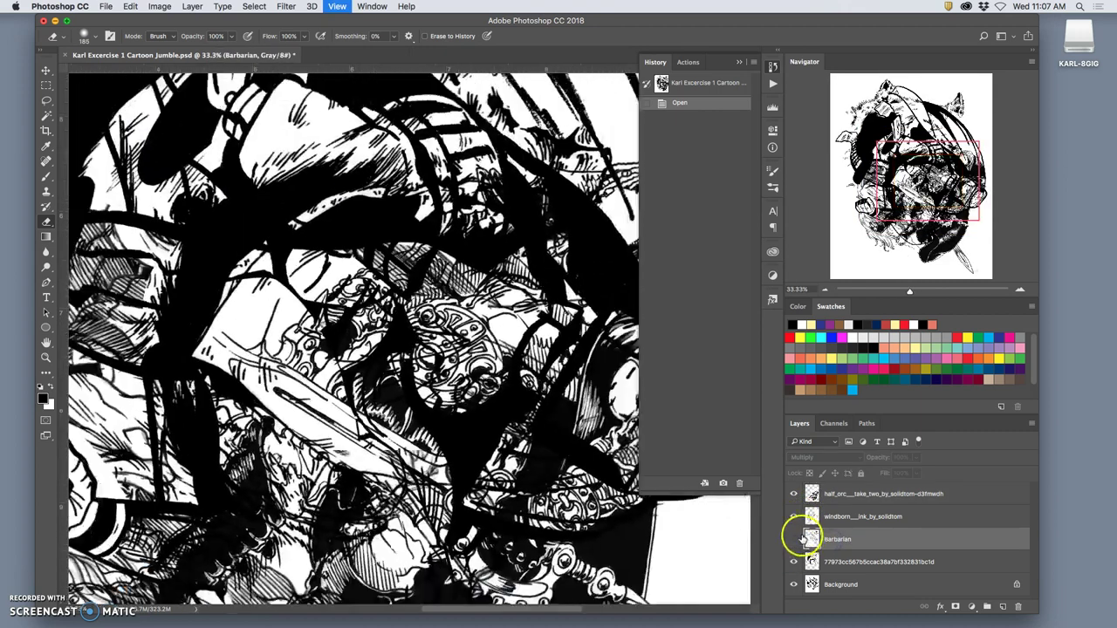
pyautogui.click(794, 540)
pyautogui.click(794, 540)
pyautogui.click(794, 540)
pyautogui.click(794, 540)
pyautogui.click(794, 540)
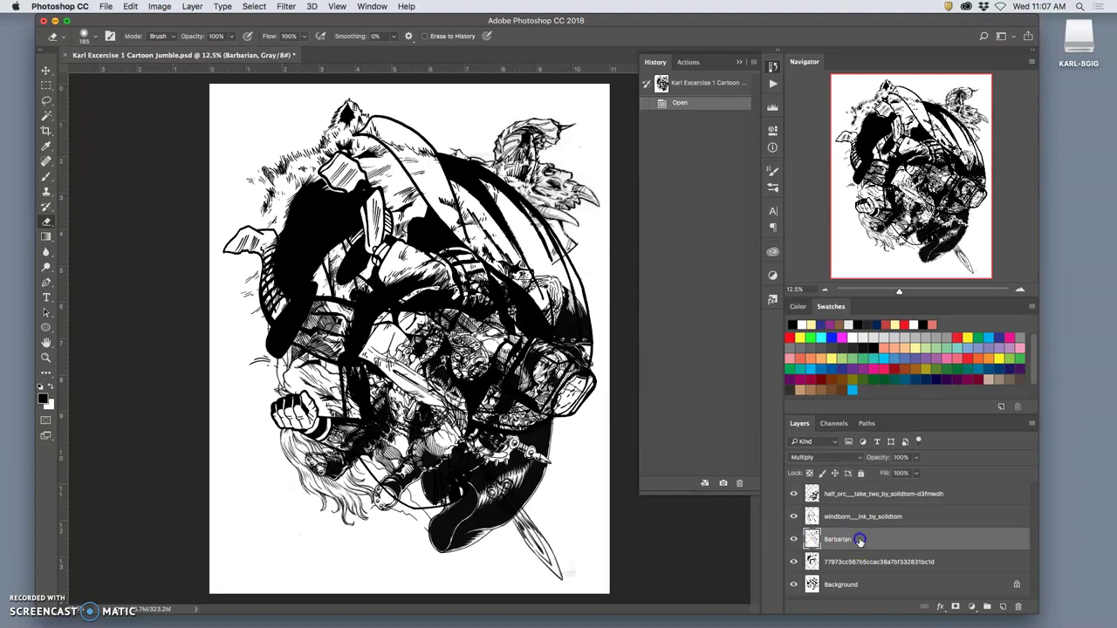
# Lasso a patch of overlapping lines and delete it from the Barbarian layer.
pyautogui.click(46, 101)
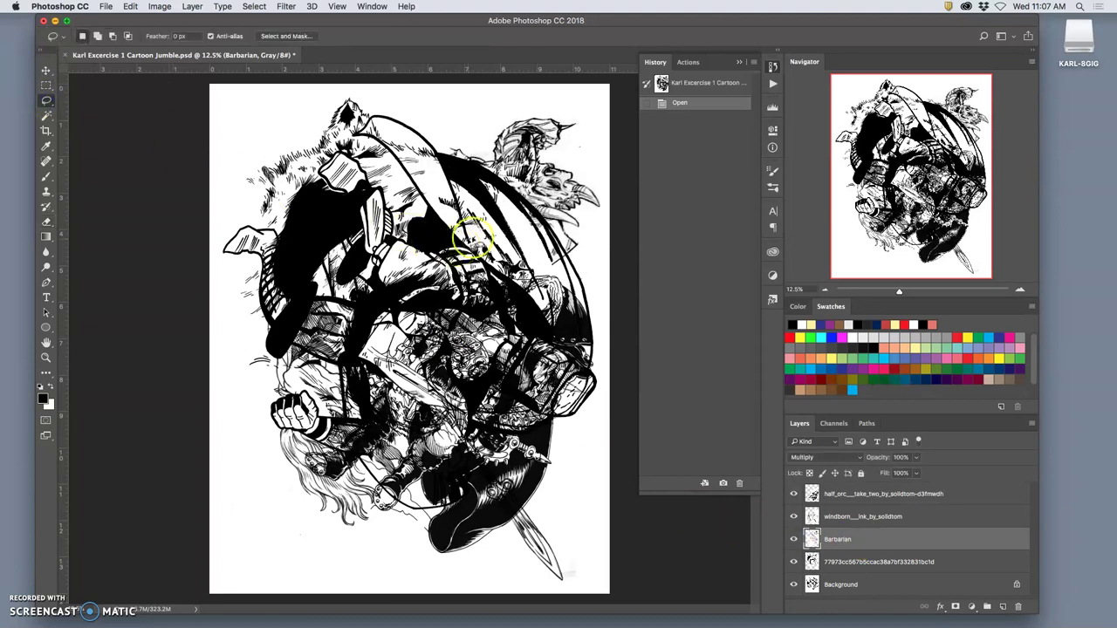
pyautogui.moveTo(411, 224); pyautogui.dragTo(339, 346)
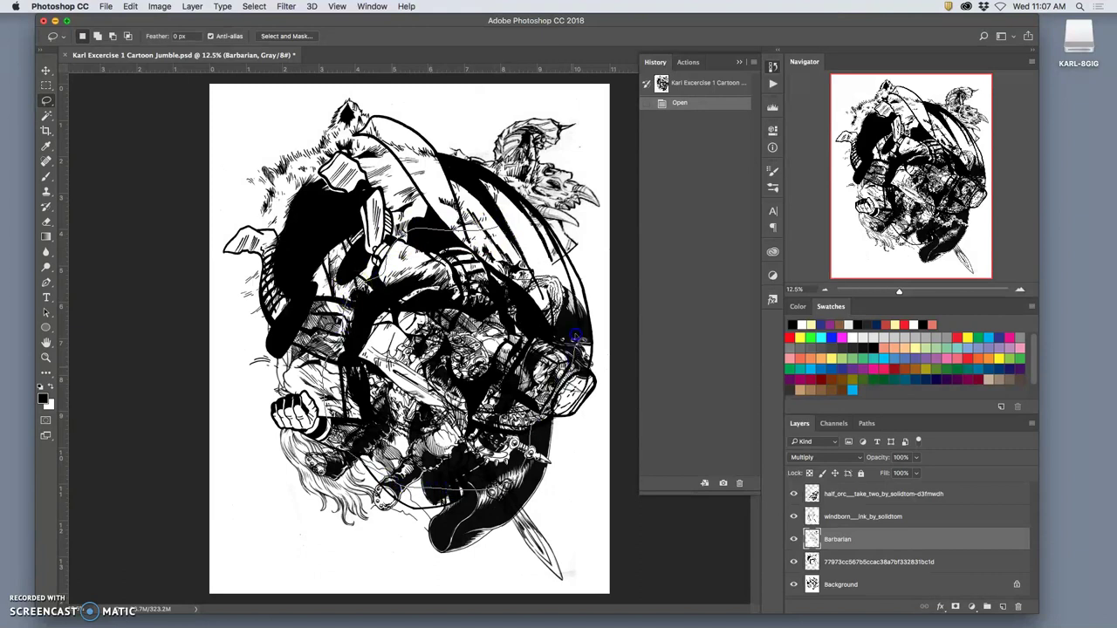
pyautogui.moveTo(534, 250); pyautogui.dragTo(524, 239)
pyautogui.press('Delete')
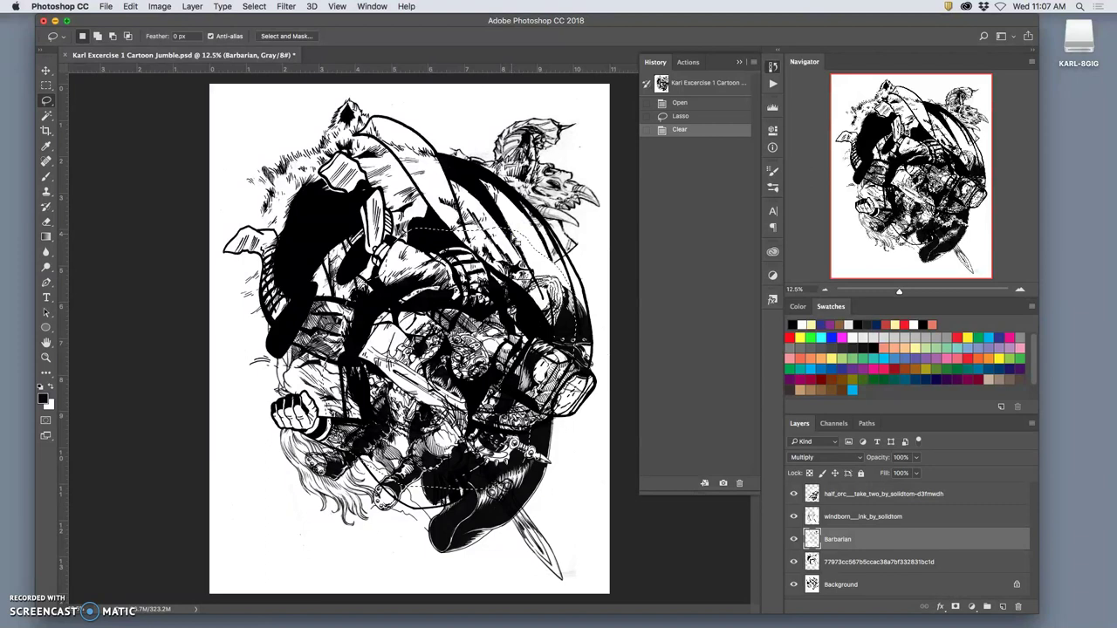
pyautogui.click(488, 246)
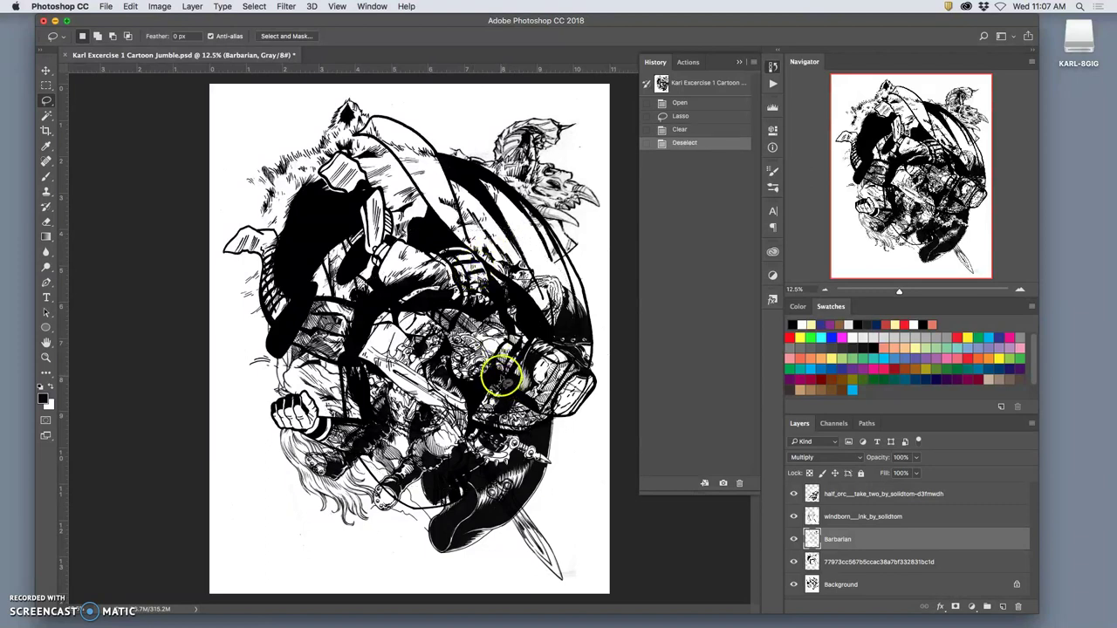
# Lasso a second patch and delete it from the 77973cc layer, then deselect.
pyautogui.moveTo(460, 303)
pyautogui.mouseDown()
pyautogui.moveTo(376, 392)
pyautogui.moveTo(394, 491)
pyautogui.mouseUp()
pyautogui.moveTo(493, 381); pyautogui.dragTo(514, 386)
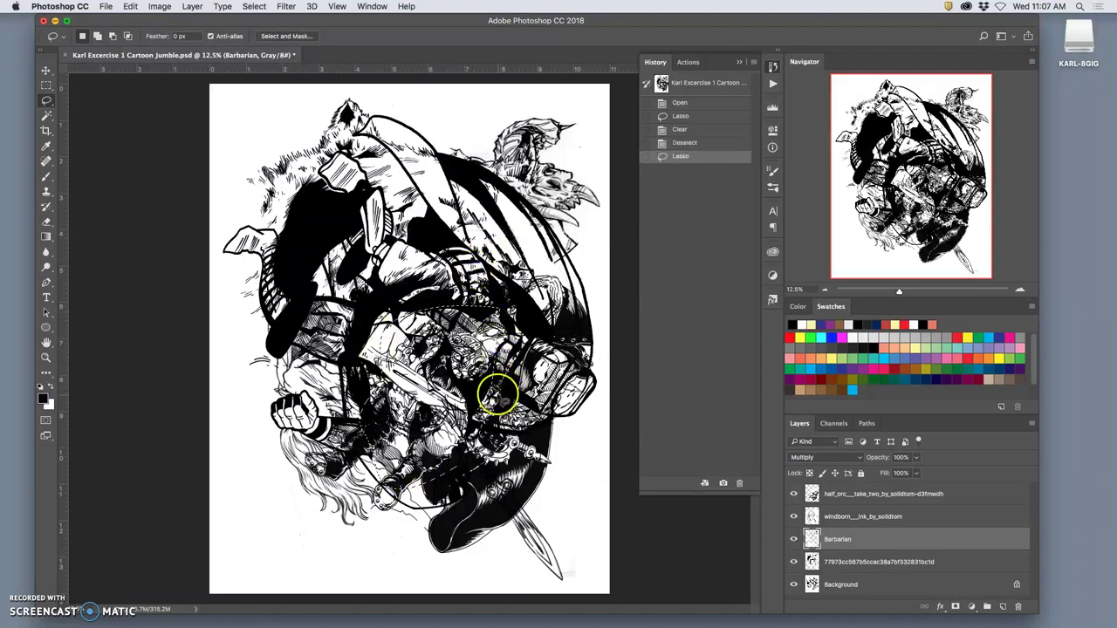
pyautogui.click(794, 562)
pyautogui.click(793, 562)
pyautogui.click(859, 563)
pyautogui.press('Delete')
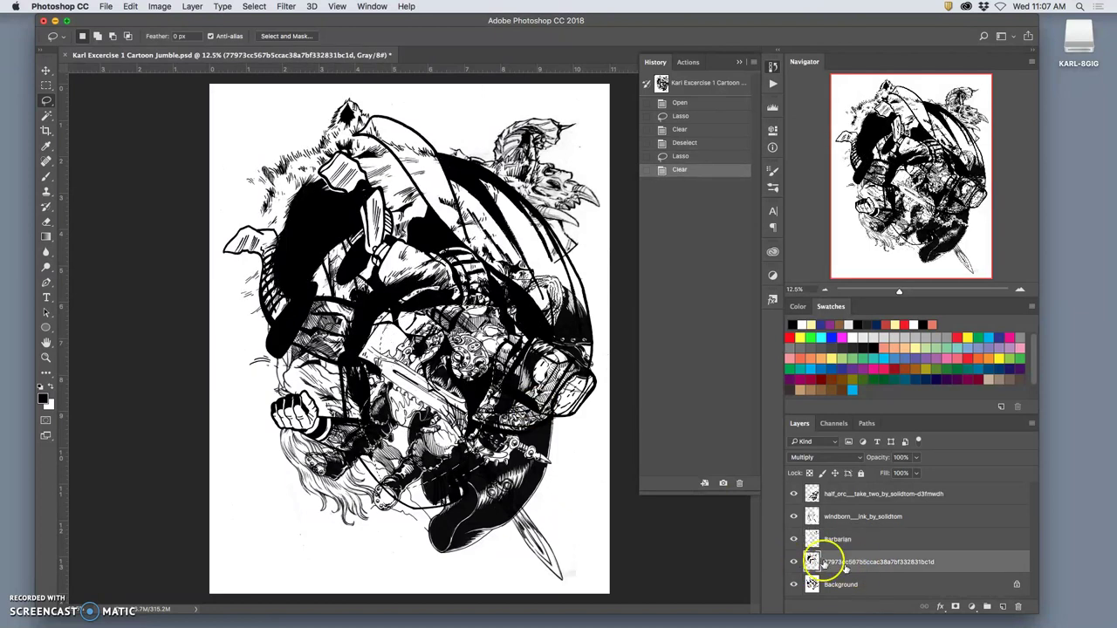
pyautogui.click(539, 398)
pyautogui.press('super+d')
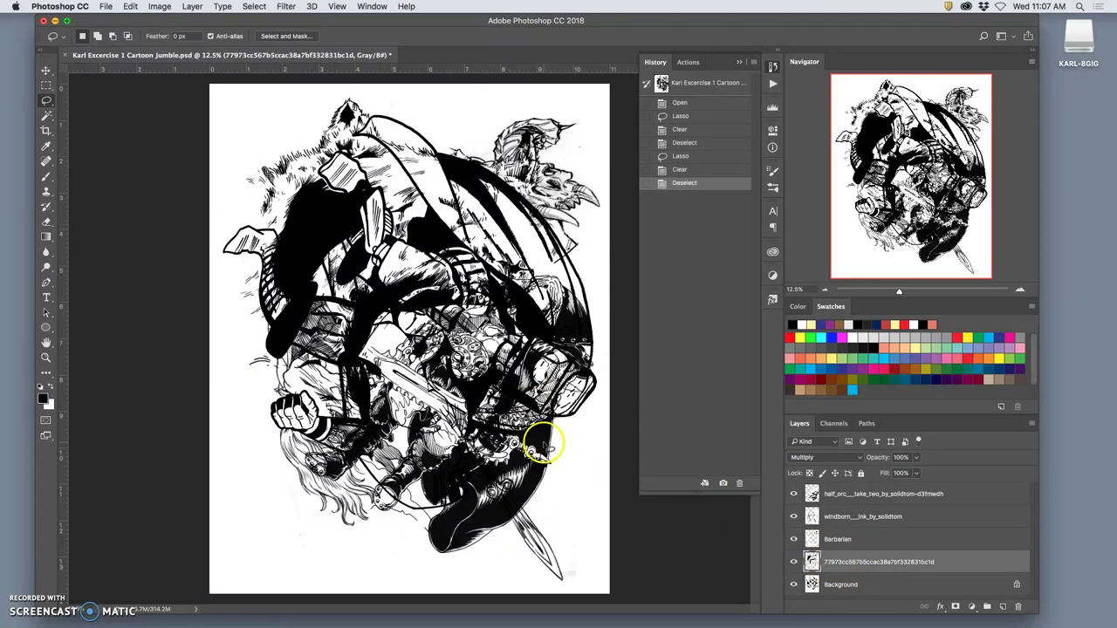
pyautogui.scroll(4, 373, 481)
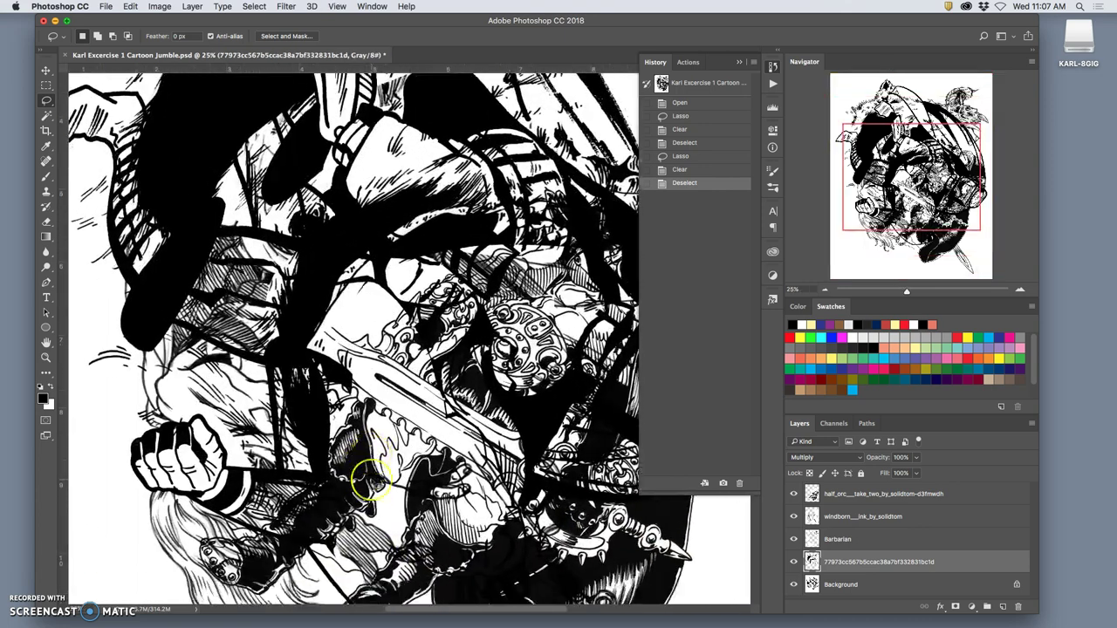
pyautogui.scroll(1, 374, 483)
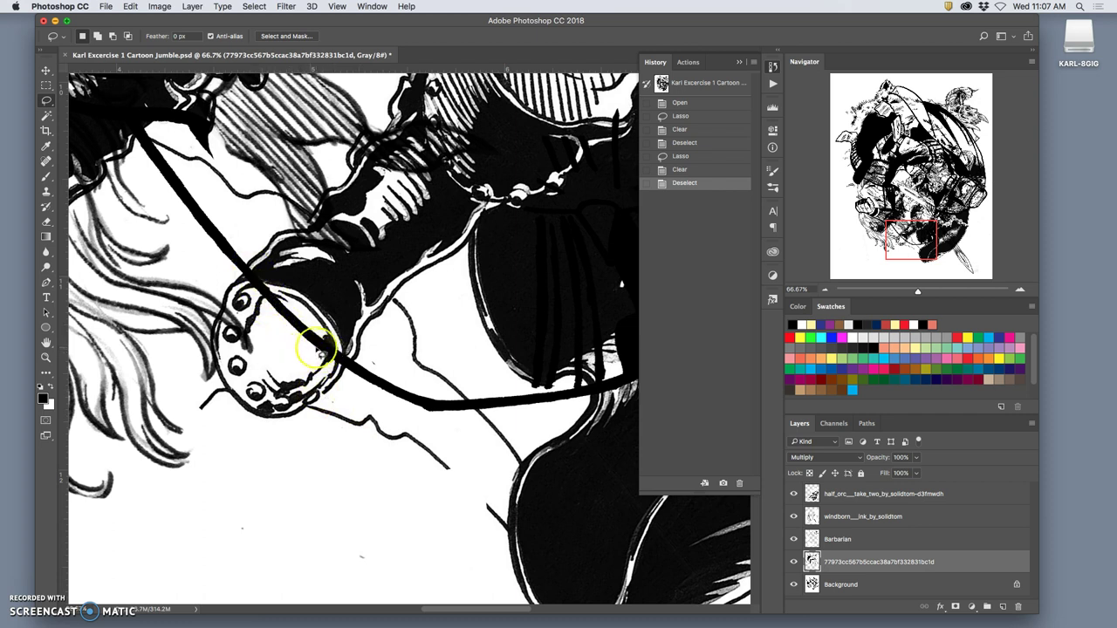
pyautogui.click(792, 518)
pyautogui.click(792, 519)
pyautogui.click(793, 540)
pyautogui.click(793, 539)
pyautogui.click(792, 494)
pyautogui.click(792, 495)
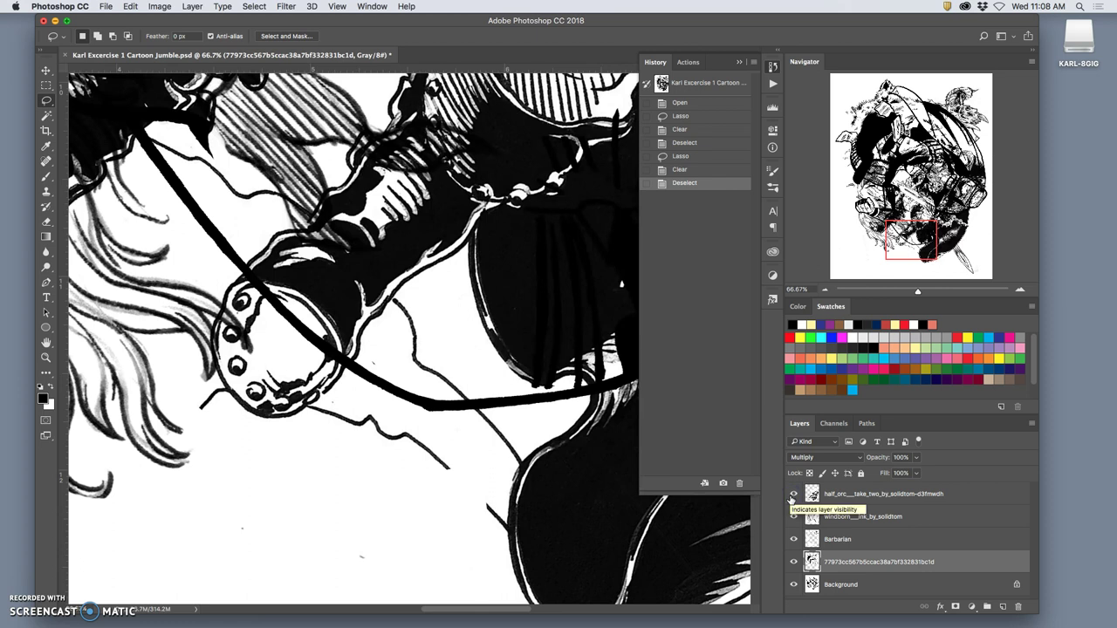
pyautogui.click(793, 495)
pyautogui.click(792, 495)
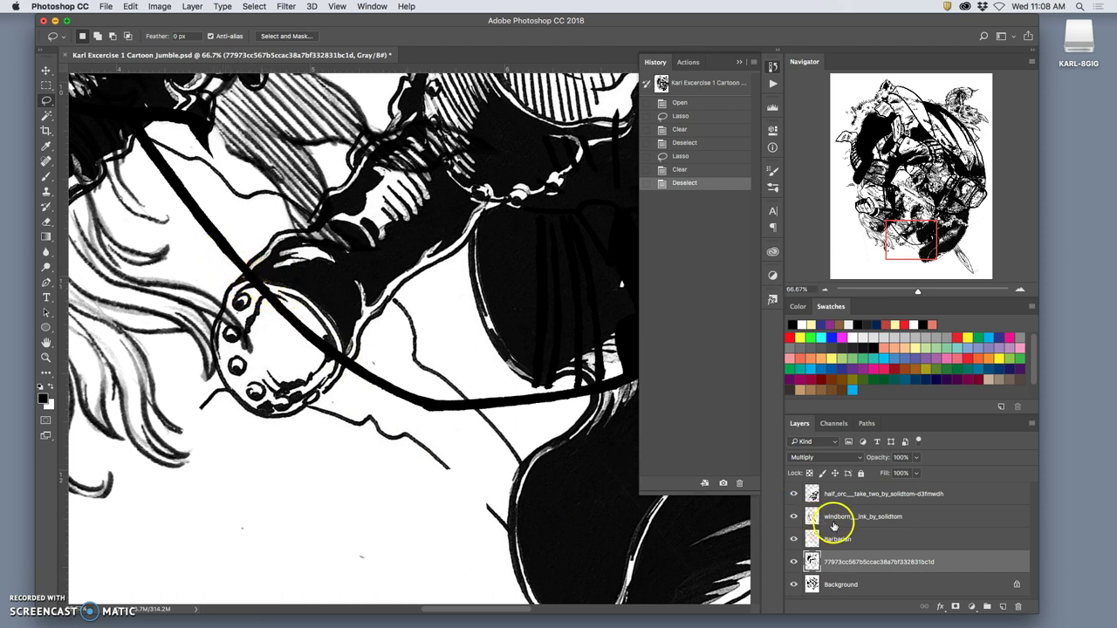
pyautogui.click(793, 585)
pyautogui.click(794, 585)
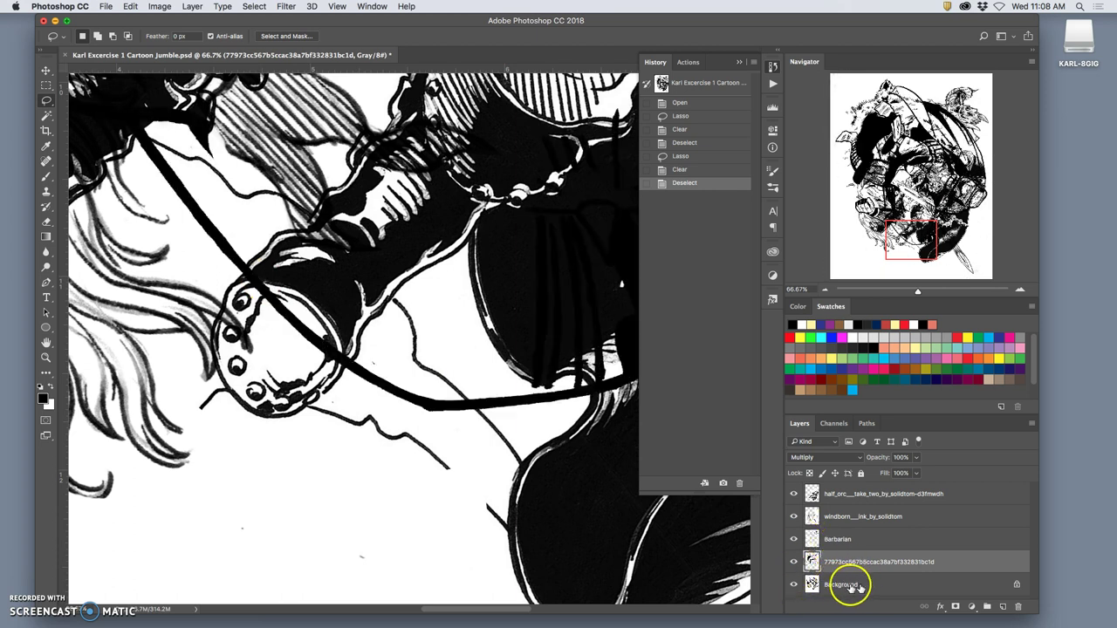
pyautogui.click(794, 538)
pyautogui.click(794, 536)
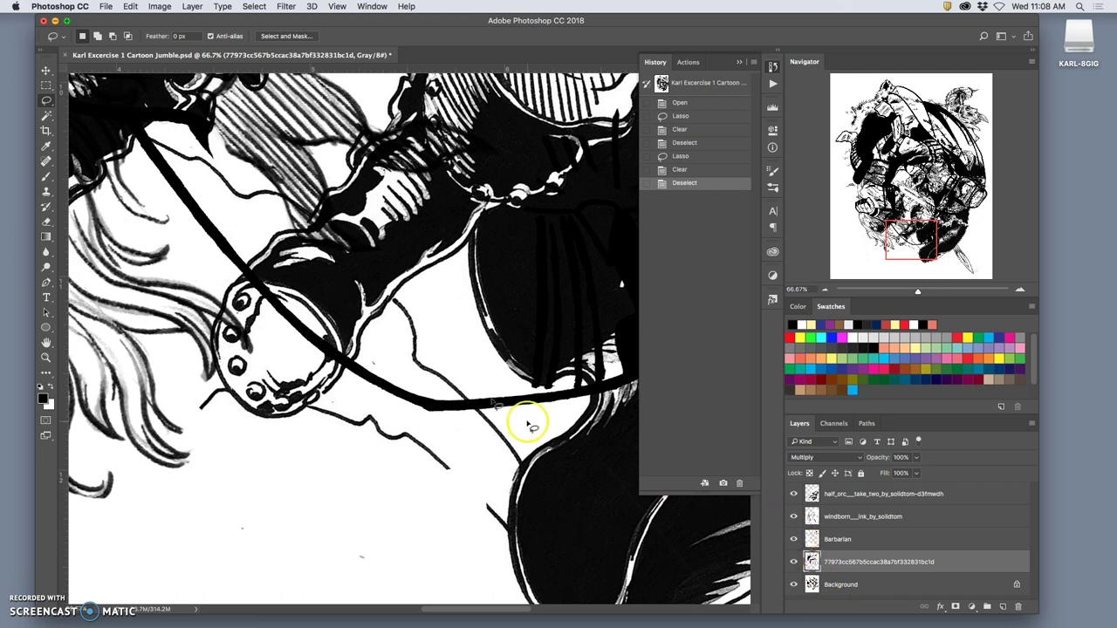
pyautogui.click(47, 72)
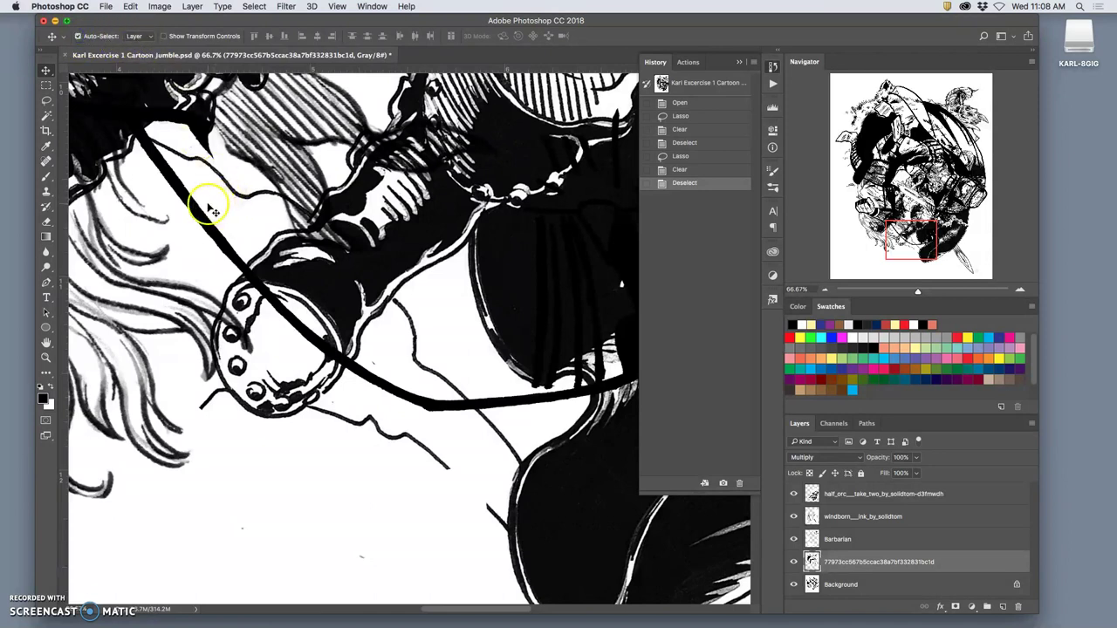
pyautogui.click(557, 246)
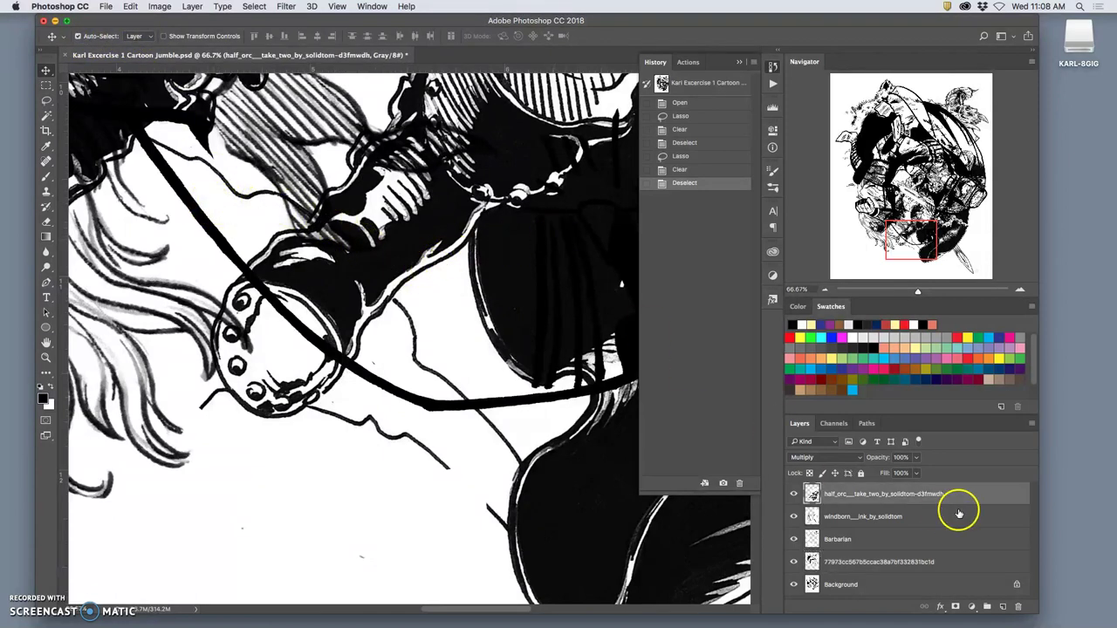
pyautogui.click(794, 494)
pyautogui.click(794, 495)
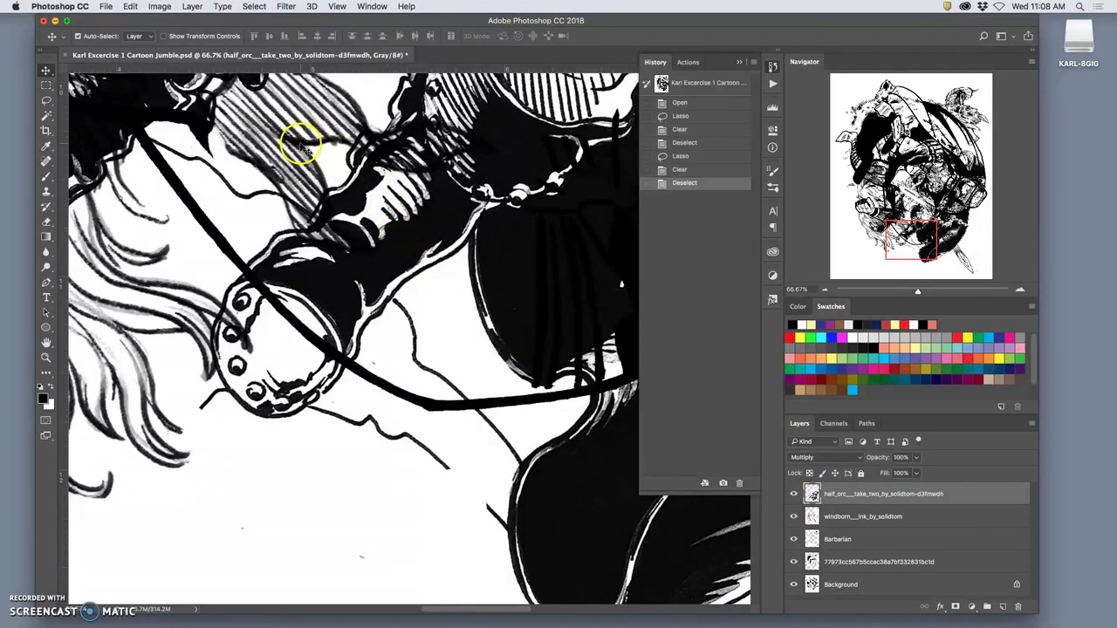
pyautogui.click(794, 494)
pyautogui.click(794, 494)
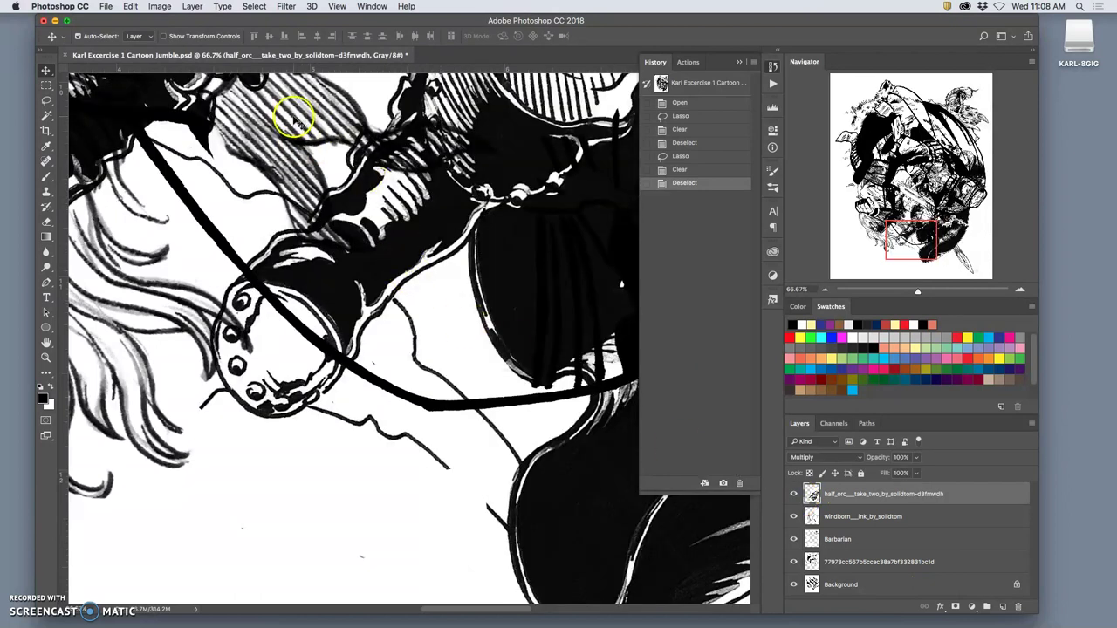
pyautogui.click(794, 494)
pyautogui.click(794, 494)
pyautogui.click(794, 495)
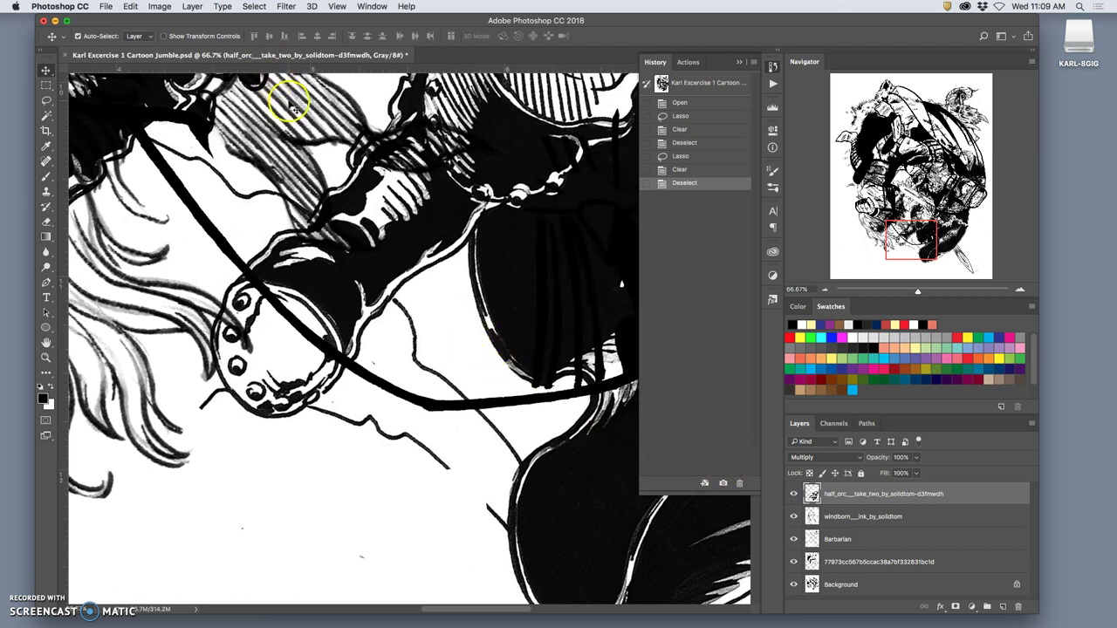
pyautogui.click(825, 457)
pyautogui.click(820, 417)
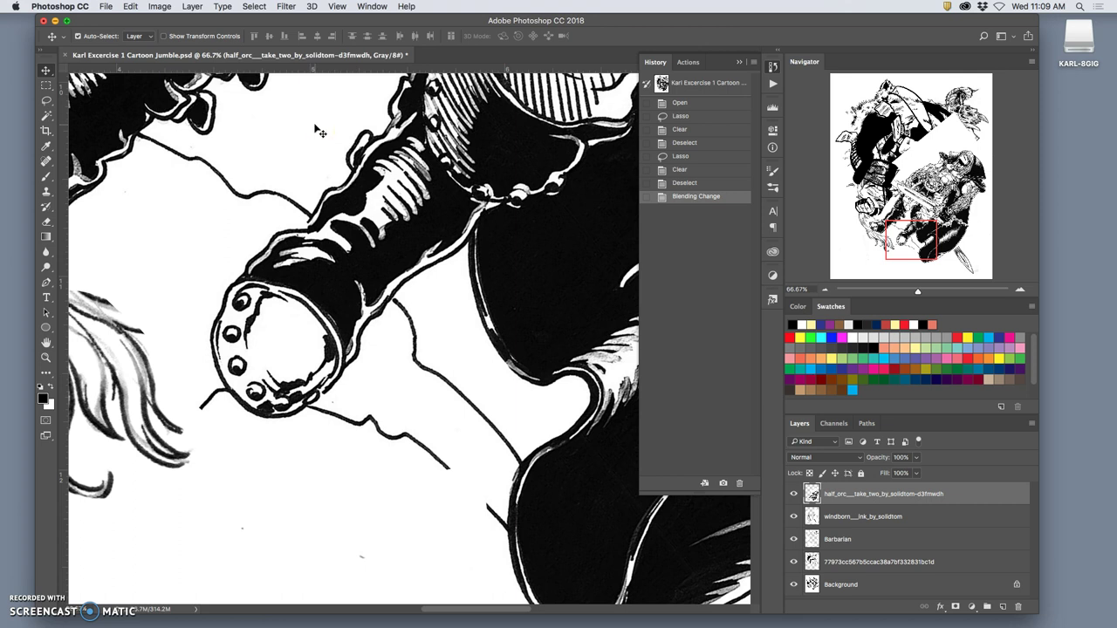
pyautogui.click(793, 494)
pyautogui.click(792, 494)
pyautogui.click(819, 460)
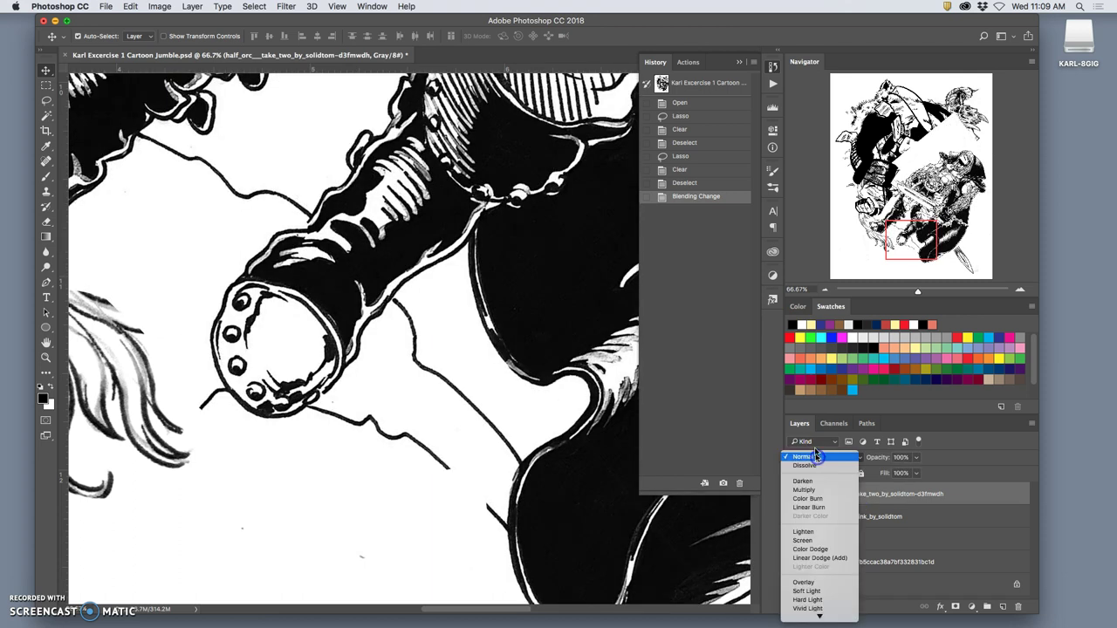
pyautogui.click(816, 488)
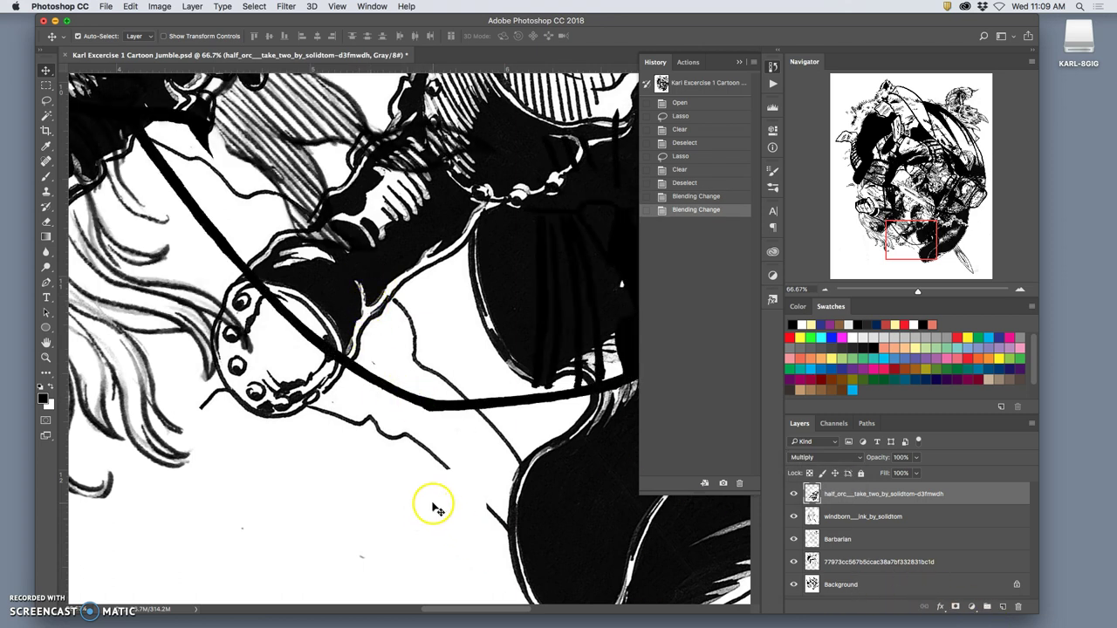
pyautogui.scroll(-2, 430, 505)
pyautogui.scroll(-5, 433, 503)
# Hide the half-orc, windborn, Barbarian and long-numbered layers.
pyautogui.click(793, 494)
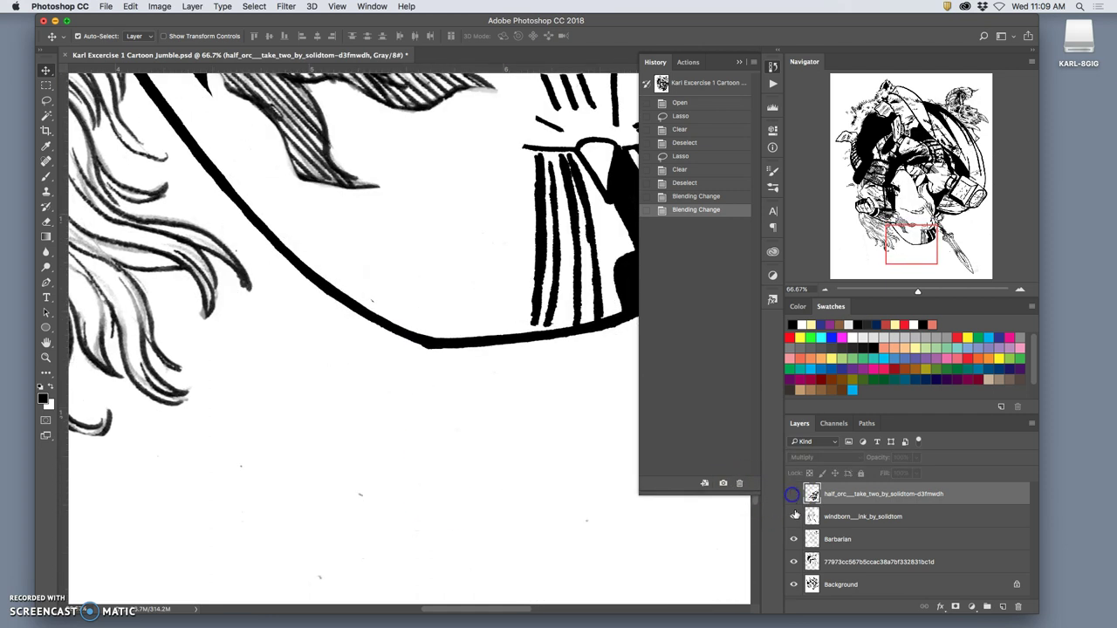
pyautogui.click(793, 517)
pyautogui.click(793, 540)
pyautogui.click(793, 562)
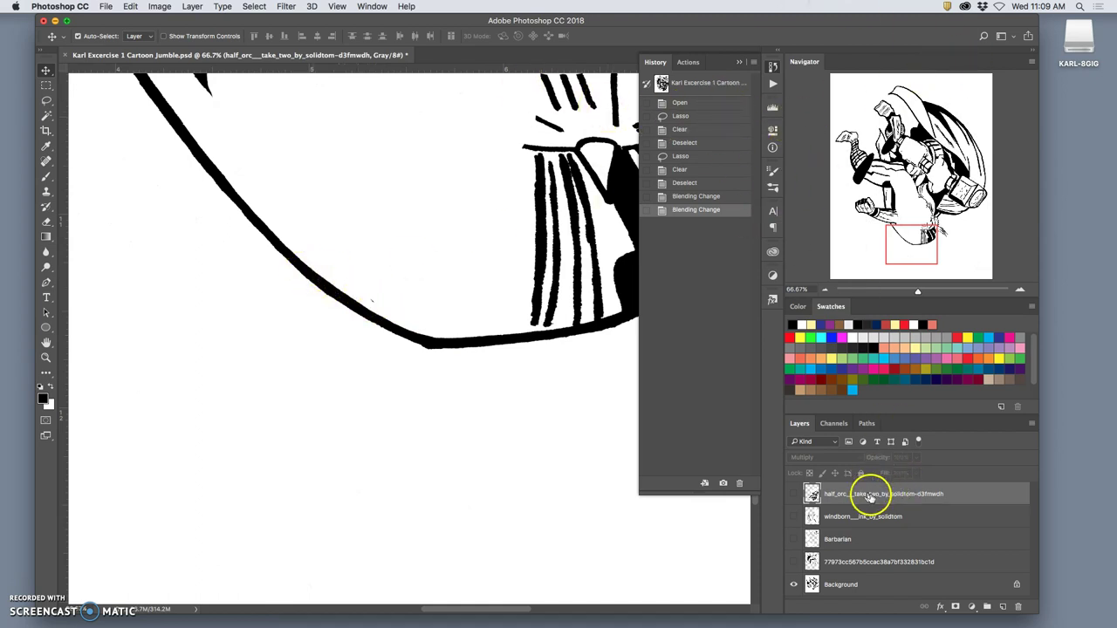
# Briefly show and select the long-numbered layer, then hide it again, leaving only Background visible.
pyautogui.click(427, 342)
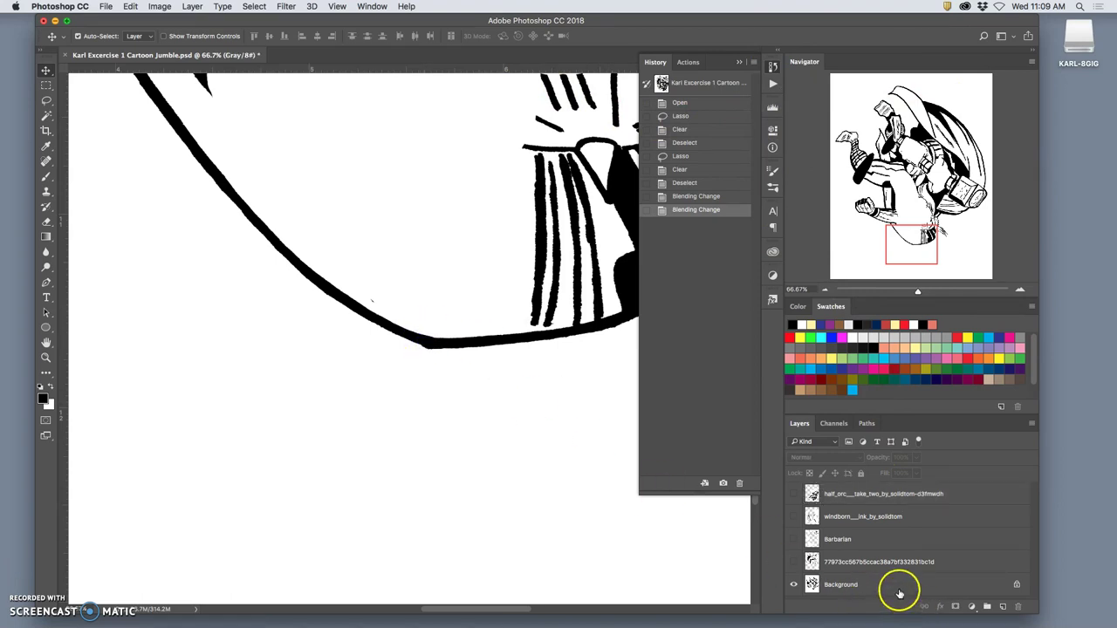
pyautogui.click(964, 588)
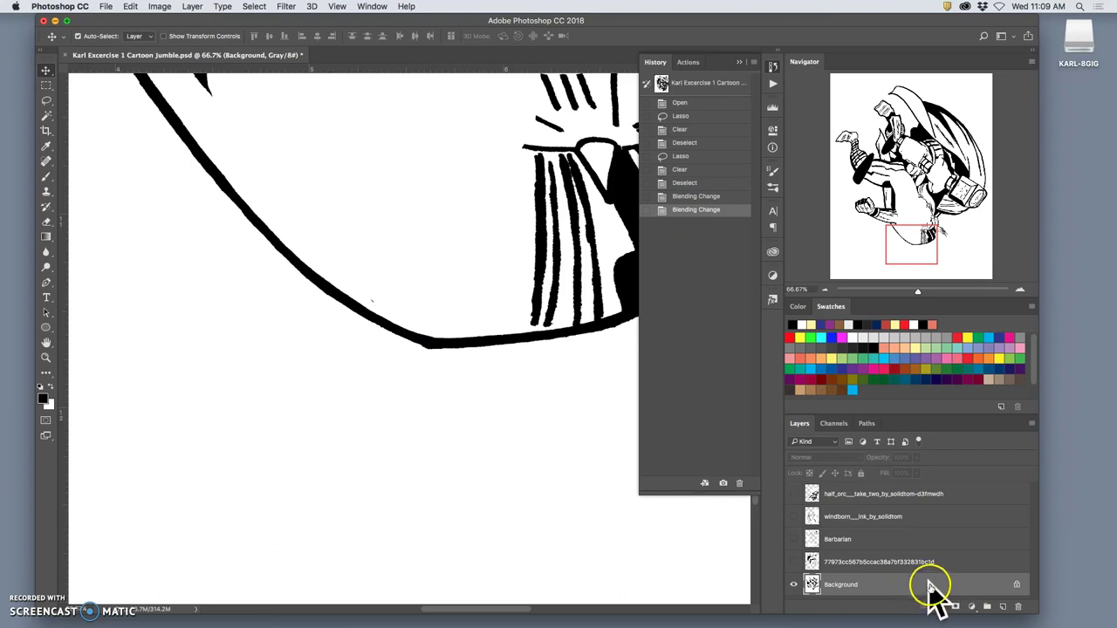
pyautogui.click(516, 343)
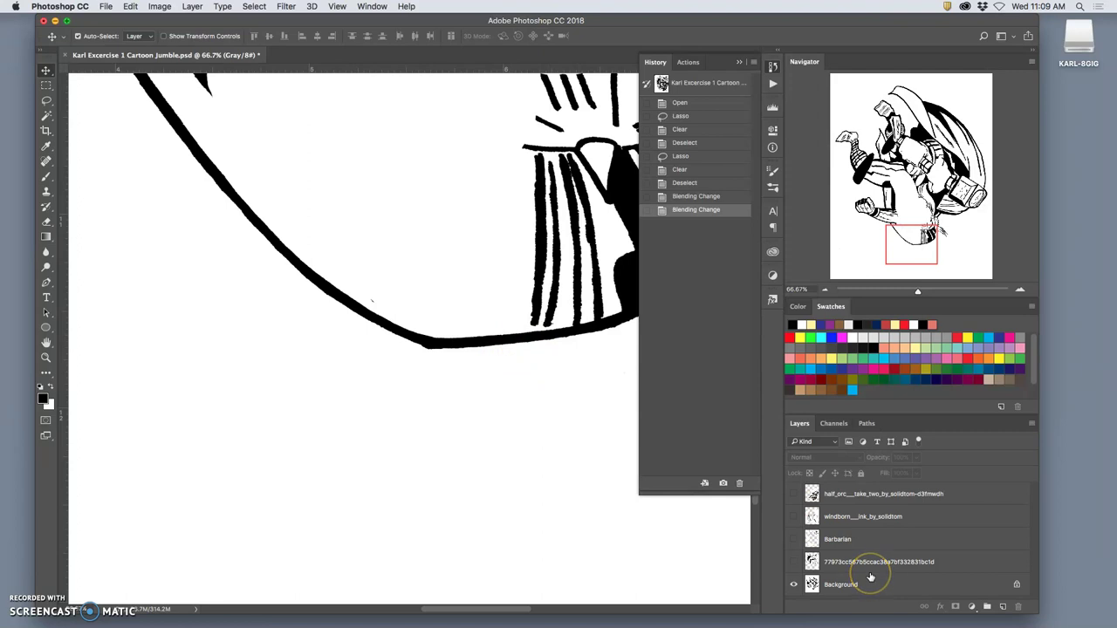
pyautogui.scroll(3, 498, 458)
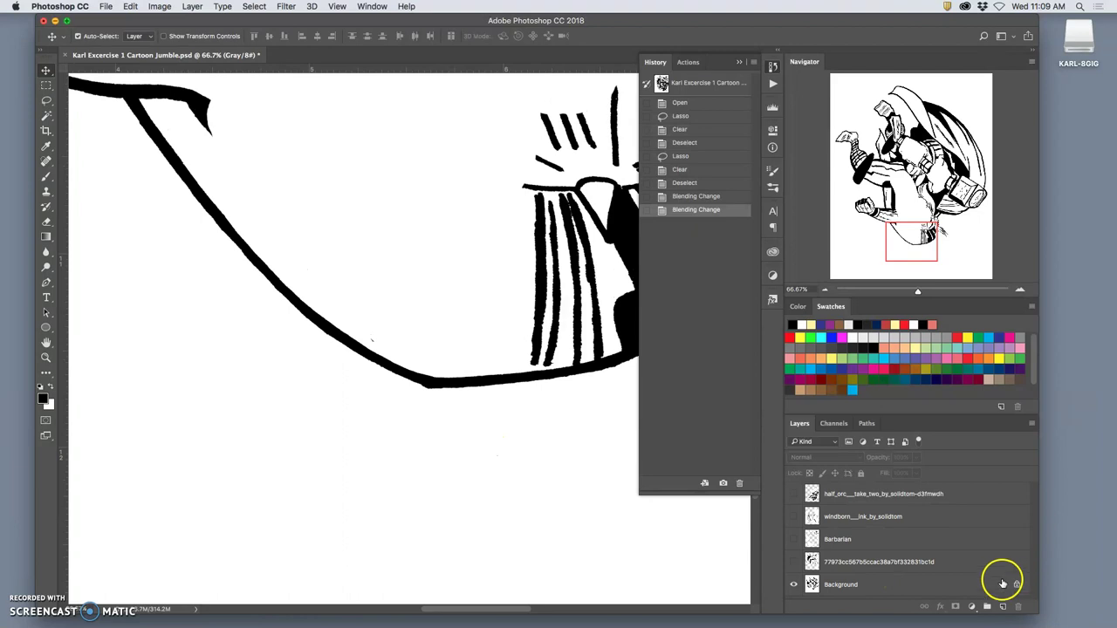
pyautogui.click(792, 562)
pyautogui.scroll(10, 307, 167)
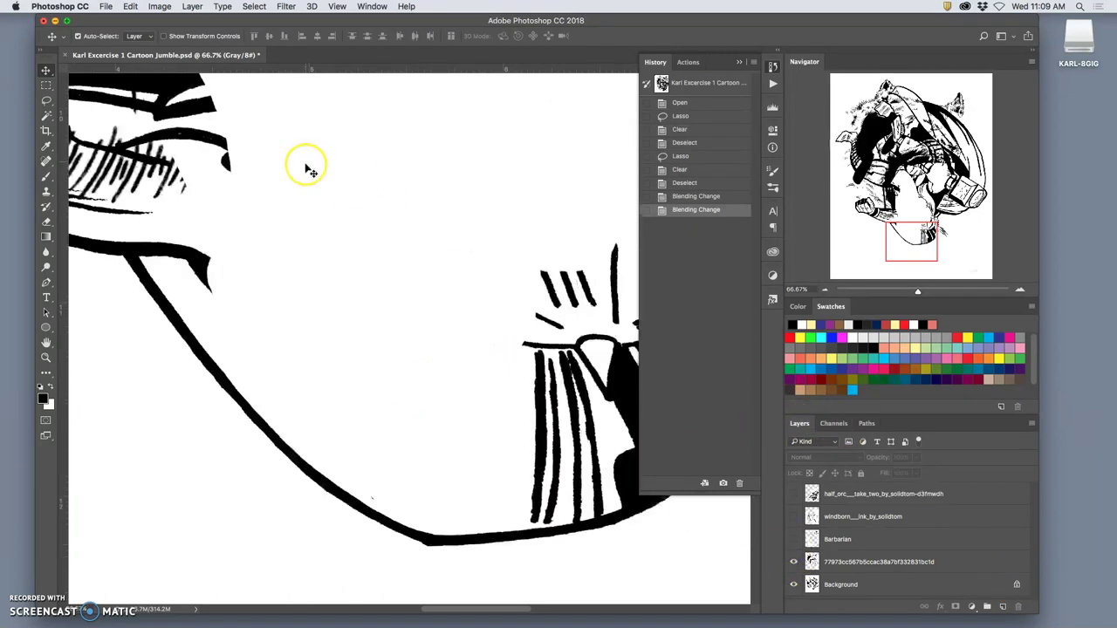
pyautogui.click(266, 183)
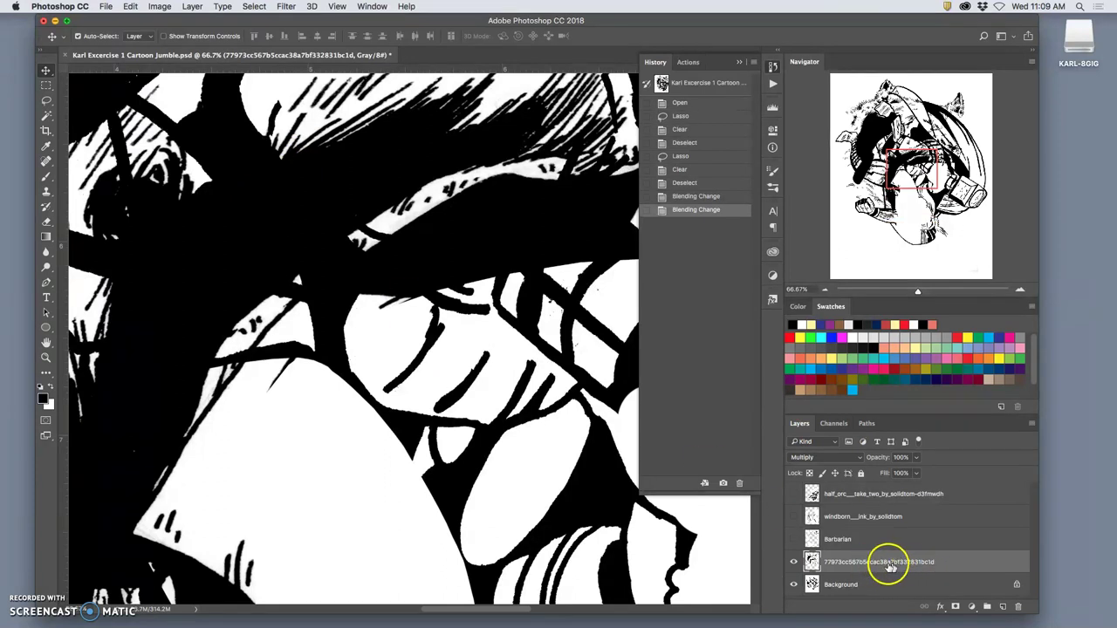
pyautogui.scroll(-15, 571, 530)
pyautogui.scroll(4, 602, 532)
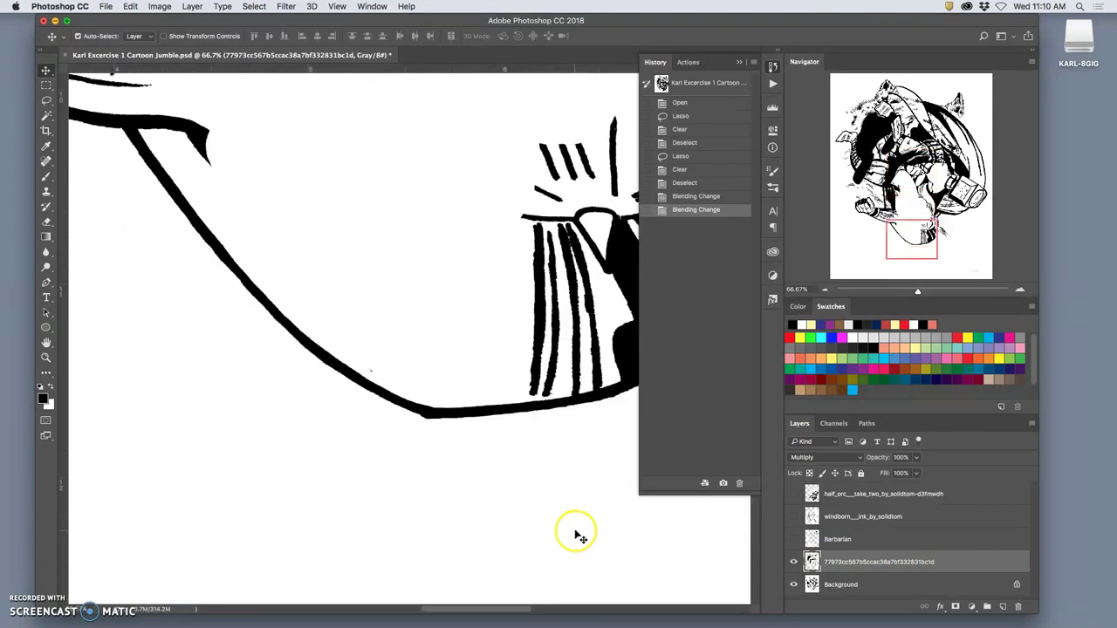
pyautogui.click(791, 562)
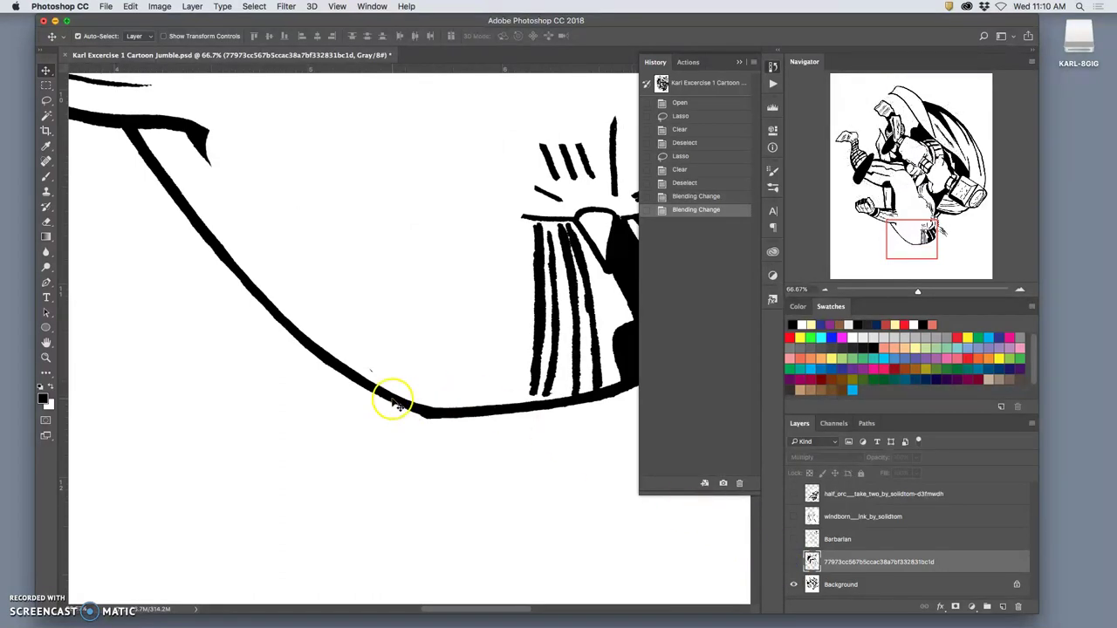
pyautogui.click(400, 400)
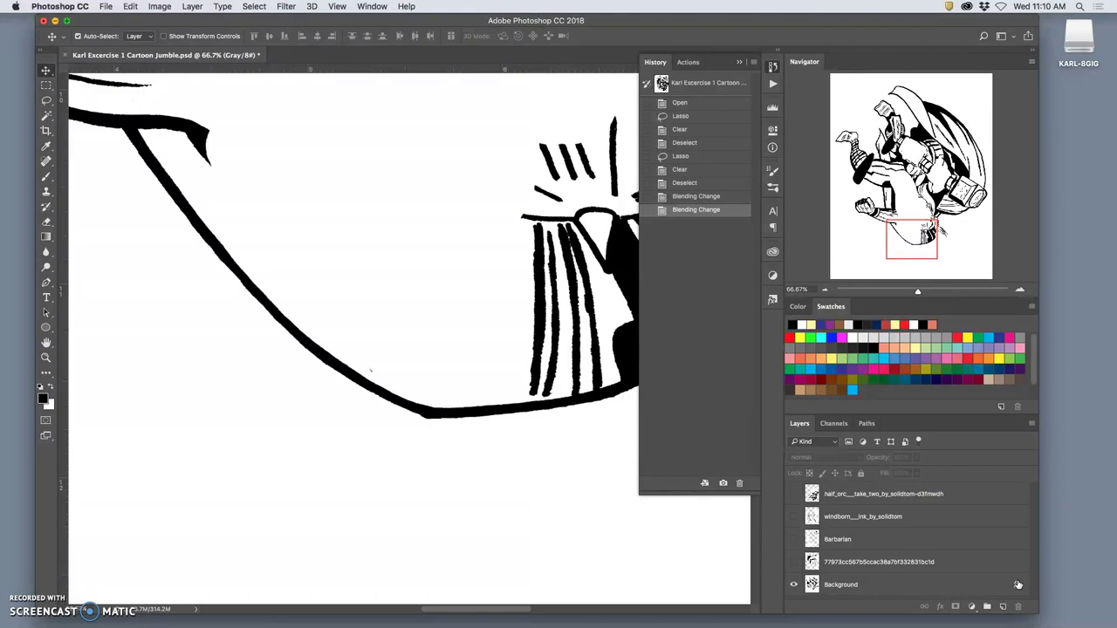
# Convert the Background into Layer 0 and turn the 77973… layer back on.
pyautogui.doubleClick(910, 589)
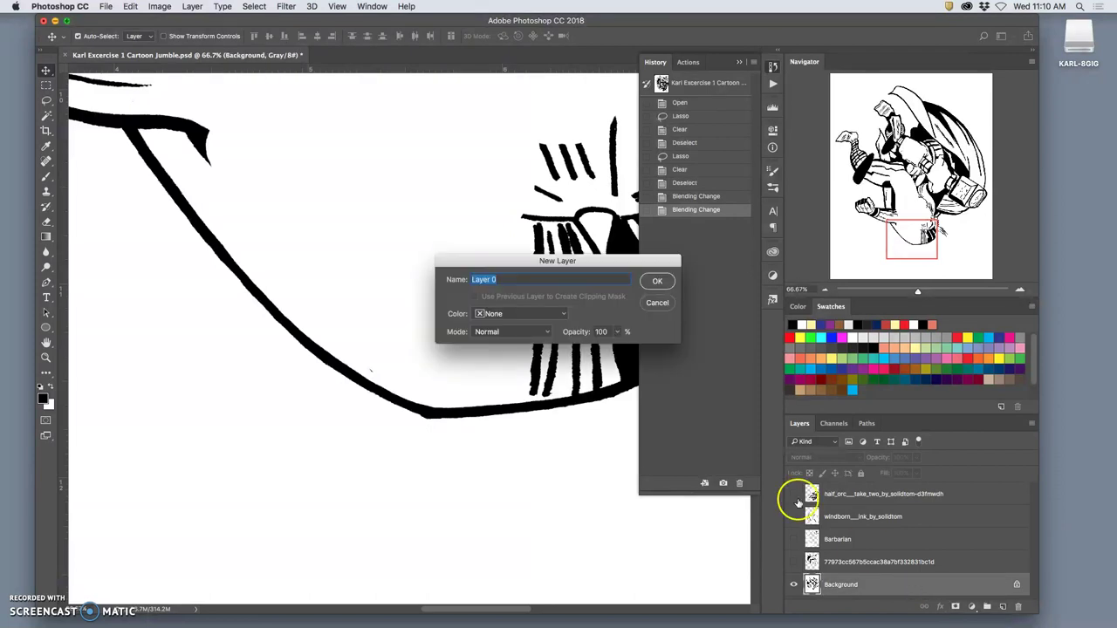
pyautogui.click(657, 282)
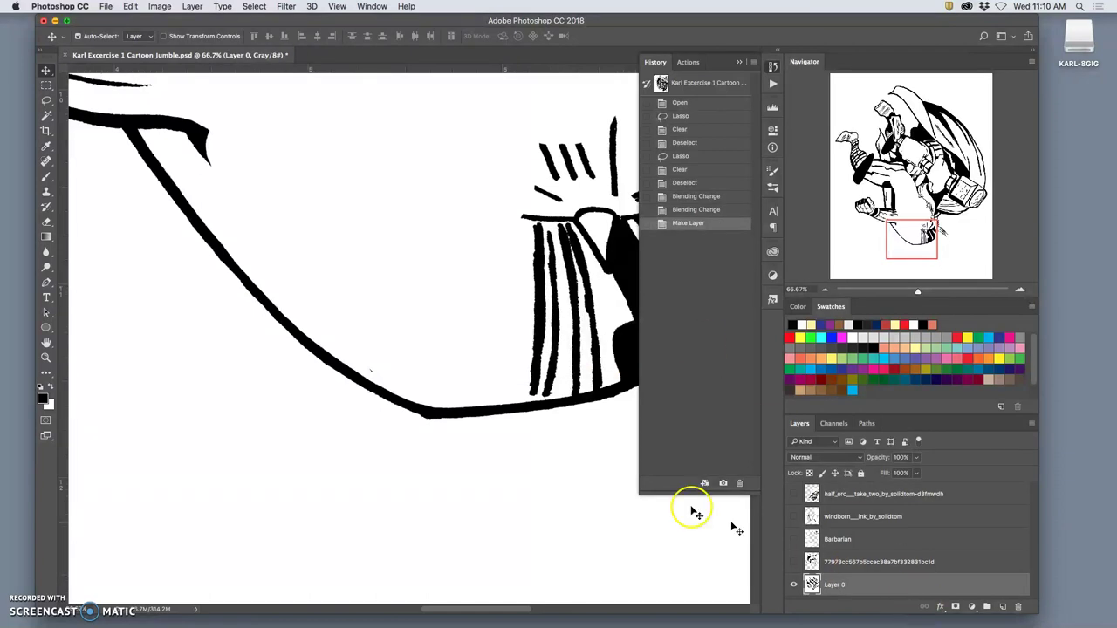
pyautogui.click(793, 562)
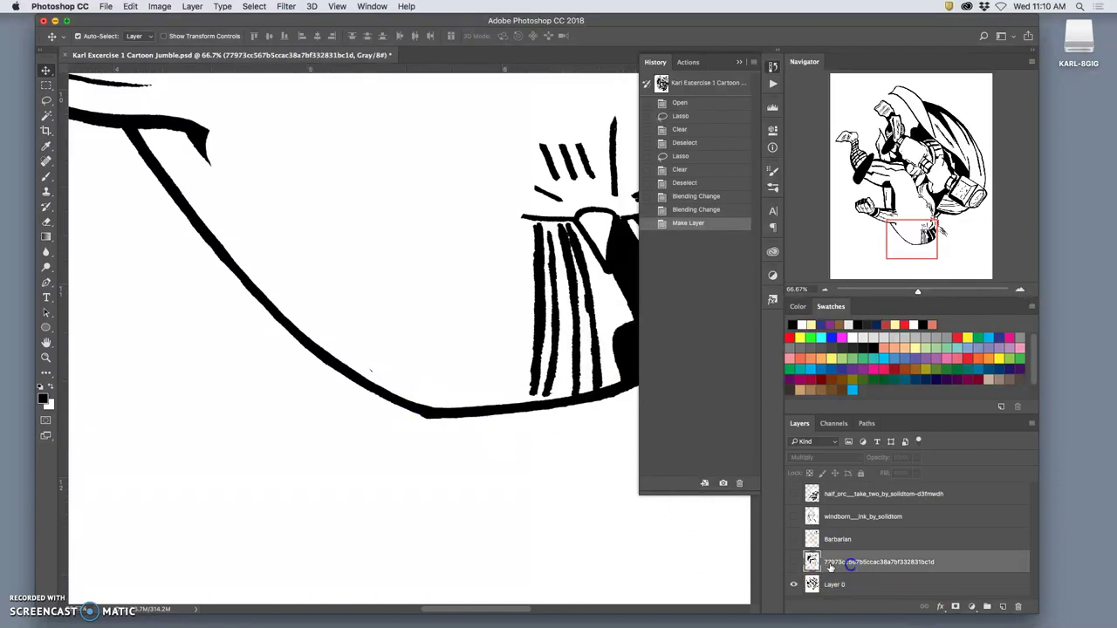
# Test an Eraser stroke on Layer 0, undo it, and show the Barbarian layer again.
pyautogui.click(461, 406)
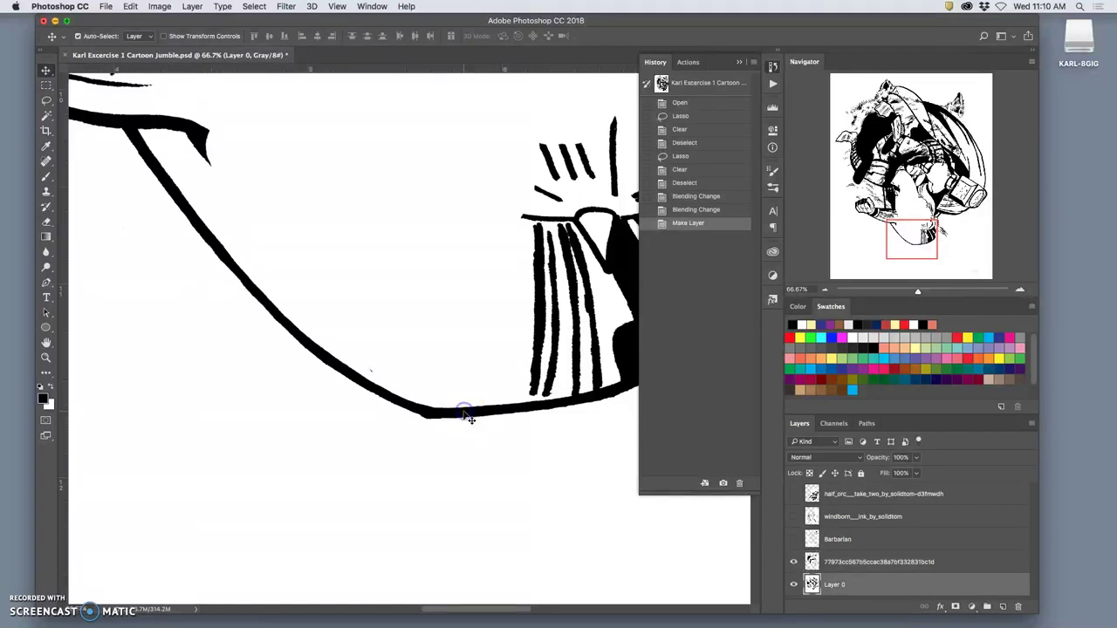
pyautogui.click(839, 562)
pyautogui.click(471, 411)
pyautogui.scroll(-4, 502, 431)
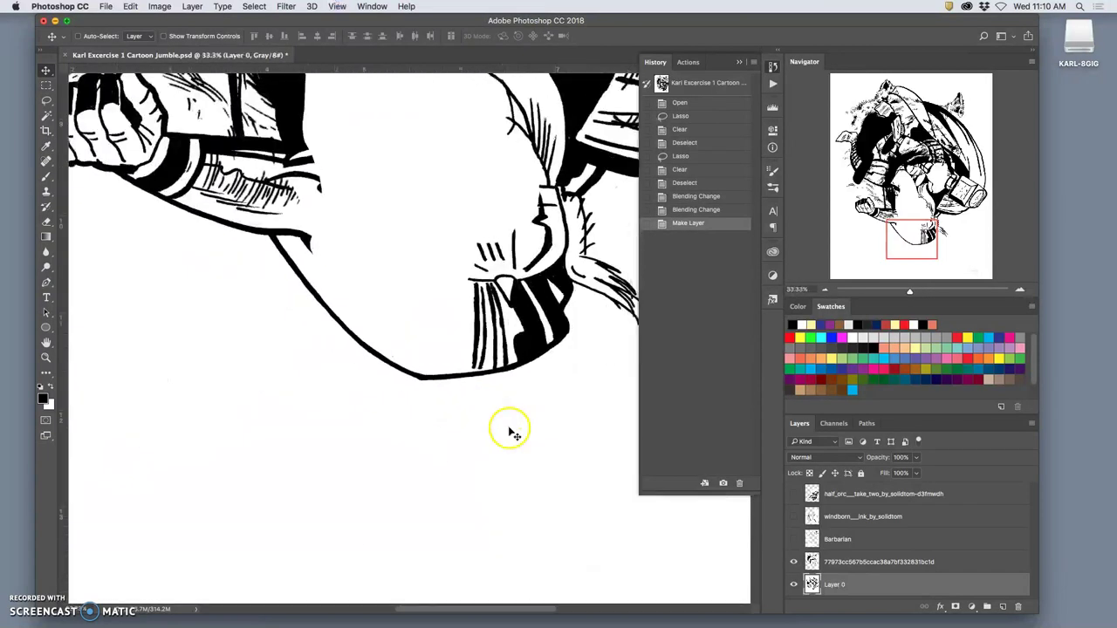
pyautogui.scroll(-2, 511, 437)
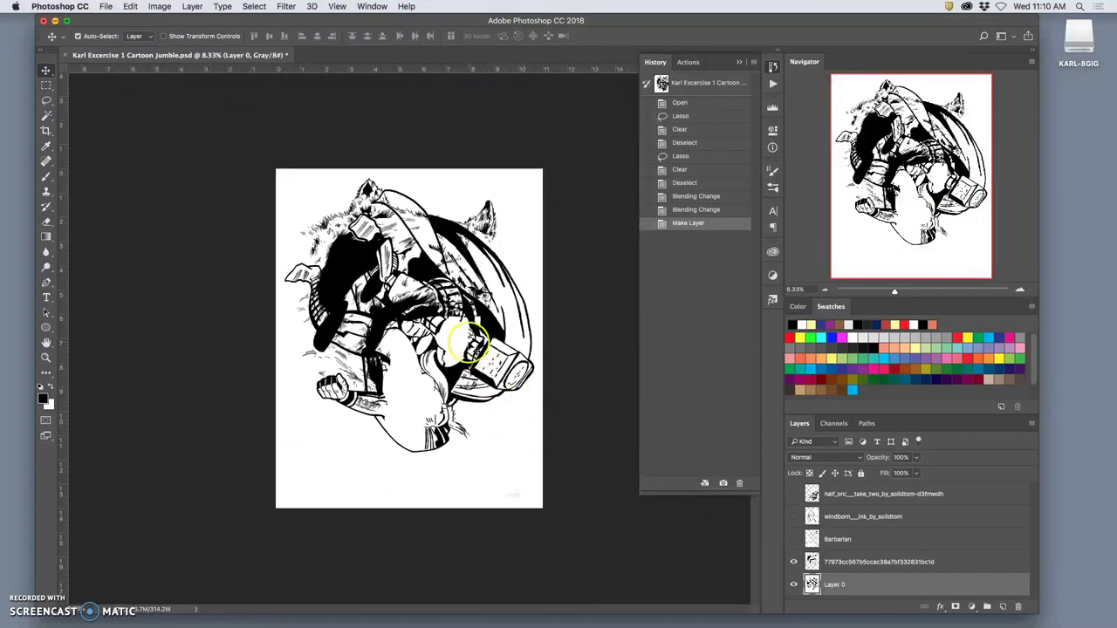
pyautogui.click(46, 220)
pyautogui.moveTo(379, 454)
pyautogui.mouseDown()
pyautogui.moveTo(381, 476)
pyautogui.moveTo(316, 471)
pyautogui.moveTo(336, 469)
pyautogui.mouseUp()
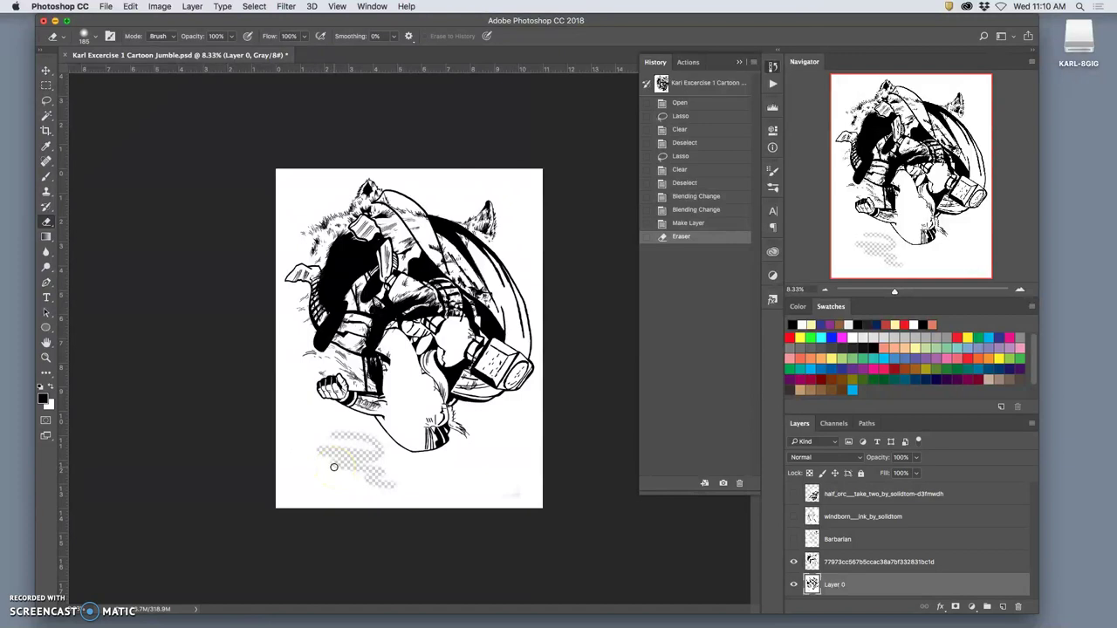
pyautogui.press('super+z')
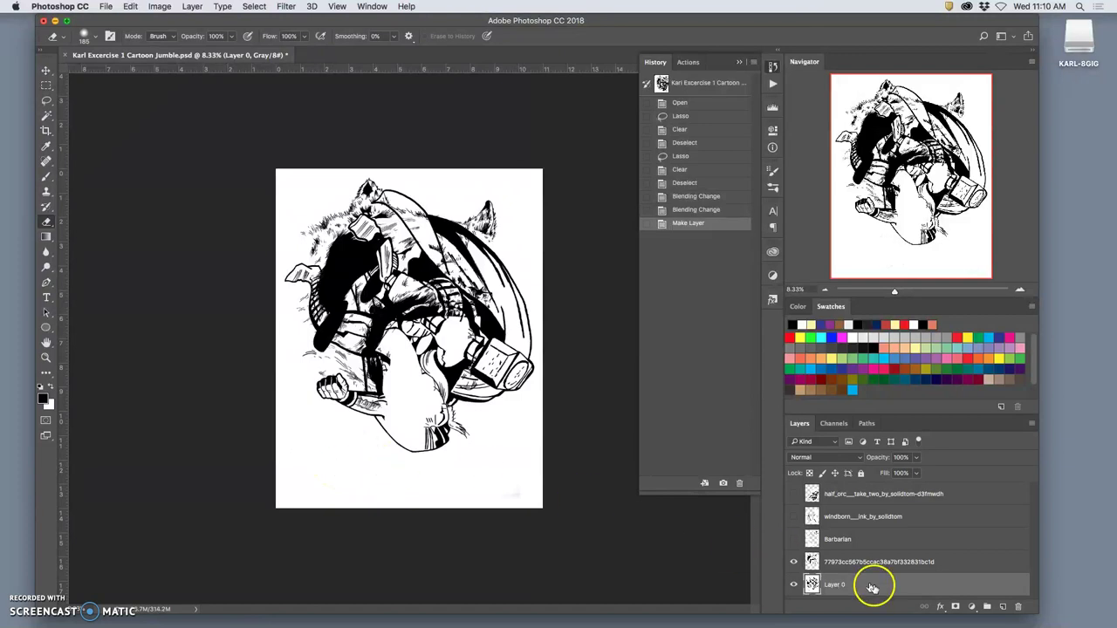
pyautogui.click(794, 538)
# Show the windborn and half-orc layers, then zoom to 25% on the fist, hair and sword.
pyautogui.click(794, 516)
pyautogui.click(794, 494)
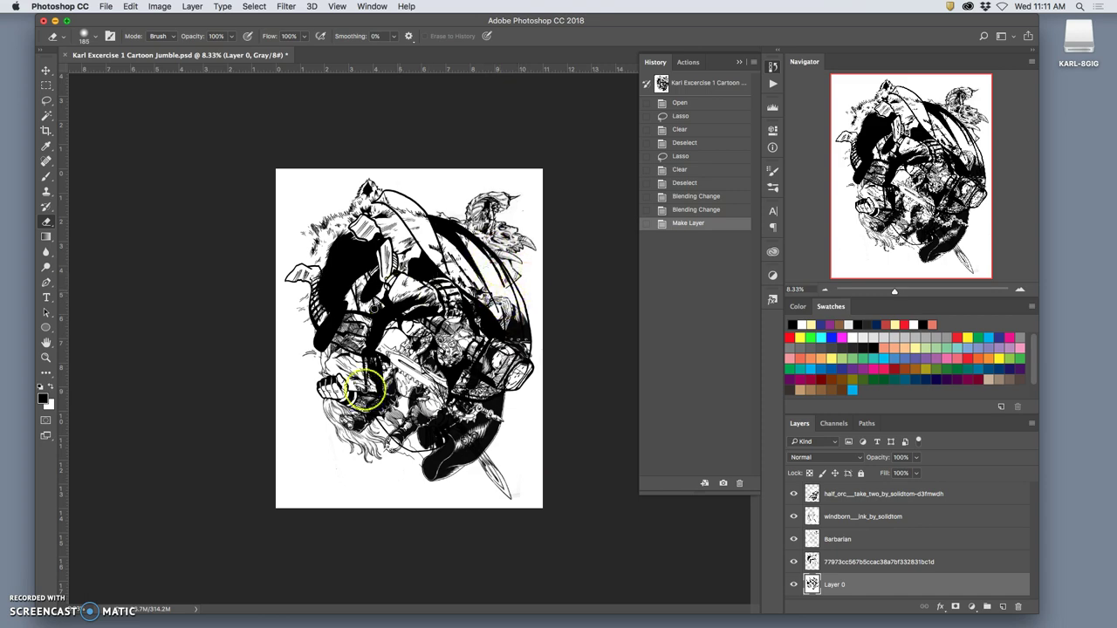
pyautogui.press('super+equal')
pyautogui.press('super+equal')
pyautogui.scroll(-5, 394, 377)
pyautogui.scroll(-3, 395, 377)
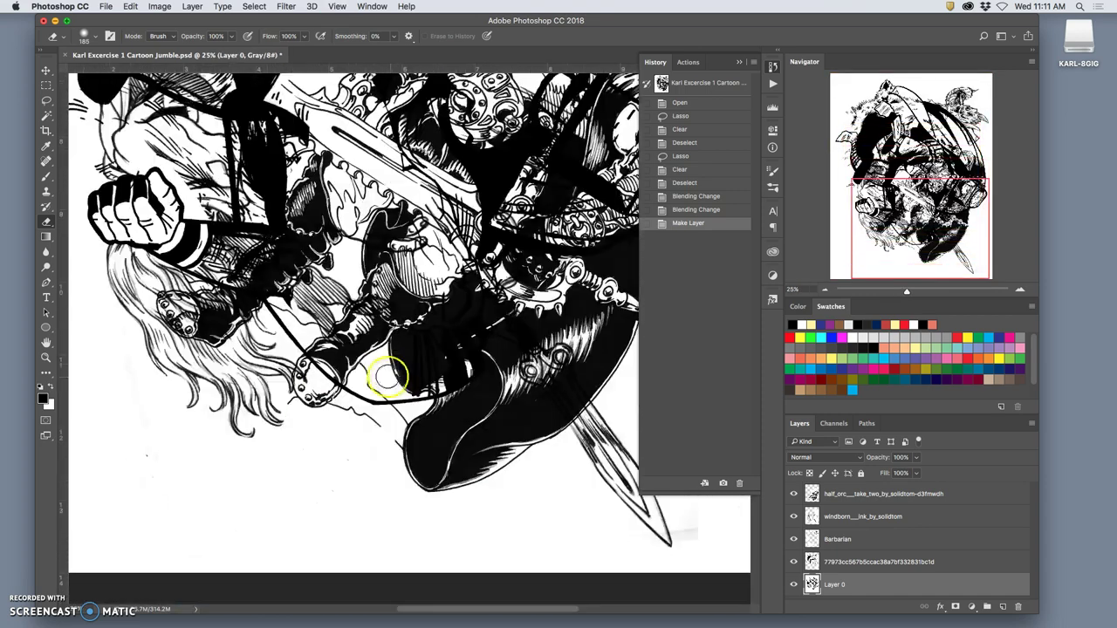
# Lasso and delete the stray marks beside the lower fist.
pyautogui.click(46, 70)
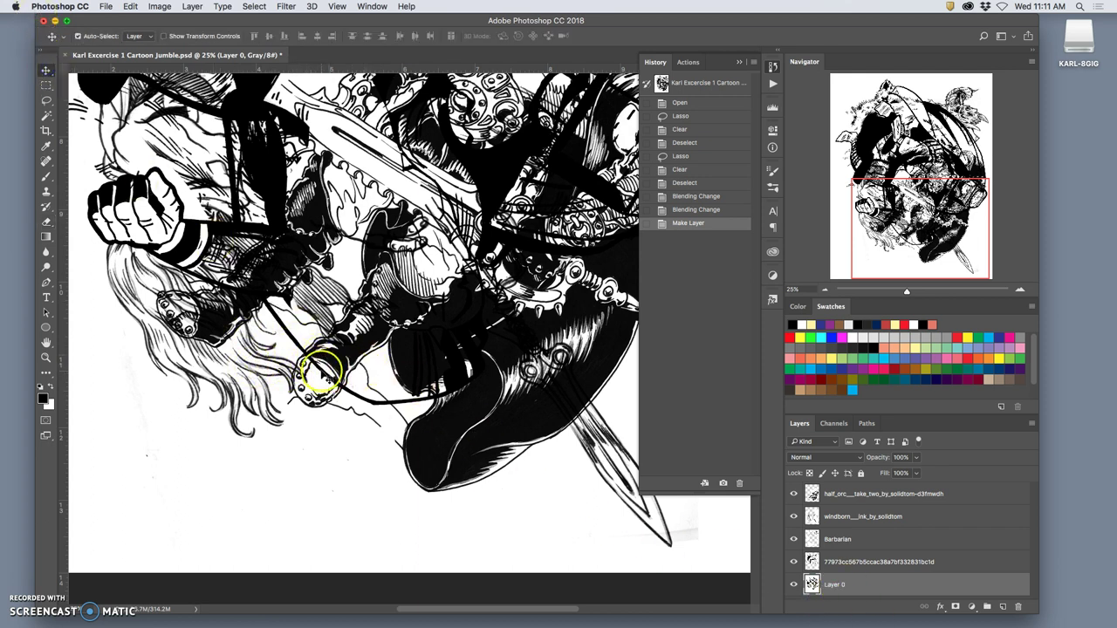
pyautogui.click(47, 102)
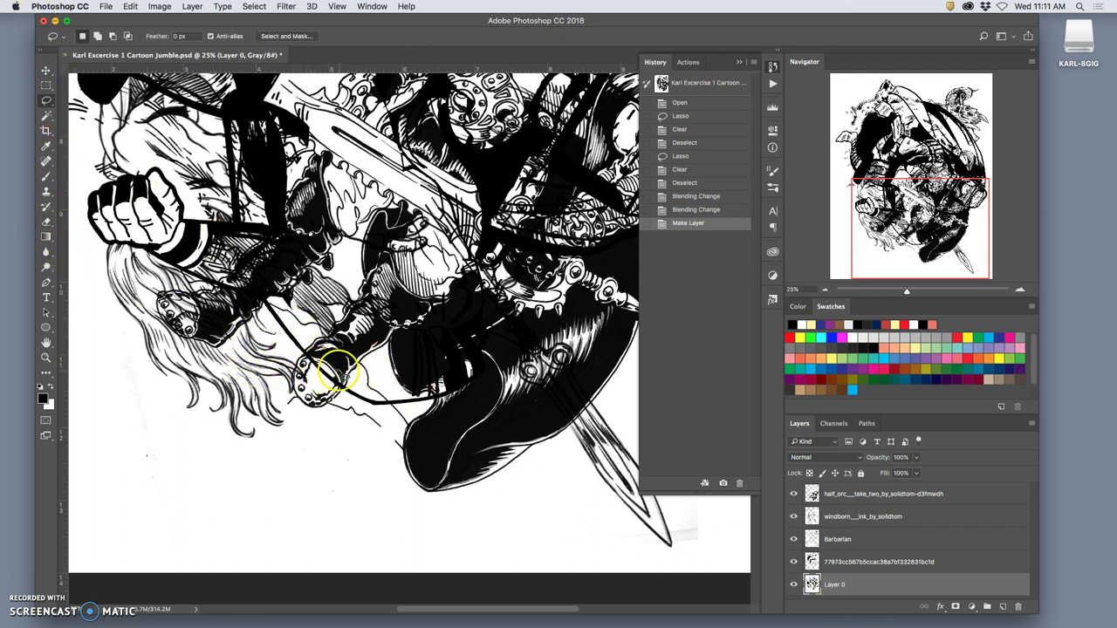
pyautogui.moveTo(324, 374); pyautogui.dragTo(305, 359)
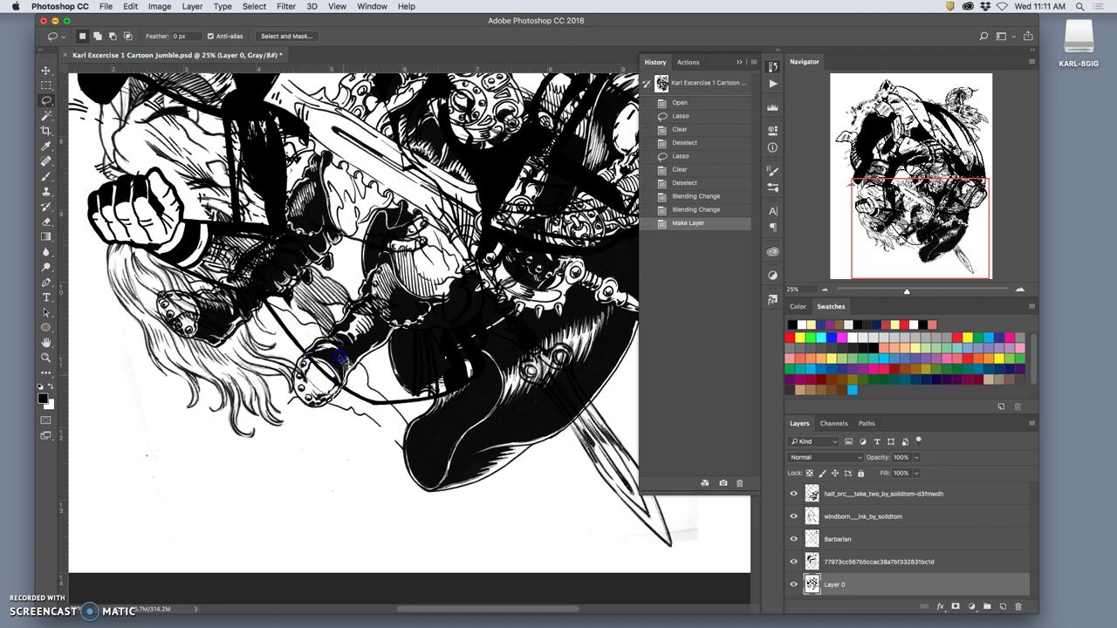
pyautogui.moveTo(312, 351); pyautogui.dragTo(315, 354)
pyautogui.press('BackSpace')
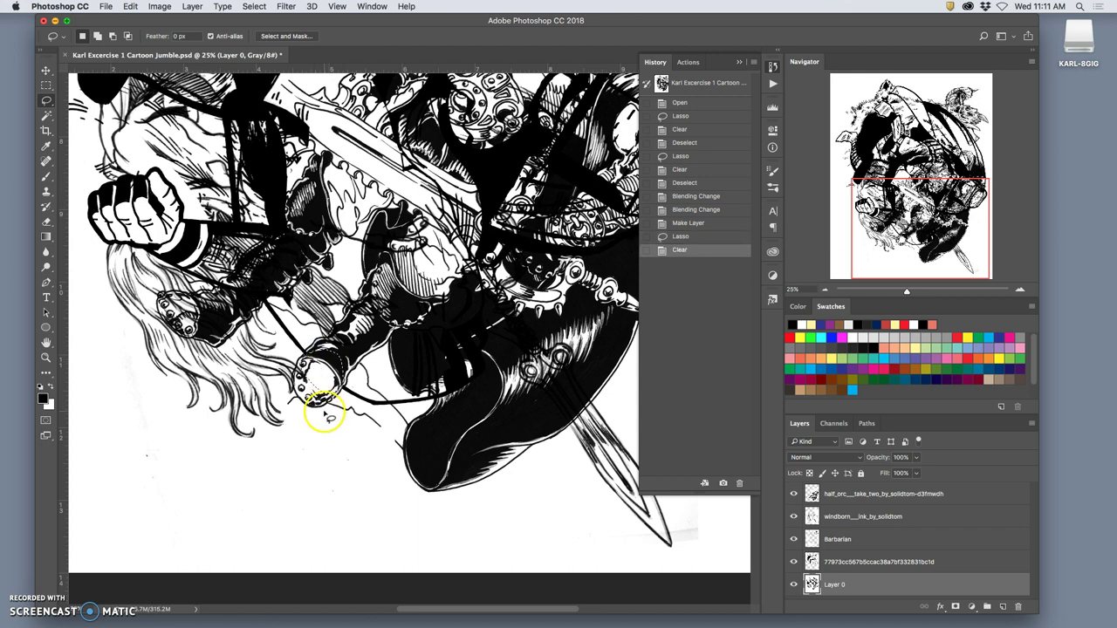
pyautogui.click(356, 445)
# Loop the stray marks left of the beaked head and delete them from the windborn layer.
pyautogui.hscroll(6, 393, 491)
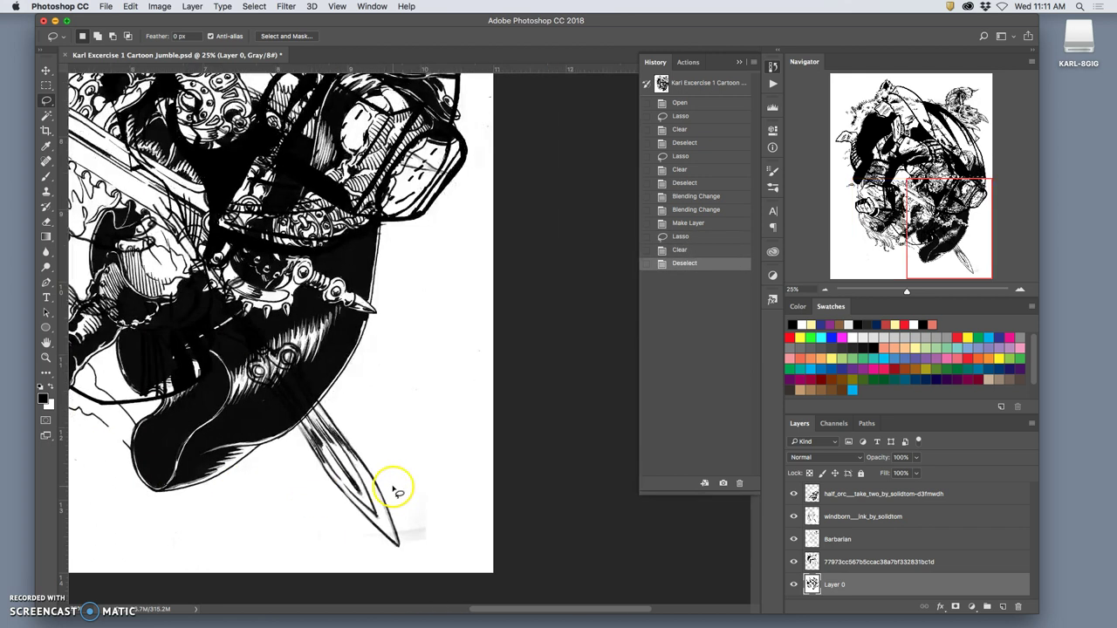
pyautogui.hscroll(-8, 393, 491)
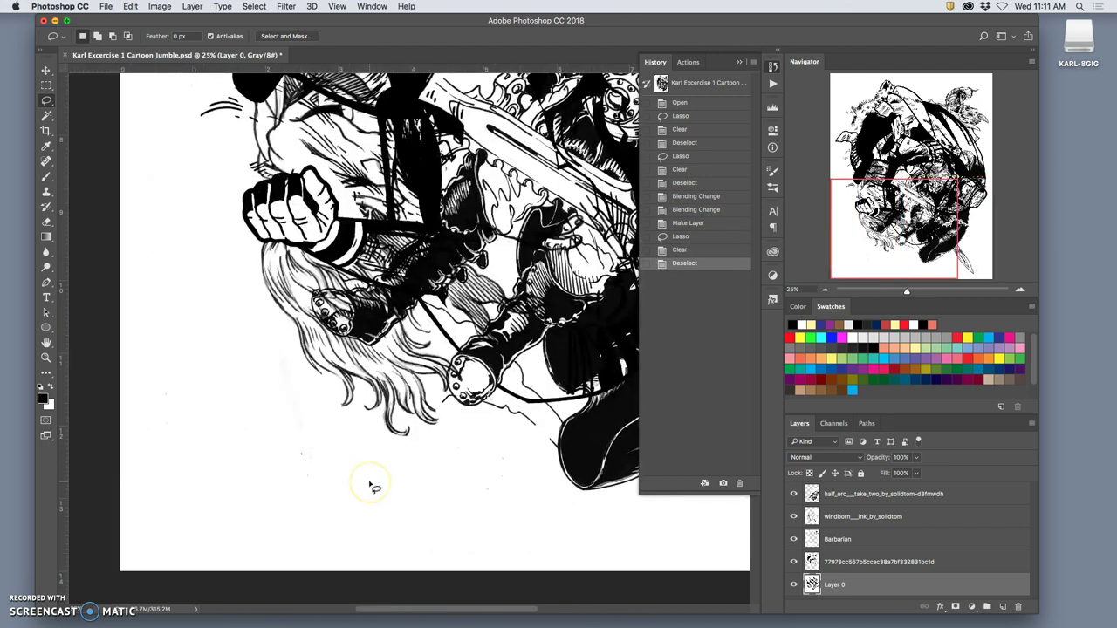
pyautogui.scroll(2, 369, 486)
pyautogui.scroll(10, 375, 487)
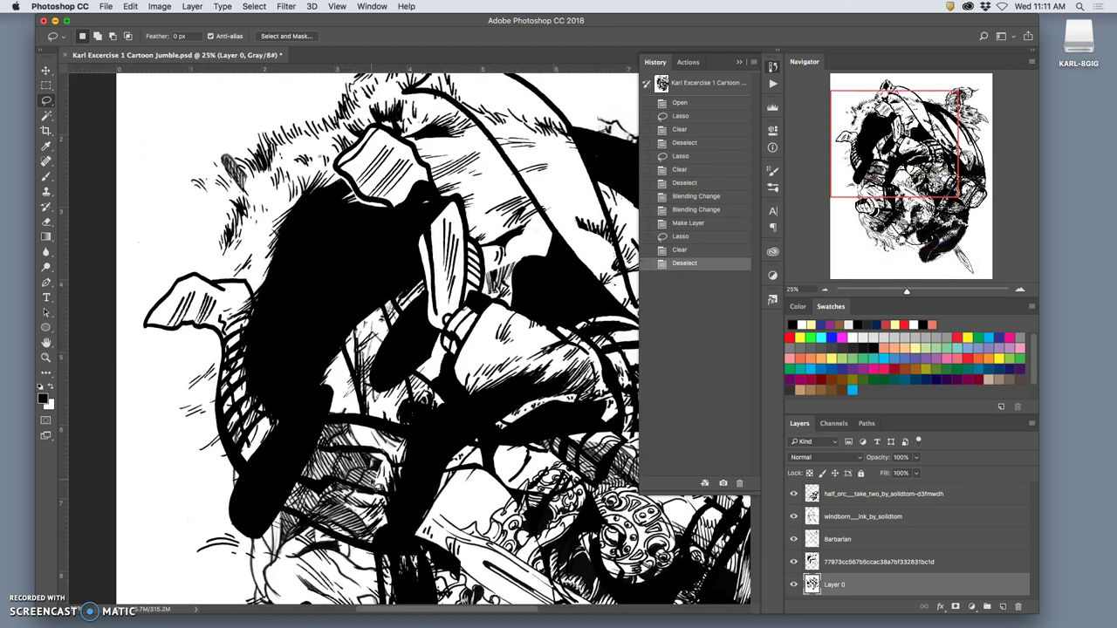
pyautogui.scroll(3, 340, 380)
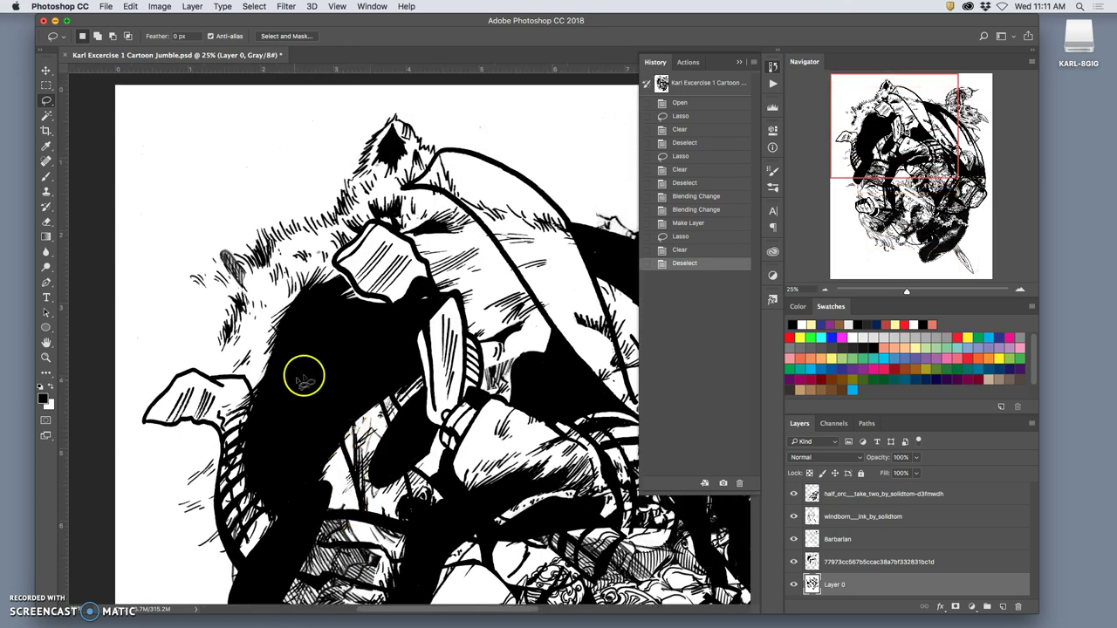
pyautogui.hscroll(1, 319, 328)
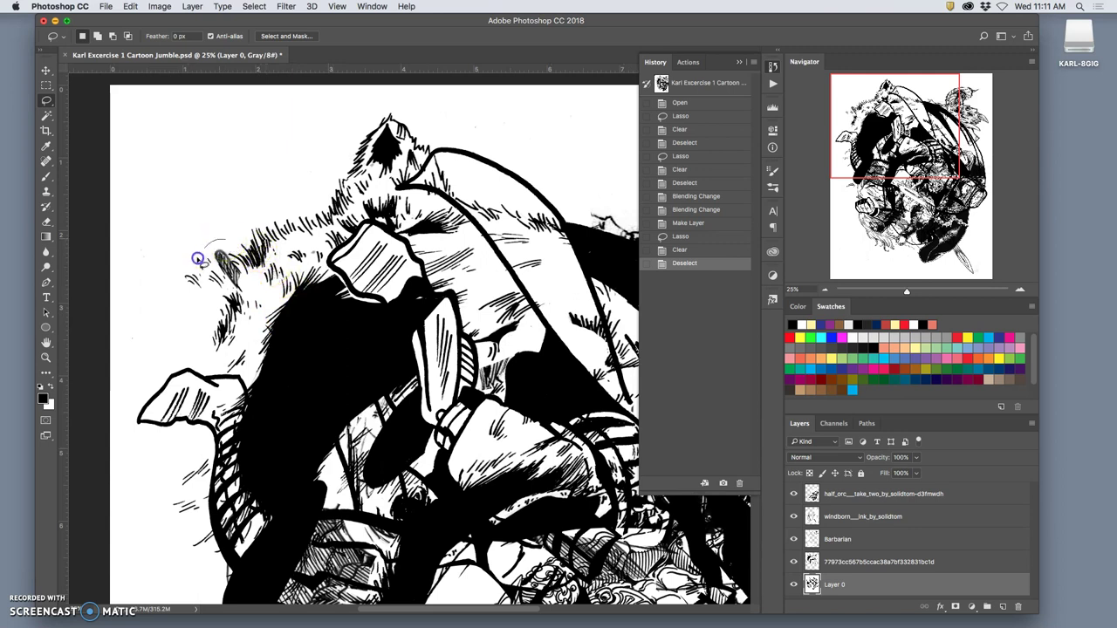
pyautogui.moveTo(233, 229); pyautogui.dragTo(234, 231)
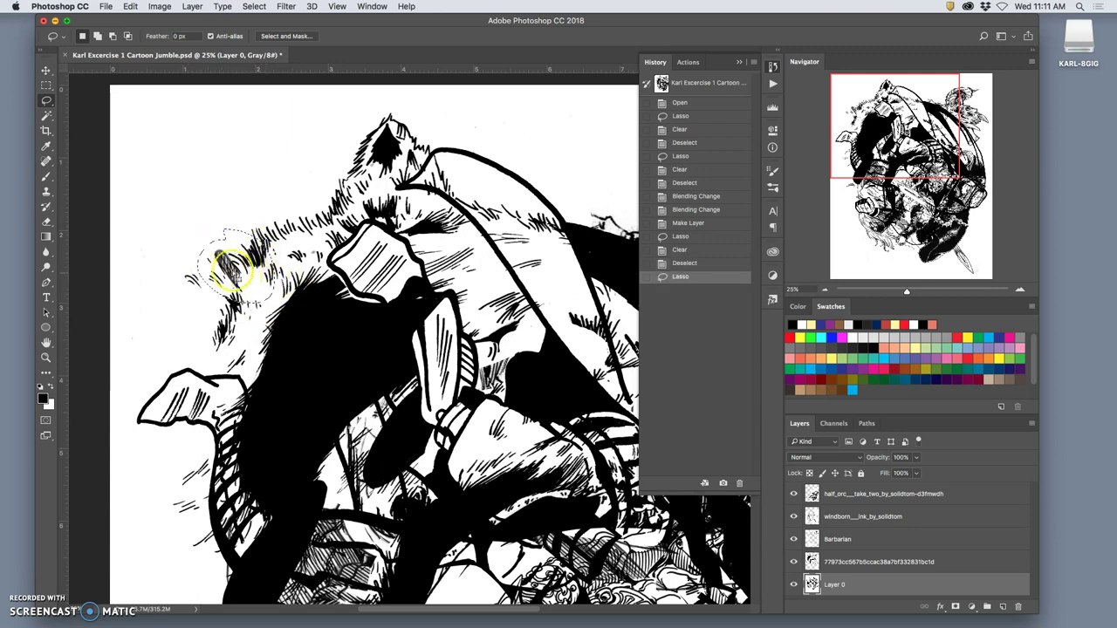
pyautogui.click(45, 71)
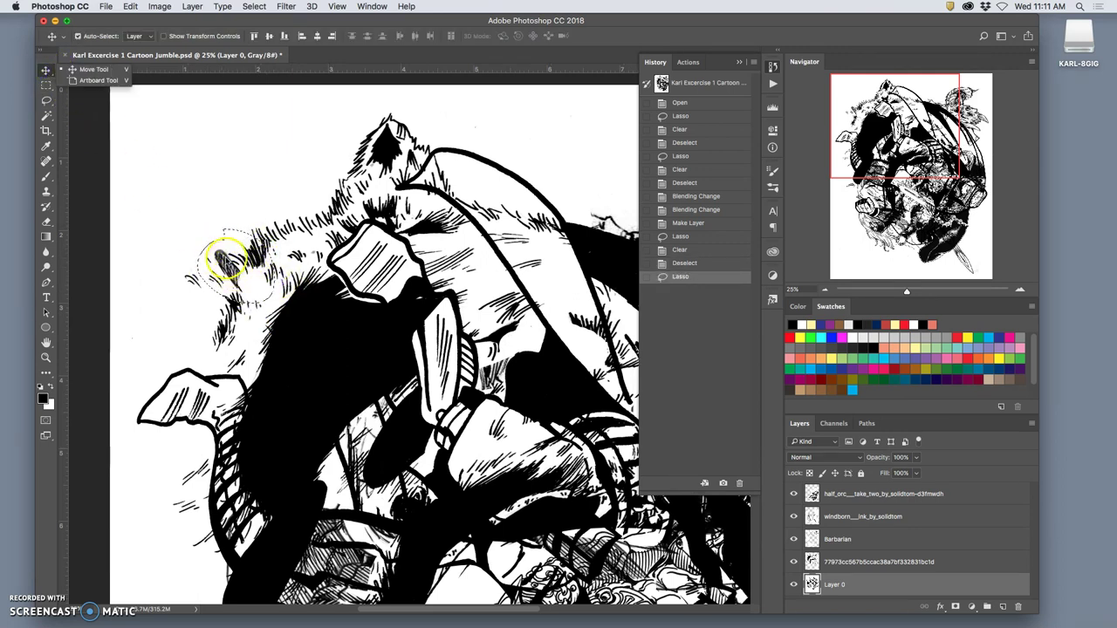
pyautogui.click(793, 516)
pyautogui.click(793, 516)
pyautogui.click(793, 516)
pyautogui.click(818, 518)
pyautogui.press('Delete')
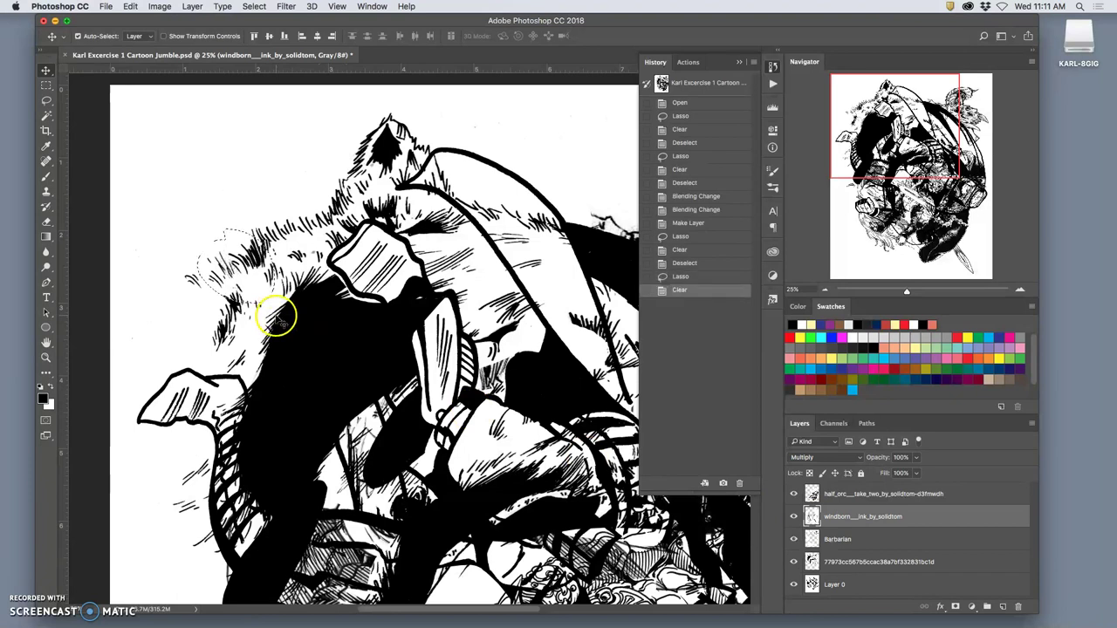
# Undo an accidental move, erase the looped marks on the Barbarian layer, deselect and fit the view.
pyautogui.hscroll(10, 301, 288)
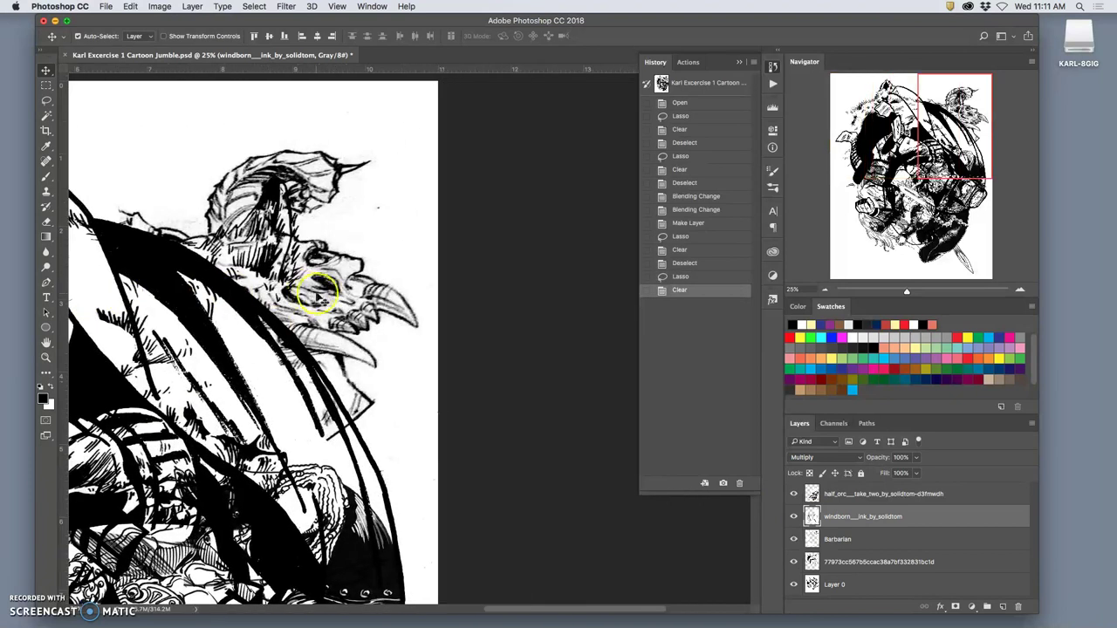
pyautogui.moveTo(386, 192)
pyautogui.mouseDown()
pyautogui.moveTo(354, 212)
pyautogui.moveTo(401, 218)
pyautogui.moveTo(358, 204)
pyautogui.moveTo(384, 203)
pyautogui.mouseUp()
pyautogui.hotkey('ctrl', 'z')
pyautogui.click(46, 101)
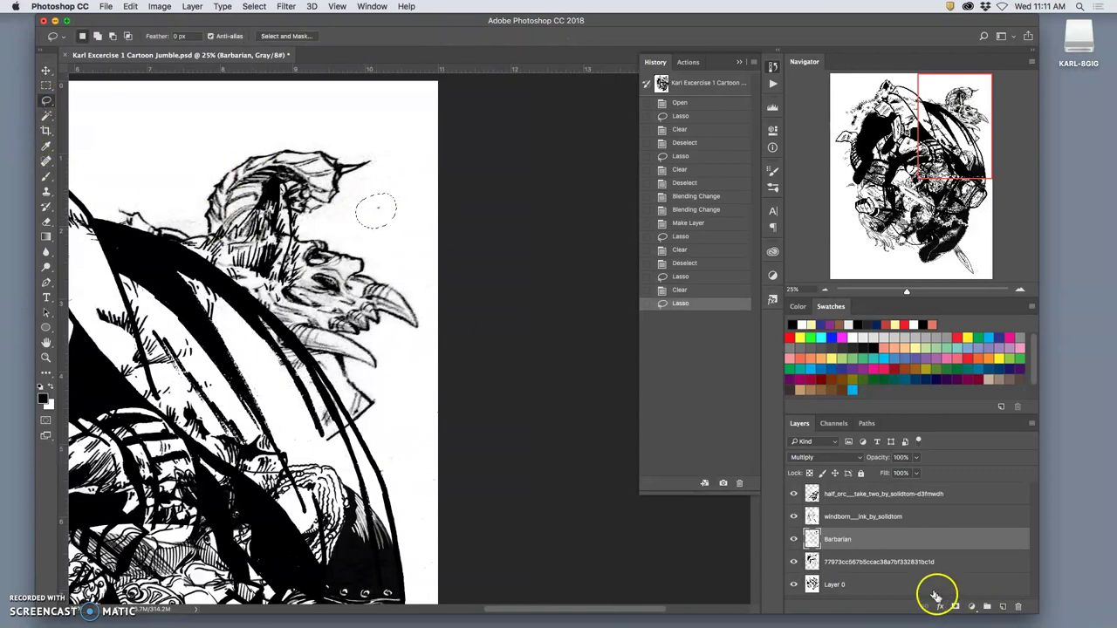
pyautogui.press('Delete')
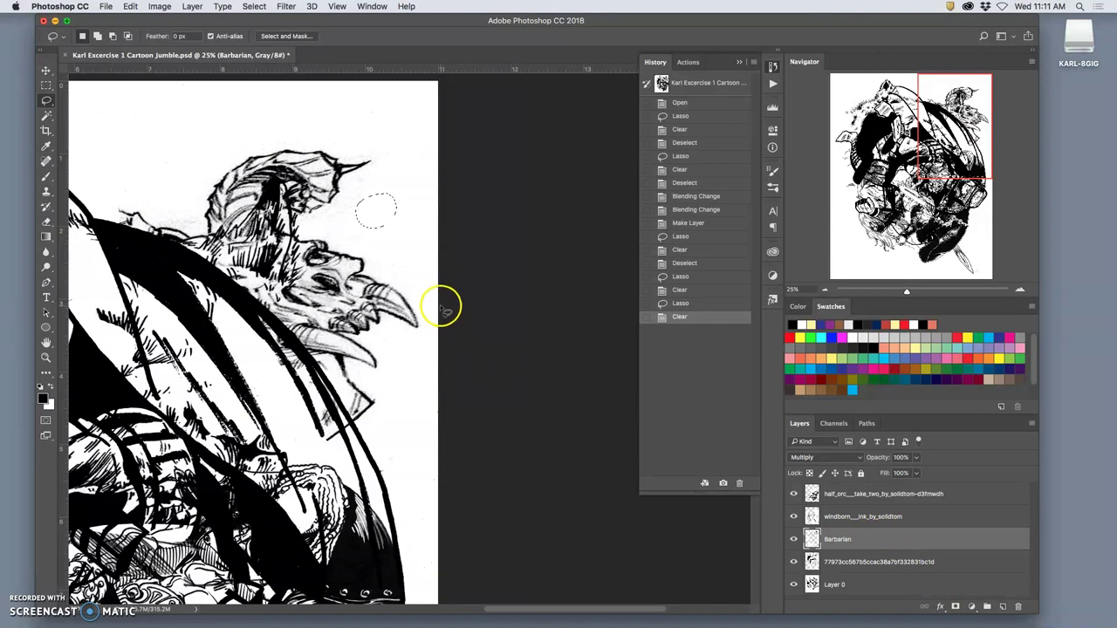
pyautogui.hotkey('ctrl', 'd')
pyautogui.scroll(5, 474, 349)
pyautogui.press('super+minus')
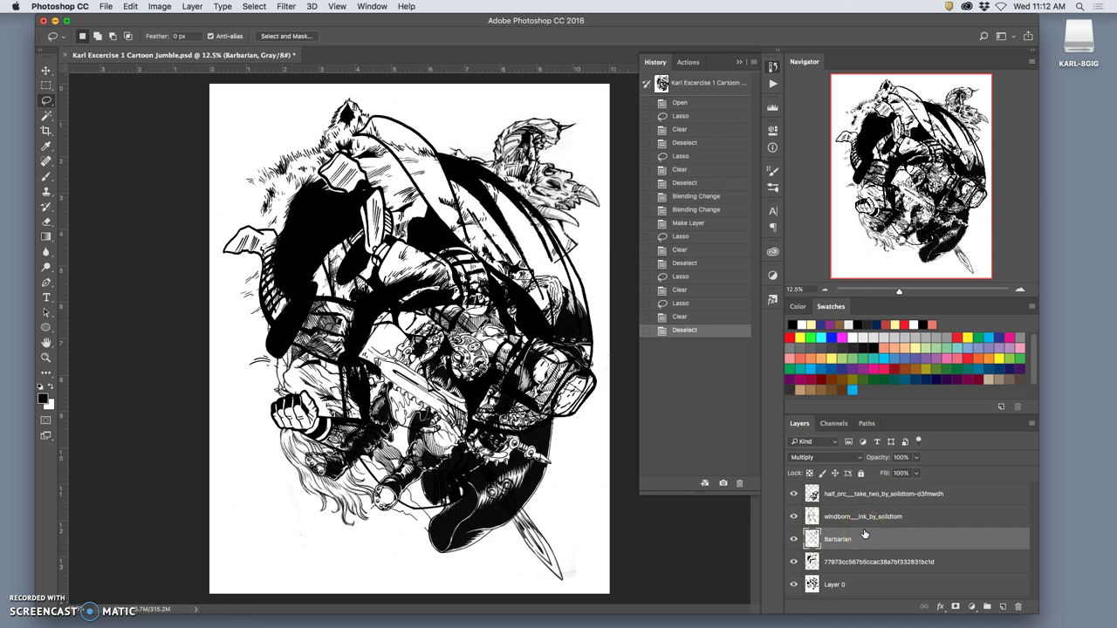
# Select the half_orc layer and Stamp Visible into a new merged Layer 1.
pyautogui.click(875, 542)
pyautogui.click(868, 495)
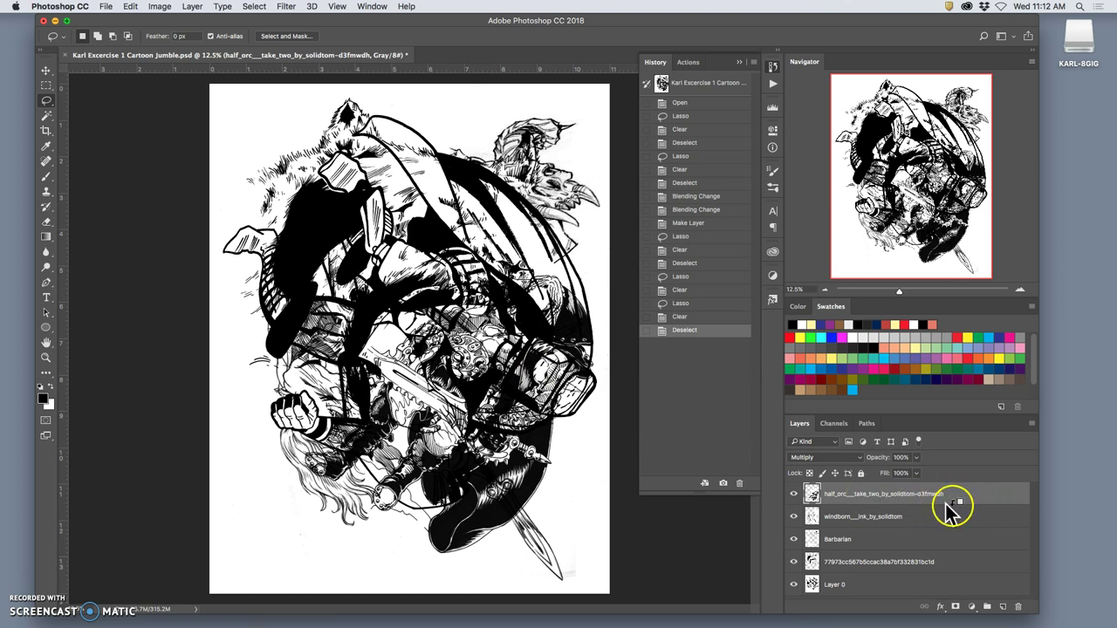
pyautogui.click(192, 7)
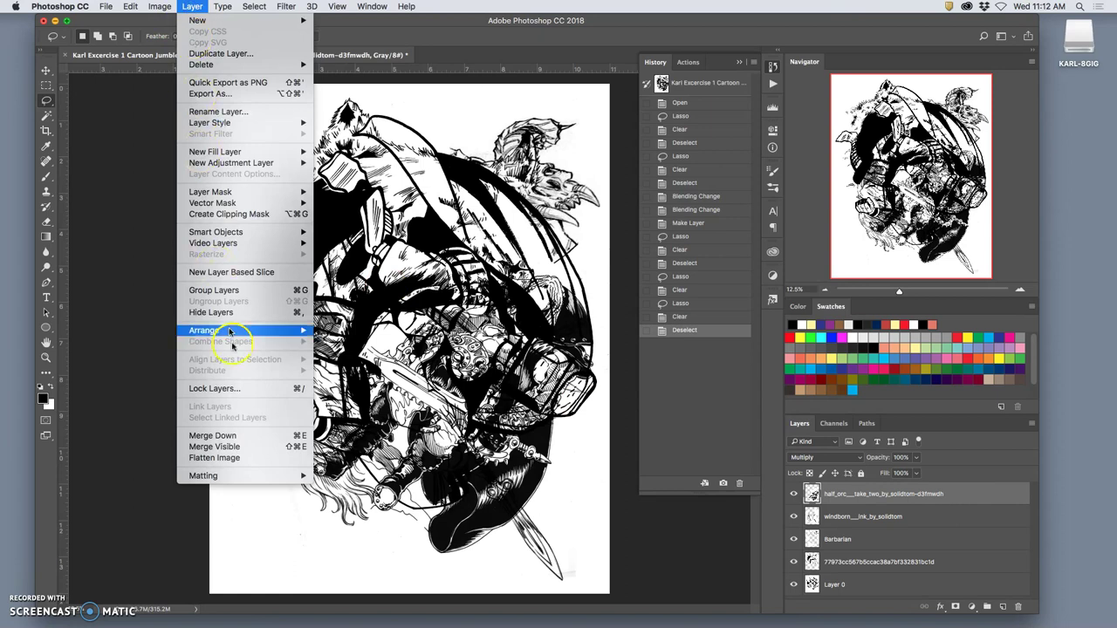
pyautogui.keyDown('alt'); pyautogui.click(234, 447); pyautogui.keyUp('alt')
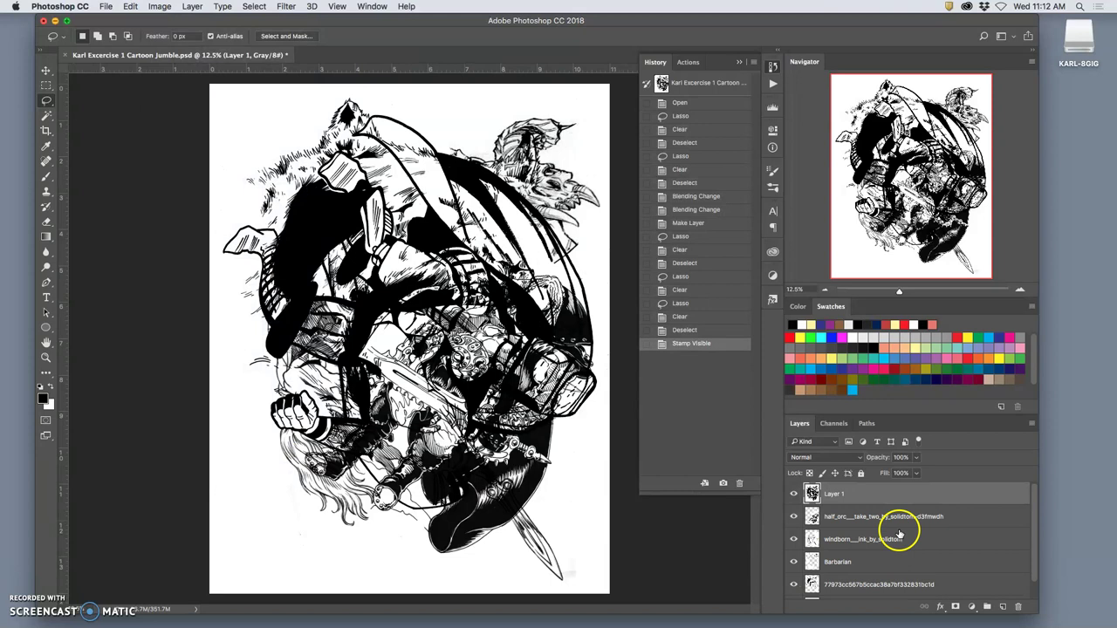
# Hide every layer below Layer 1, including Layer 0.
pyautogui.click(794, 516)
pyautogui.click(792, 562)
pyautogui.click(793, 584)
pyautogui.scroll(-1, 807, 572)
pyautogui.click(795, 587)
pyautogui.scroll(2, 824, 515)
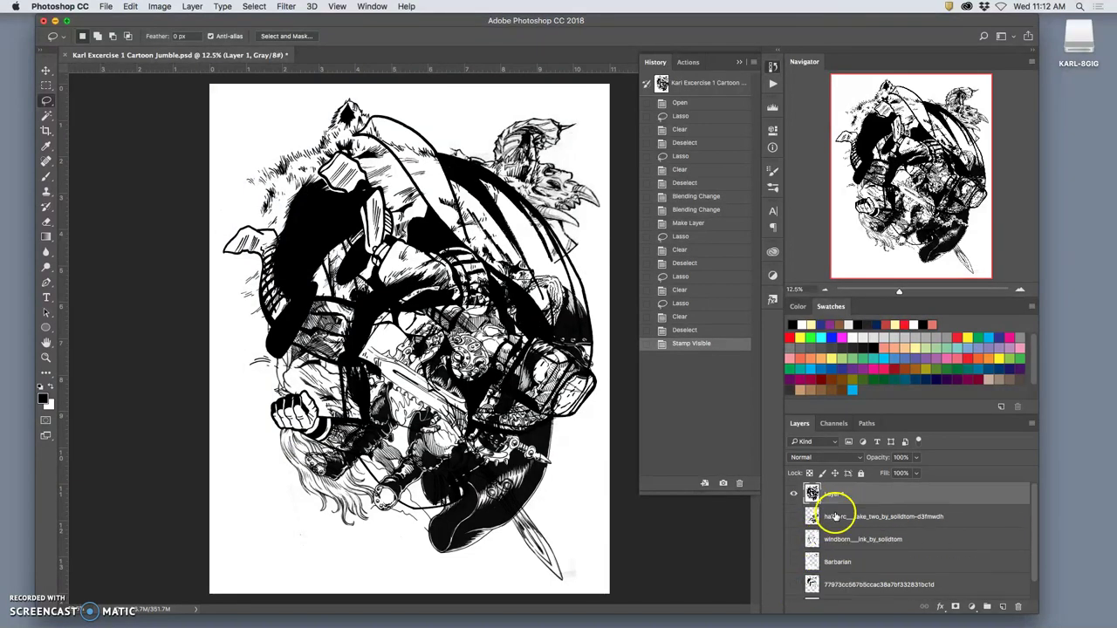
pyautogui.click(791, 493)
pyautogui.click(791, 493)
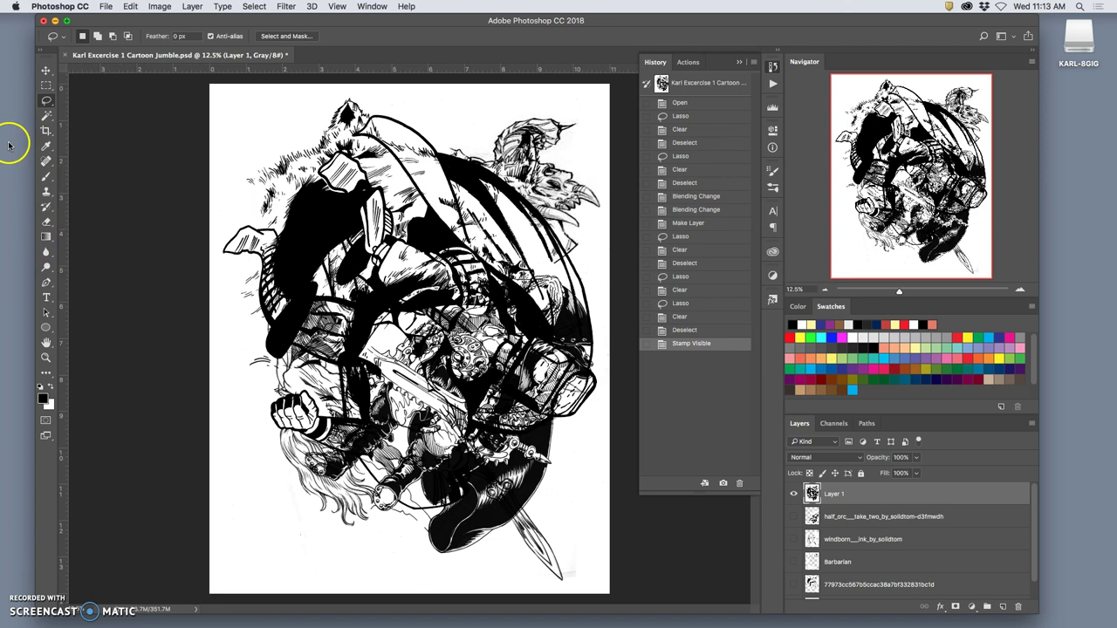
# Choose the Magic Wand Tool from the Quick Selection flyout.
pyautogui.keyDown('alt'); pyautogui.click(46, 118); pyautogui.keyUp('alt')
pyautogui.click(47, 118)
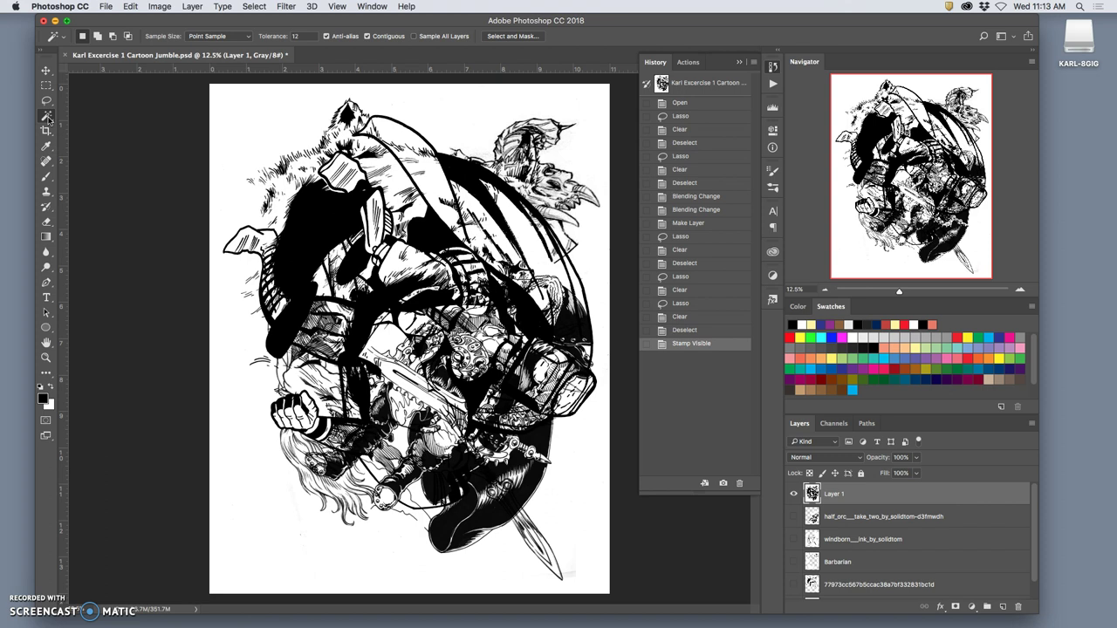
pyautogui.click(46, 117)
pyautogui.click(88, 128)
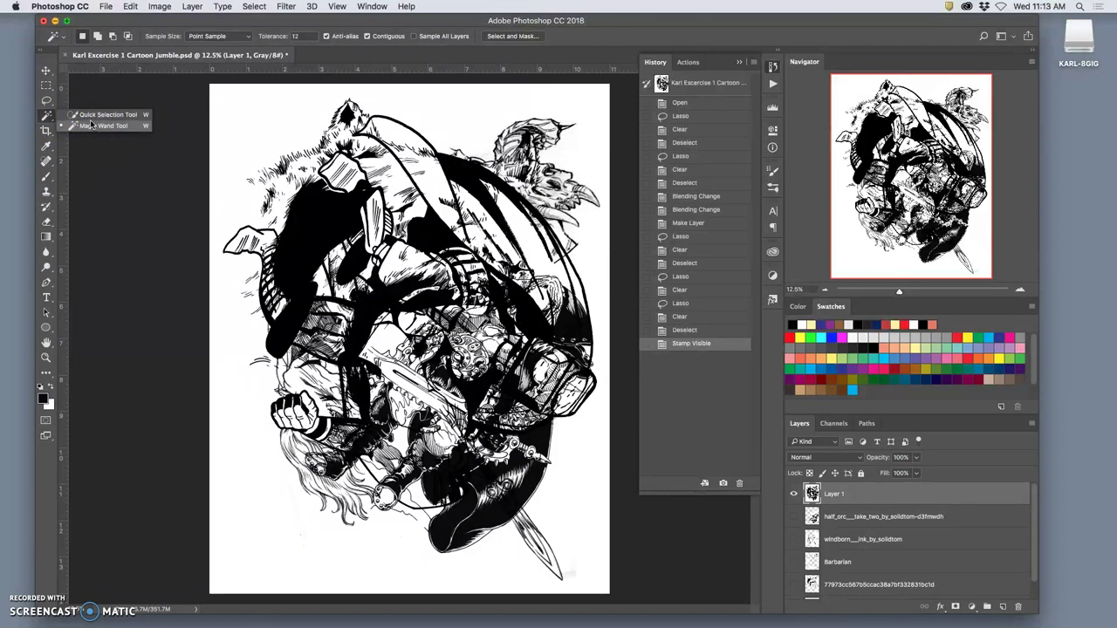
pyautogui.click(91, 125)
pyautogui.click(94, 125)
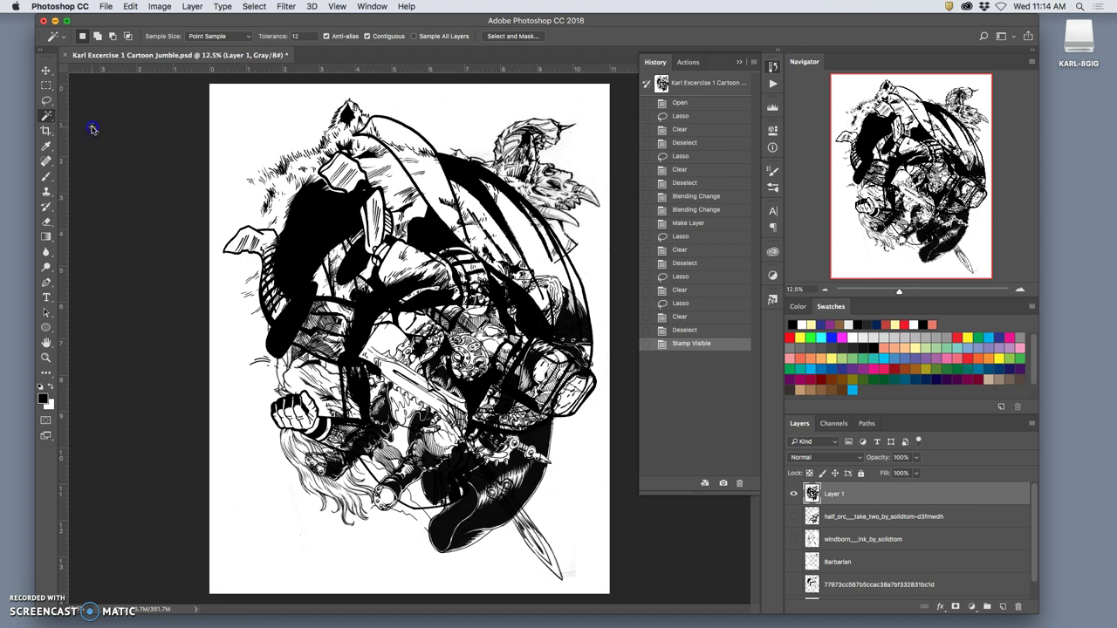
pyautogui.click(138, 127)
# Set the Magic Wand Tolerance to 32 with Contiguous checked.
pyautogui.moveTo(299, 36); pyautogui.dragTo(286, 40)
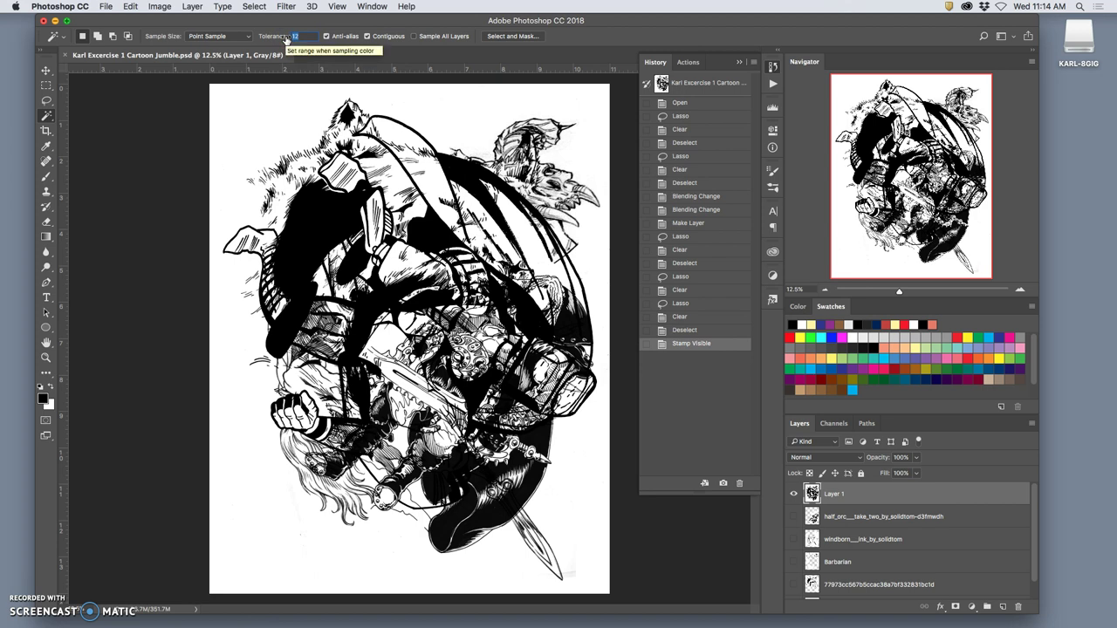
pyautogui.write('32')
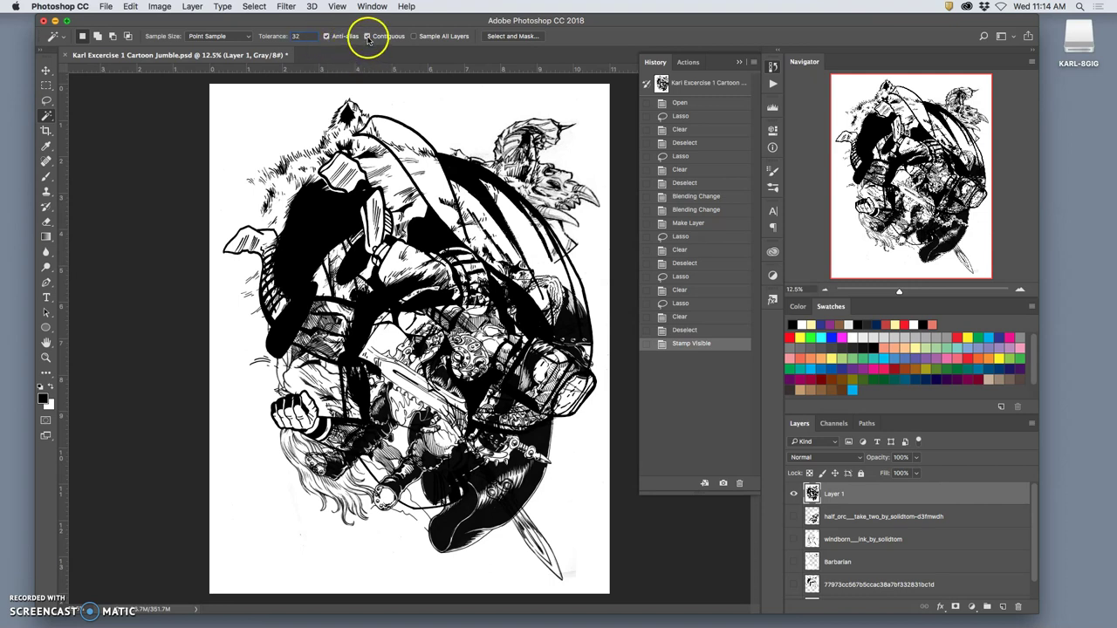
pyautogui.click(368, 36)
# Select the white background with the Magic Wand, clear it, and zoom in to inspect the edges.
pyautogui.click(287, 105)
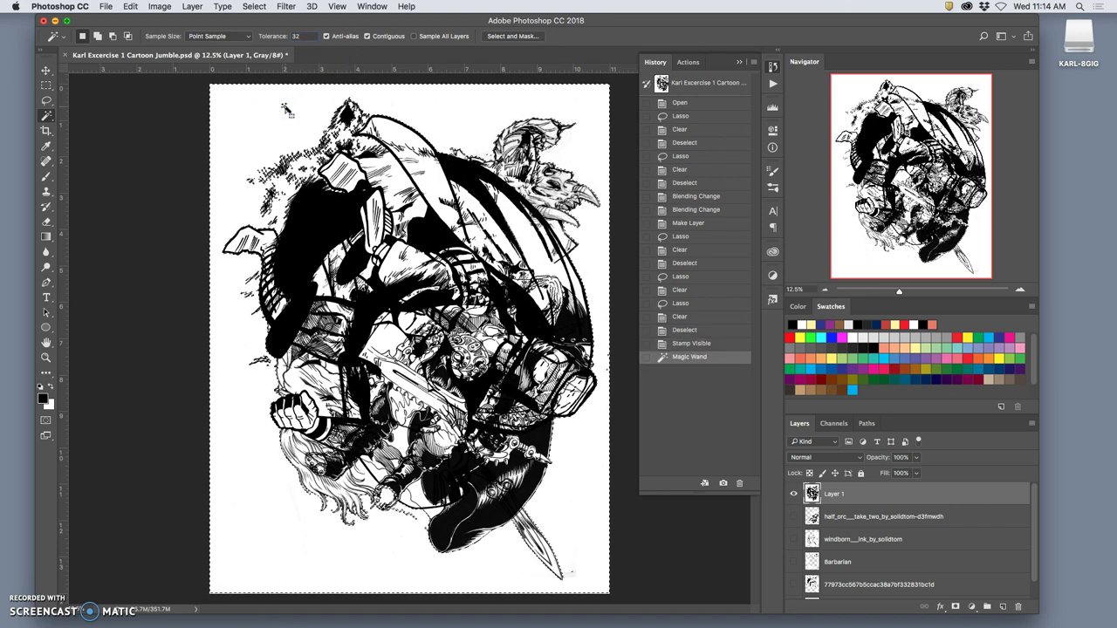
pyautogui.press('Delete')
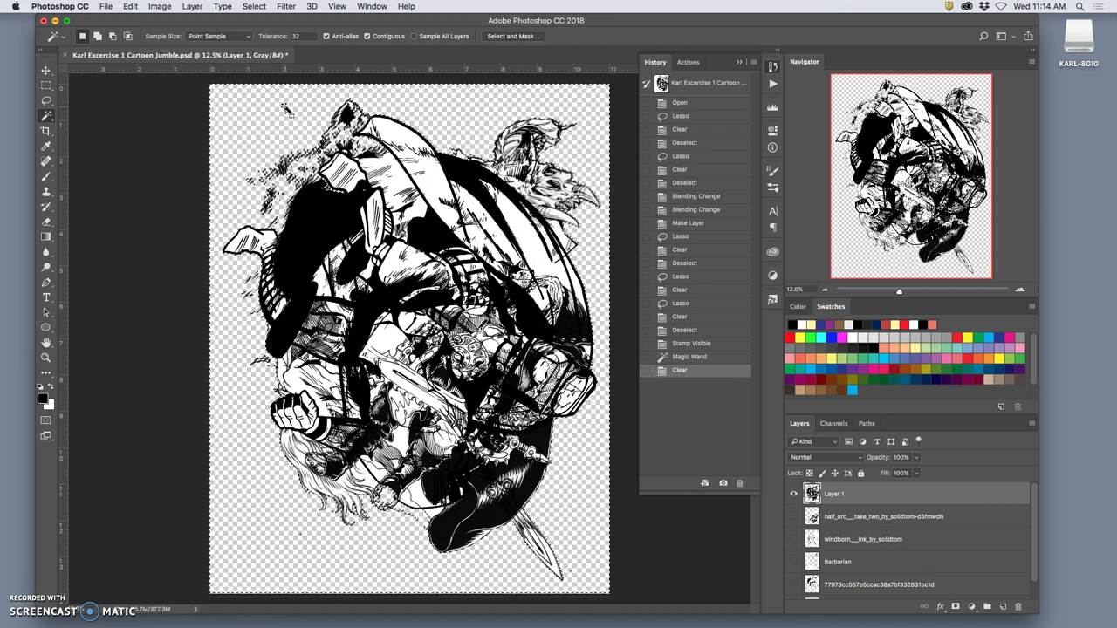
pyautogui.press('super+equal')
pyautogui.press('super+equal')
pyautogui.press('super+equal')
pyautogui.press('super+equal')
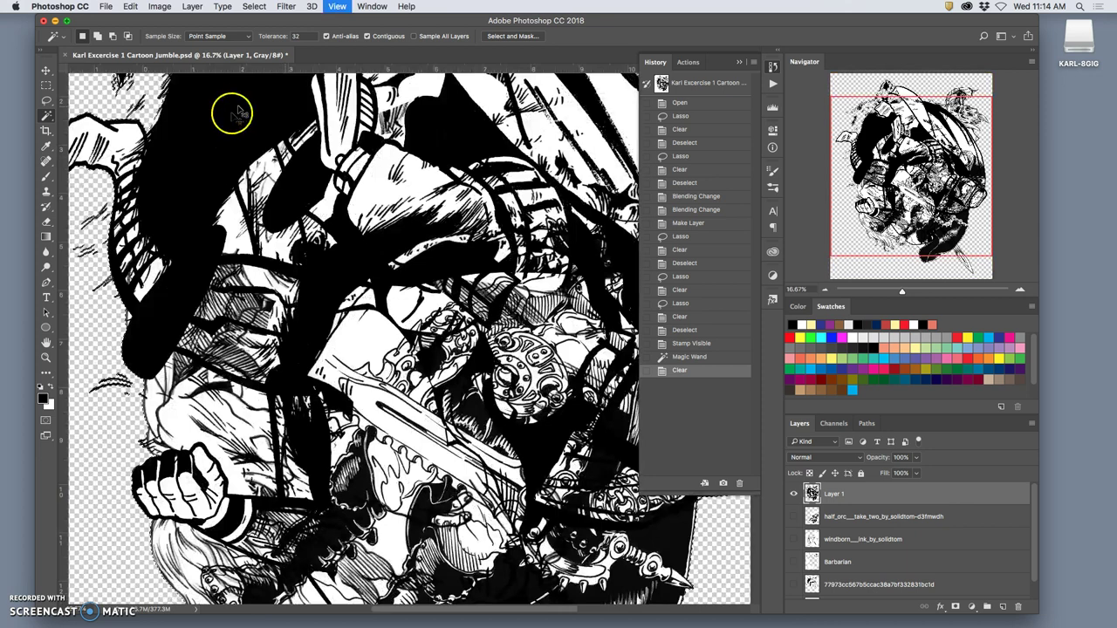
pyautogui.scroll(15, 310, 325)
pyautogui.hscroll(-5, 310, 325)
pyautogui.scroll(-10, 296, 321)
pyautogui.hscroll(-3, 296, 322)
pyautogui.scroll(-5, 297, 325)
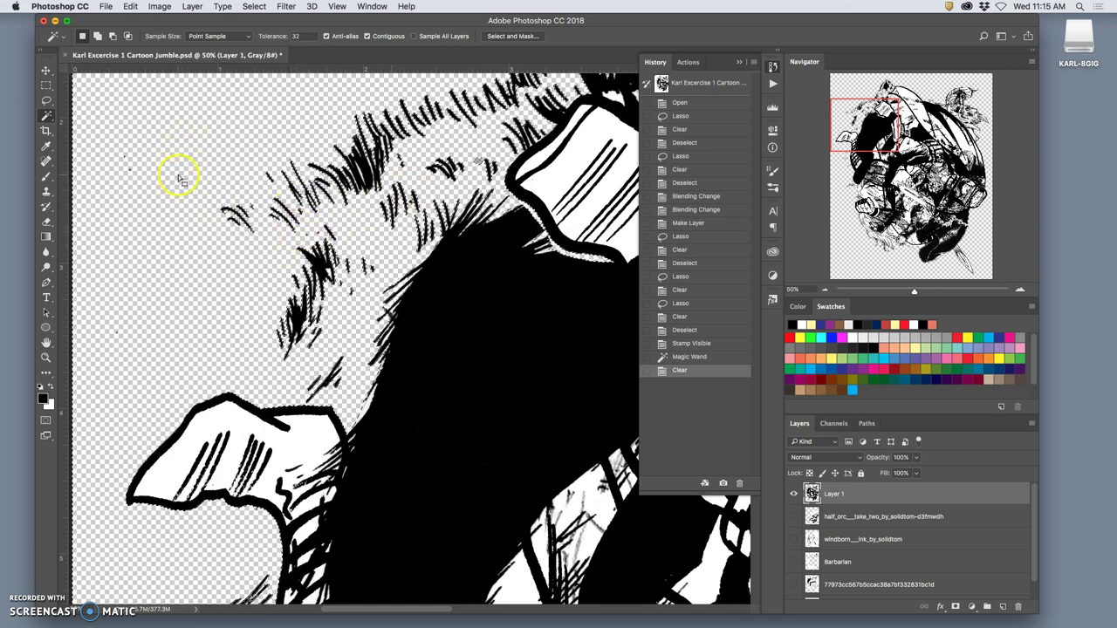
# Undo the trial clear, then with Contiguous off delete all white from Layer 1 and deselect.
pyautogui.press('super+z')
pyautogui.press('super+minus')
pyautogui.press('super+minus')
pyautogui.press('super+minus')
pyautogui.press('super+minus')
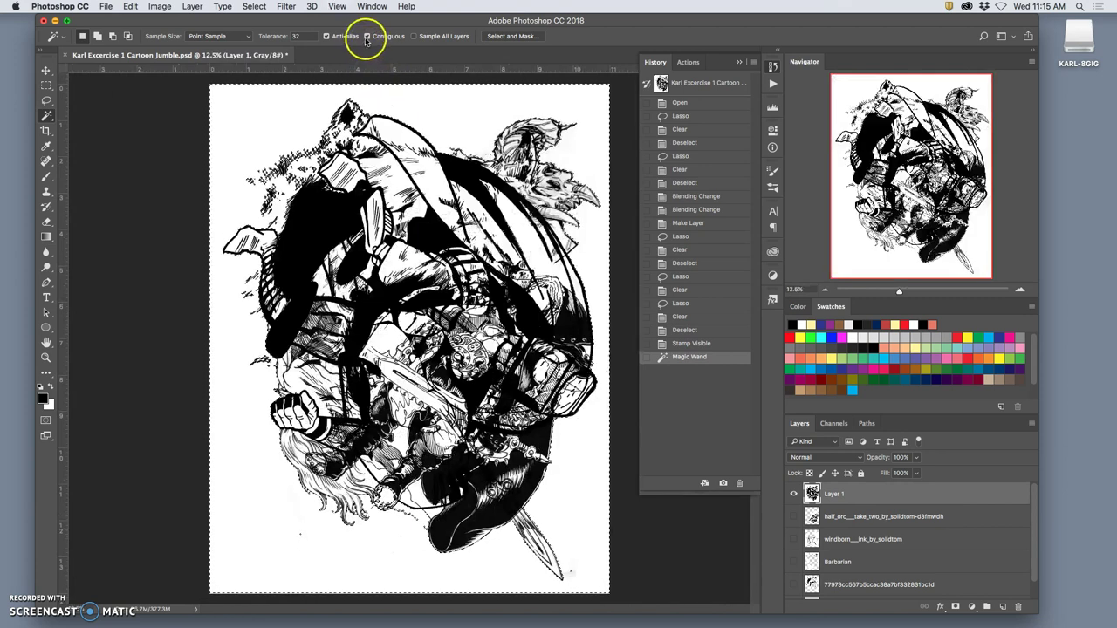
pyautogui.click(366, 36)
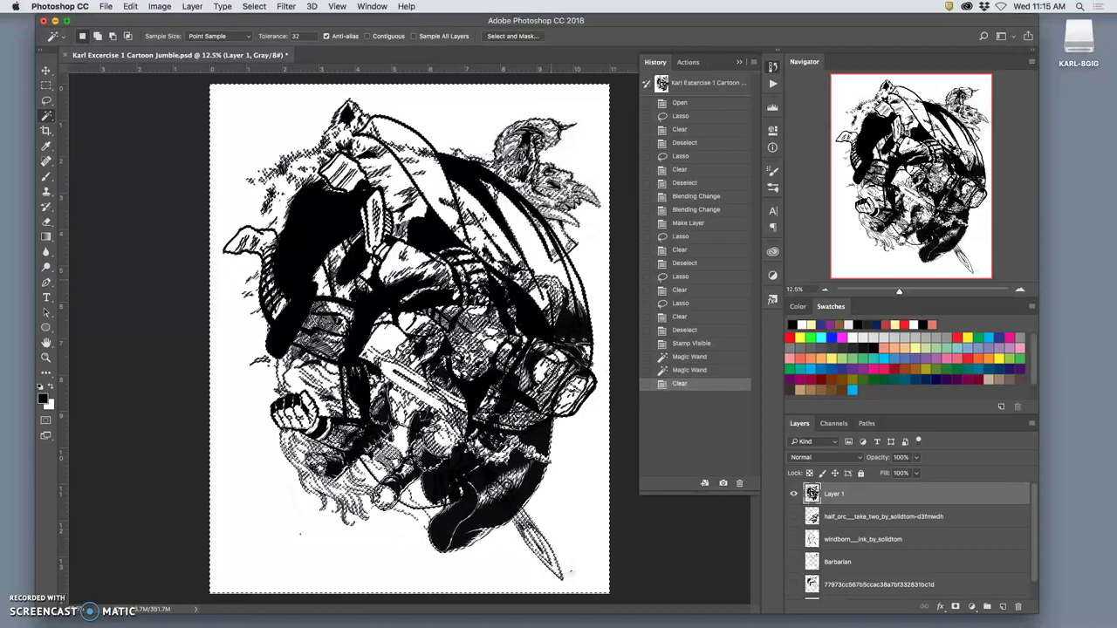
pyautogui.press('BackSpace')
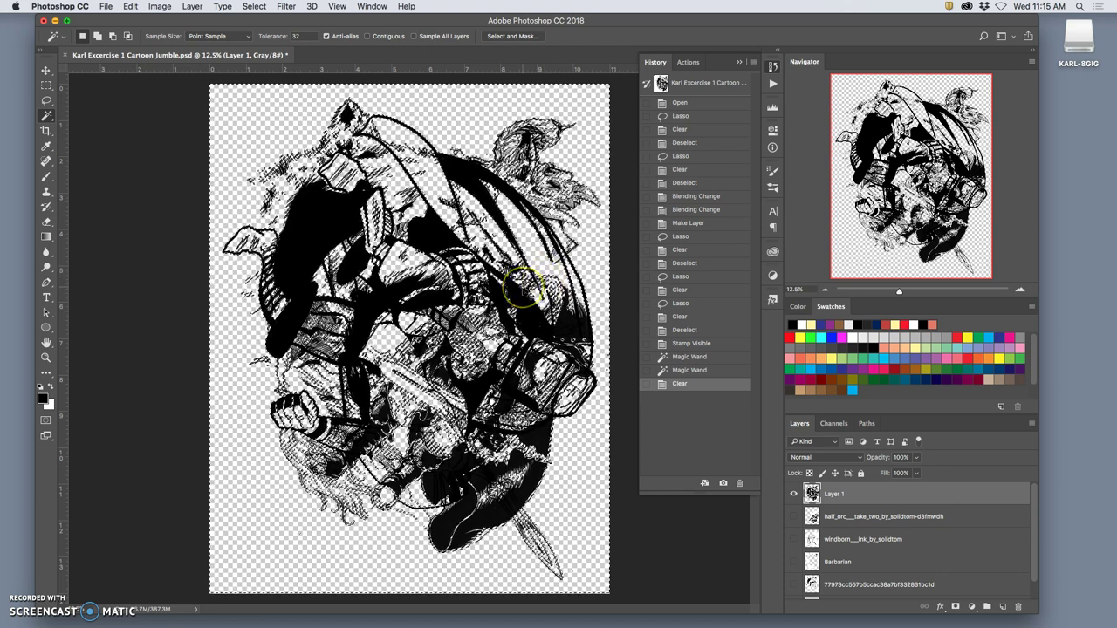
pyautogui.press('super+d')
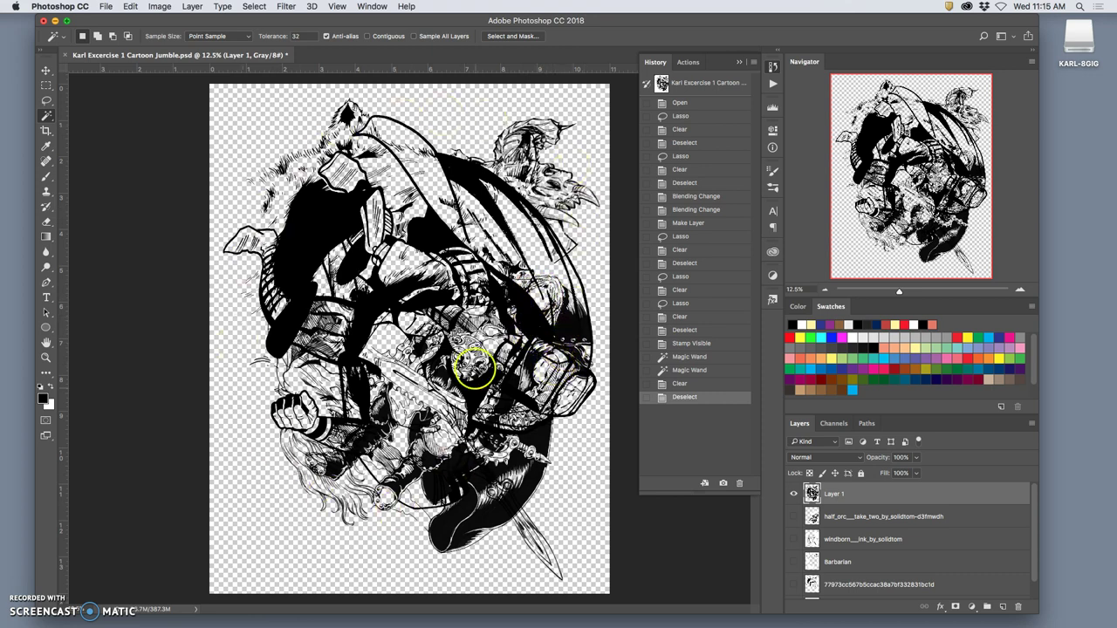
pyautogui.scroll(5, 410, 343)
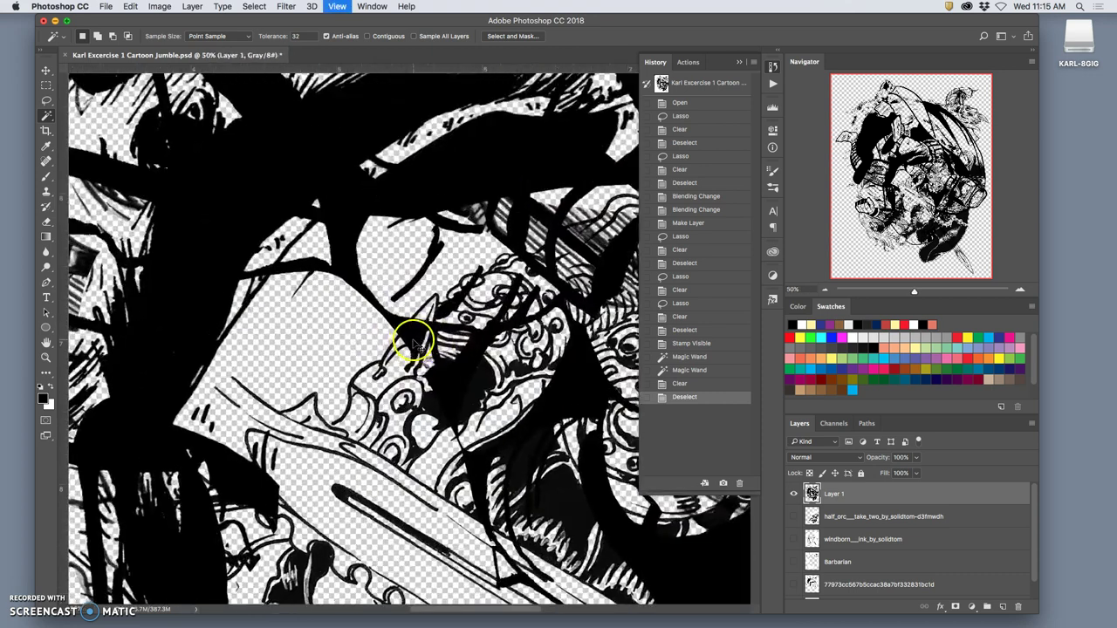
pyautogui.scroll(1, 436, 314)
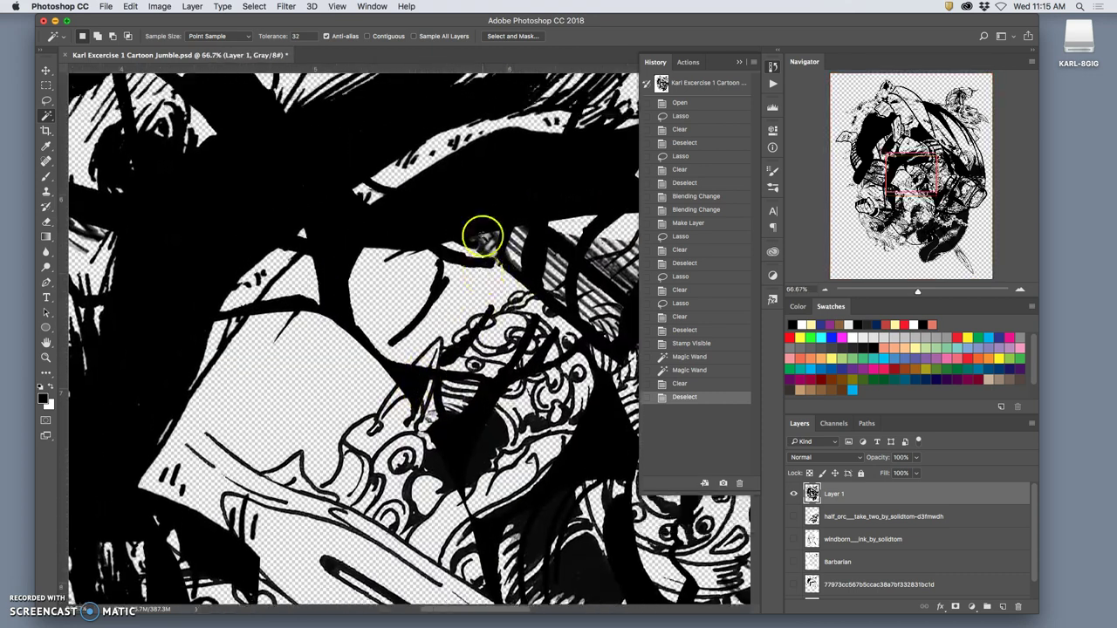
# Lasso the grey striped marks, erase them from Layer 1, and deselect.
pyautogui.scroll(5, 481, 236)
pyautogui.scroll(3, 481, 236)
pyautogui.scroll(-6, 476, 231)
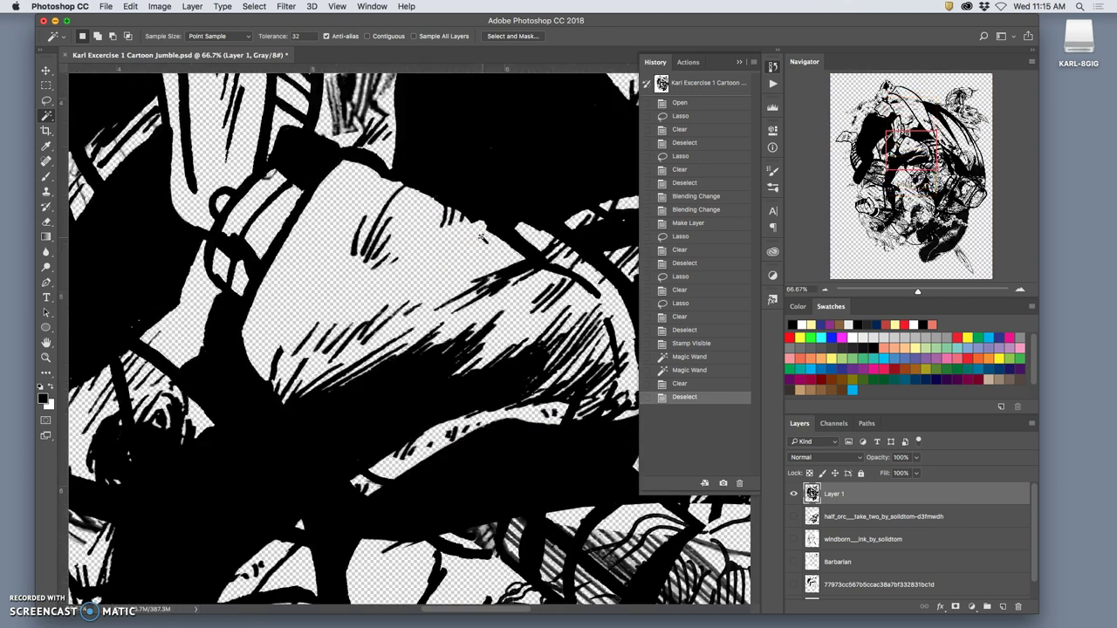
pyautogui.scroll(3, 479, 230)
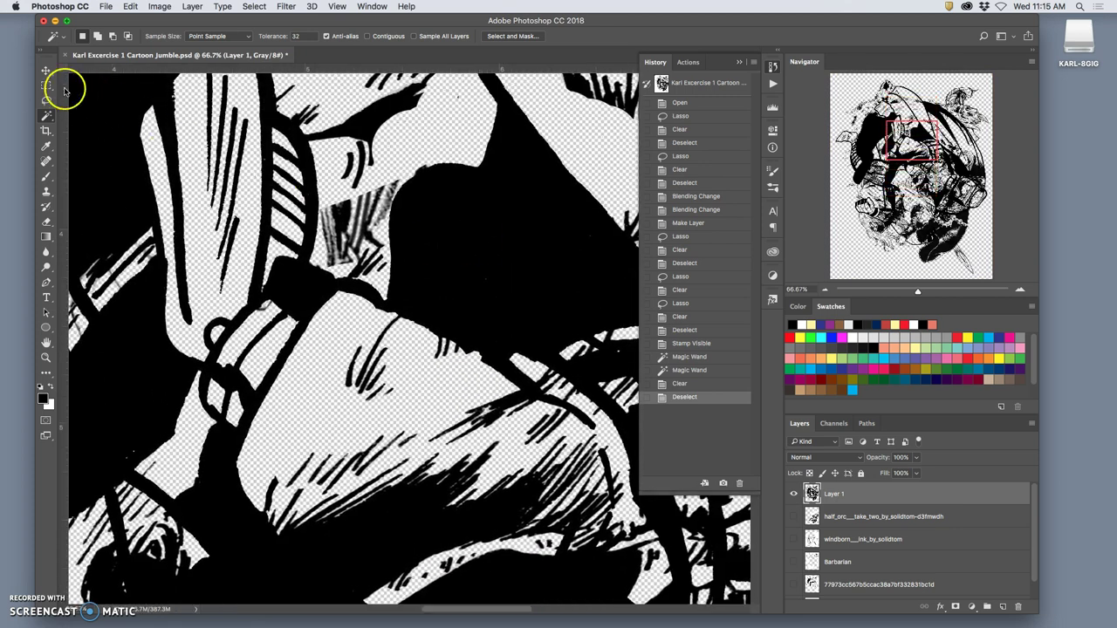
pyautogui.click(46, 100)
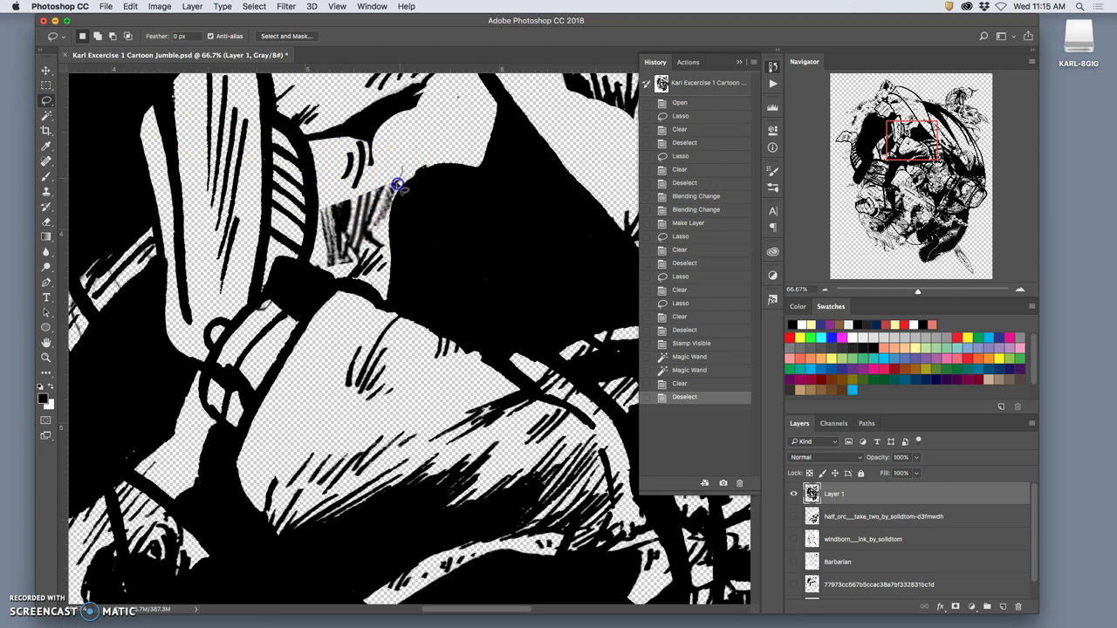
pyautogui.moveTo(354, 228)
pyautogui.mouseDown()
pyautogui.moveTo(358, 258)
pyautogui.moveTo(325, 268)
pyautogui.mouseUp()
pyautogui.moveTo(398, 170); pyautogui.dragTo(401, 172)
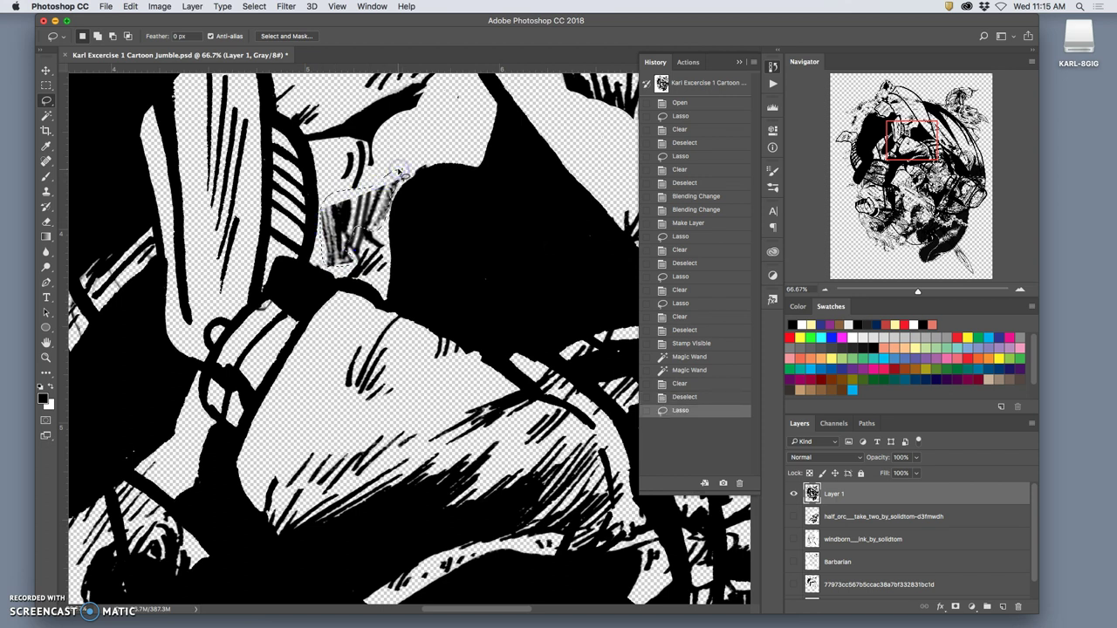
pyautogui.press('Delete')
pyautogui.click(416, 145)
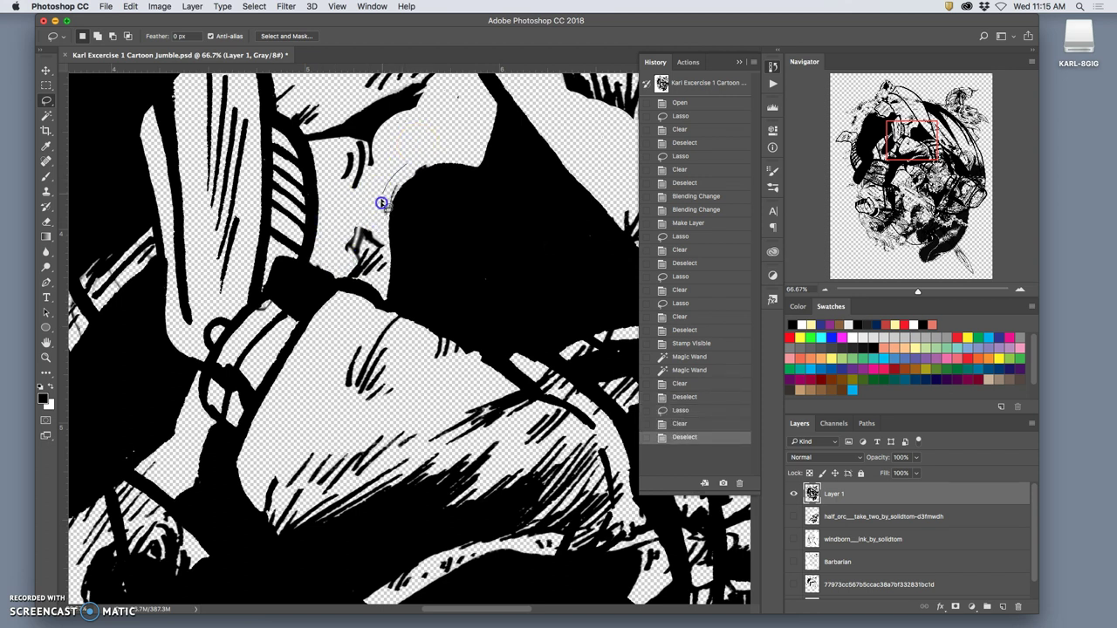
# Lasso and erase a second patch of stray marks, then check the artwork.
pyautogui.moveTo(398, 192); pyautogui.dragTo(399, 169)
pyautogui.press('Delete')
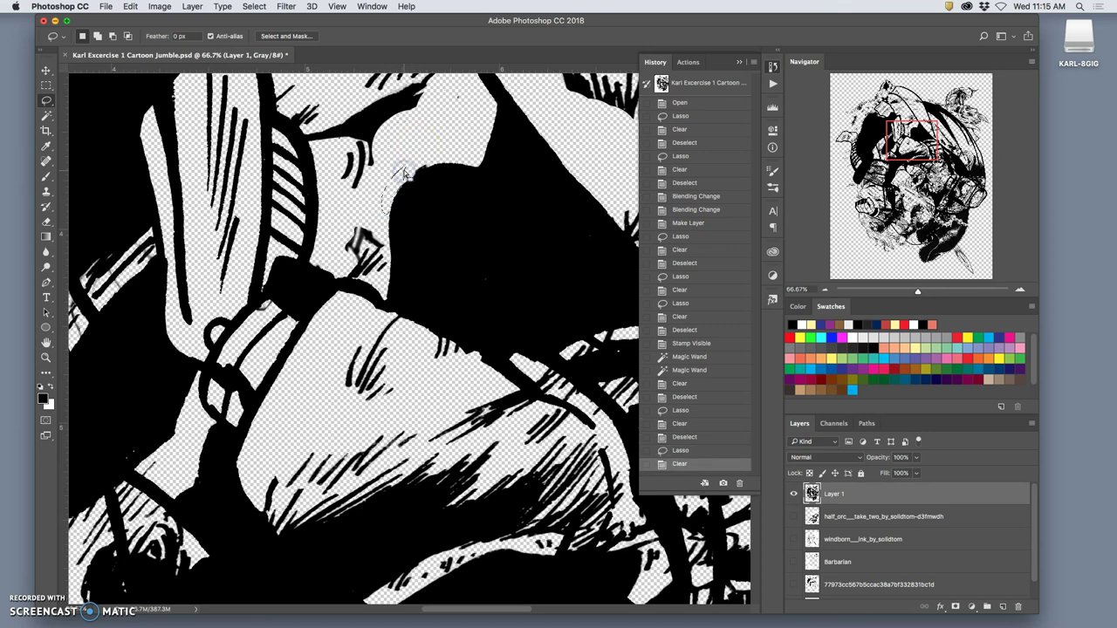
pyautogui.scroll(8, 440, 179)
pyautogui.scroll(3, 447, 194)
pyautogui.hscroll(6, 443, 187)
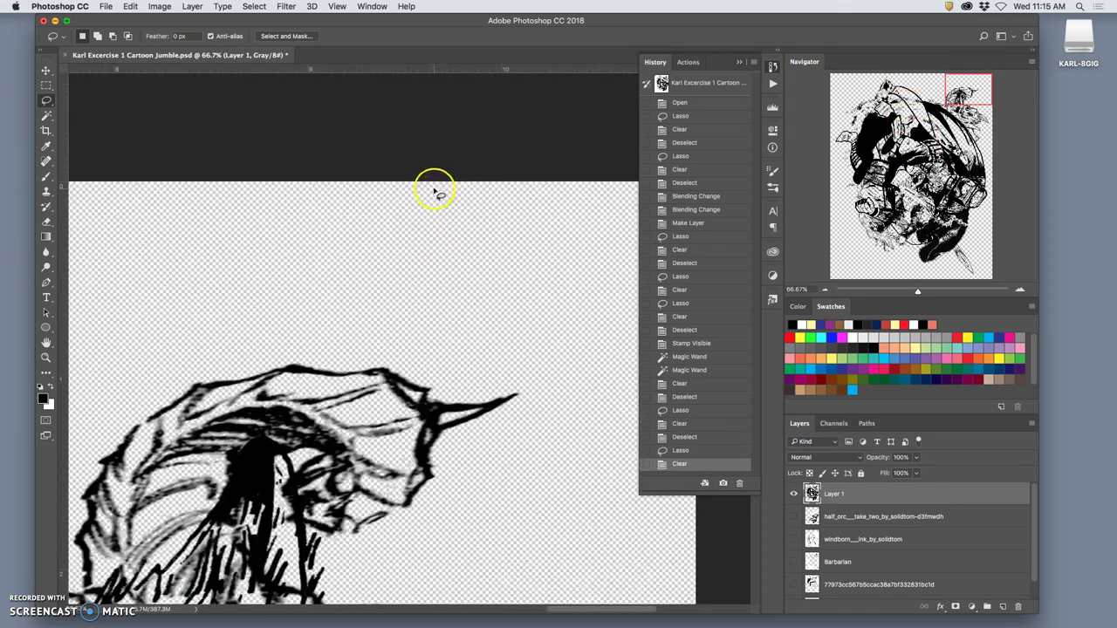
pyautogui.scroll(-5, 431, 187)
pyautogui.scroll(-15, 433, 193)
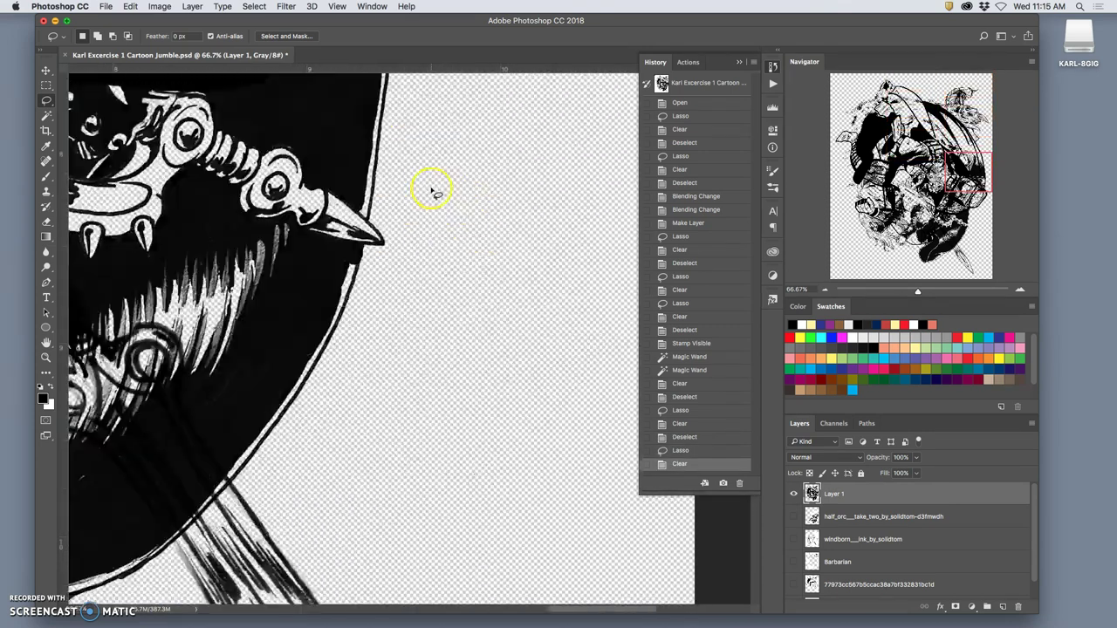
pyautogui.hscroll(-10, 358, 185)
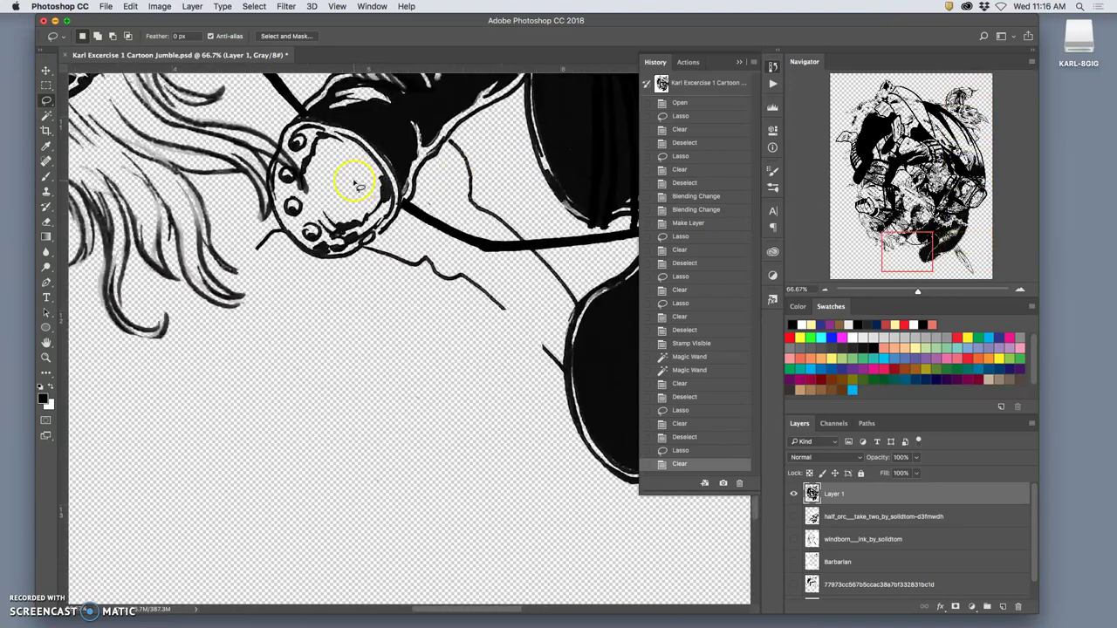
pyautogui.scroll(-4, 358, 187)
pyautogui.scroll(-1, 358, 187)
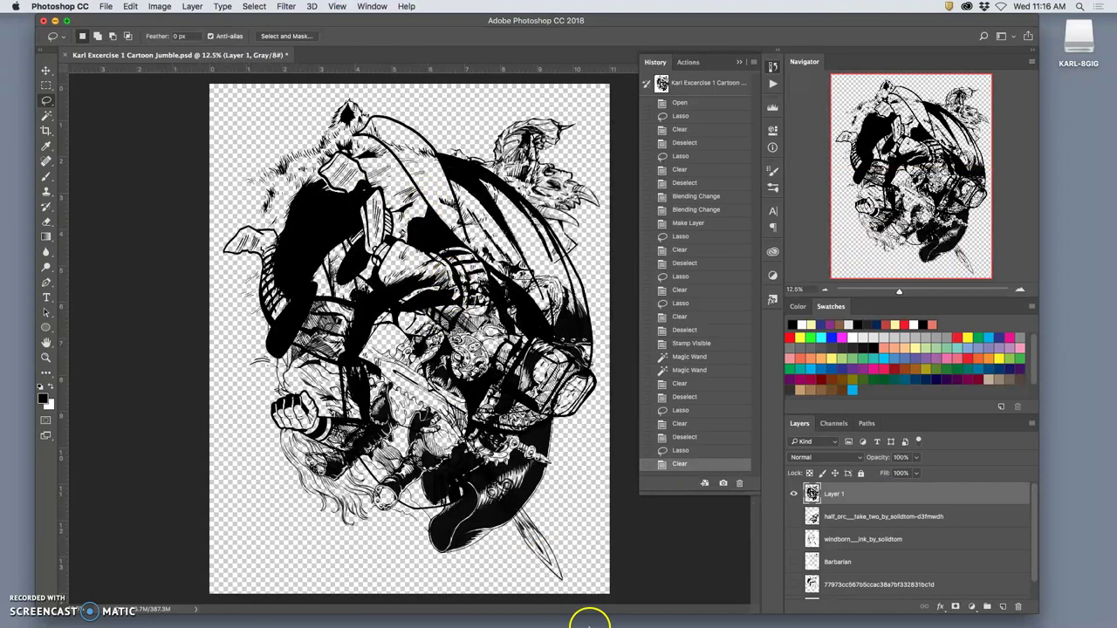
pyautogui.click(793, 494)
pyautogui.click(793, 493)
pyautogui.click(793, 517)
pyautogui.click(793, 539)
pyautogui.click(794, 562)
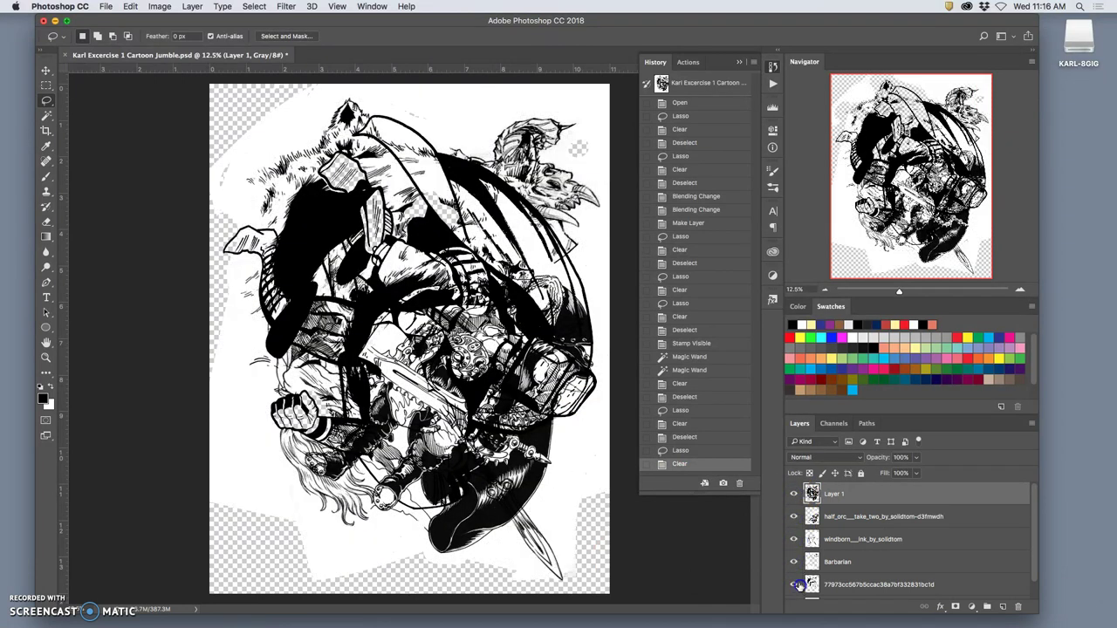
pyautogui.click(793, 517)
pyautogui.click(793, 539)
pyautogui.click(794, 562)
pyautogui.click(794, 584)
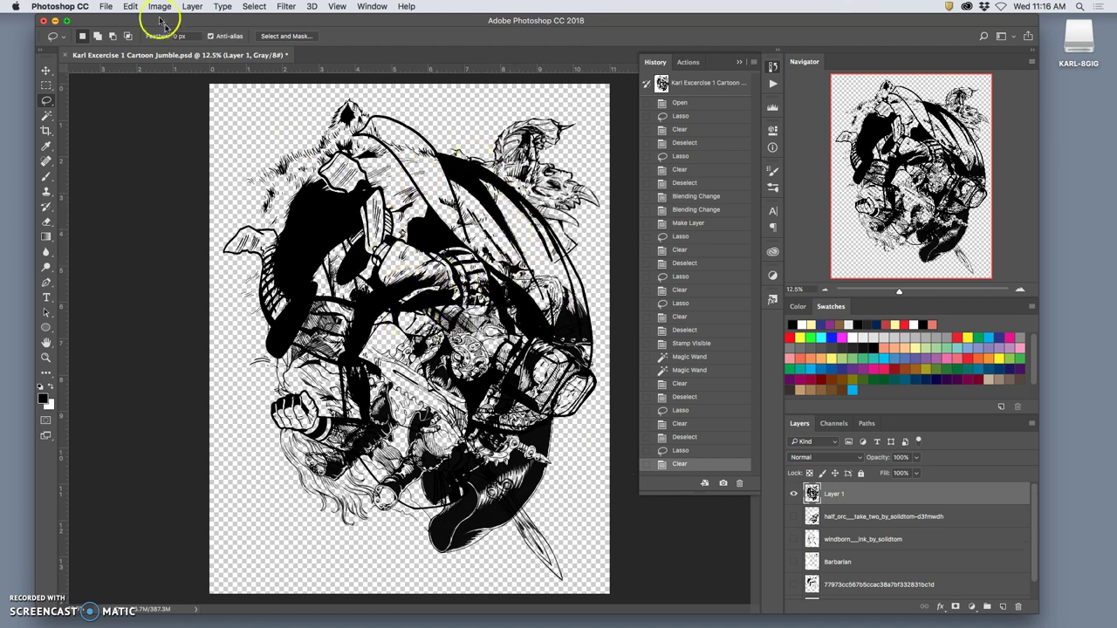
# Save a PNG copy to the Desktop, with its file name ending in 'Cartoon Jumble BW'.
pyautogui.click(105, 7)
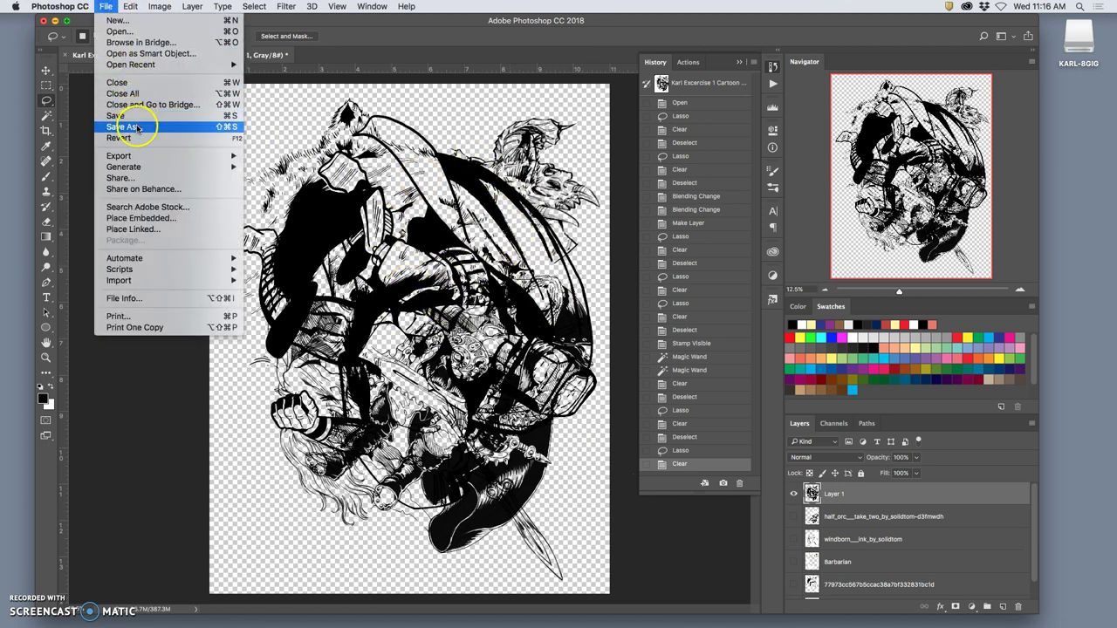
pyautogui.click(137, 126)
pyautogui.moveTo(486, 142); pyautogui.dragTo(598, 142)
pyautogui.click(598, 142)
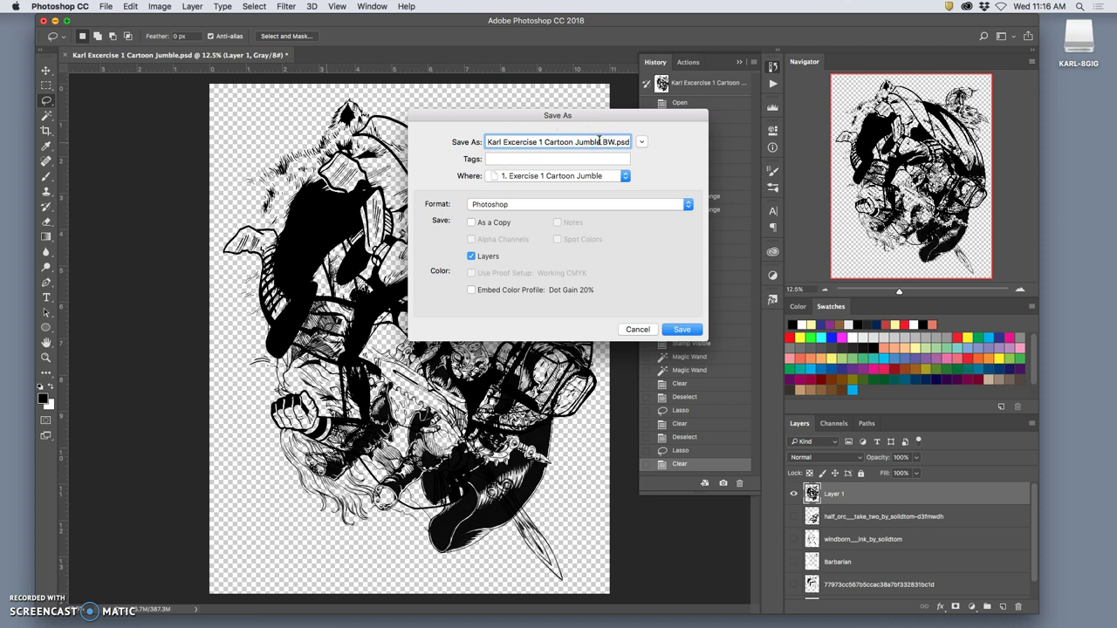
pyautogui.click(559, 206)
pyautogui.click(513, 354)
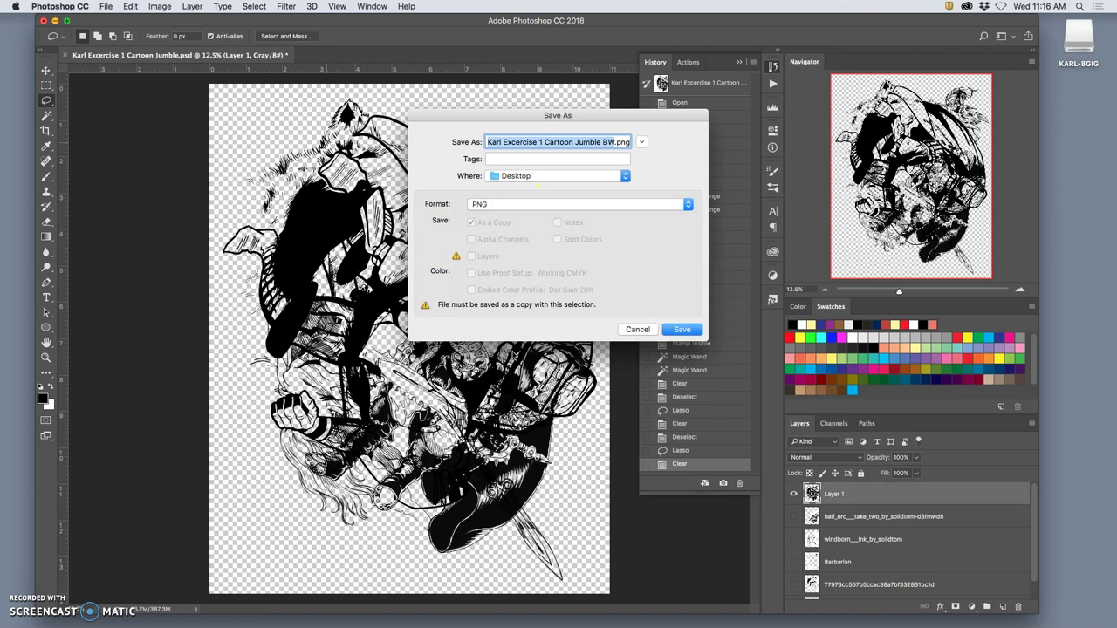
pyautogui.click(674, 330)
pyautogui.click(628, 280)
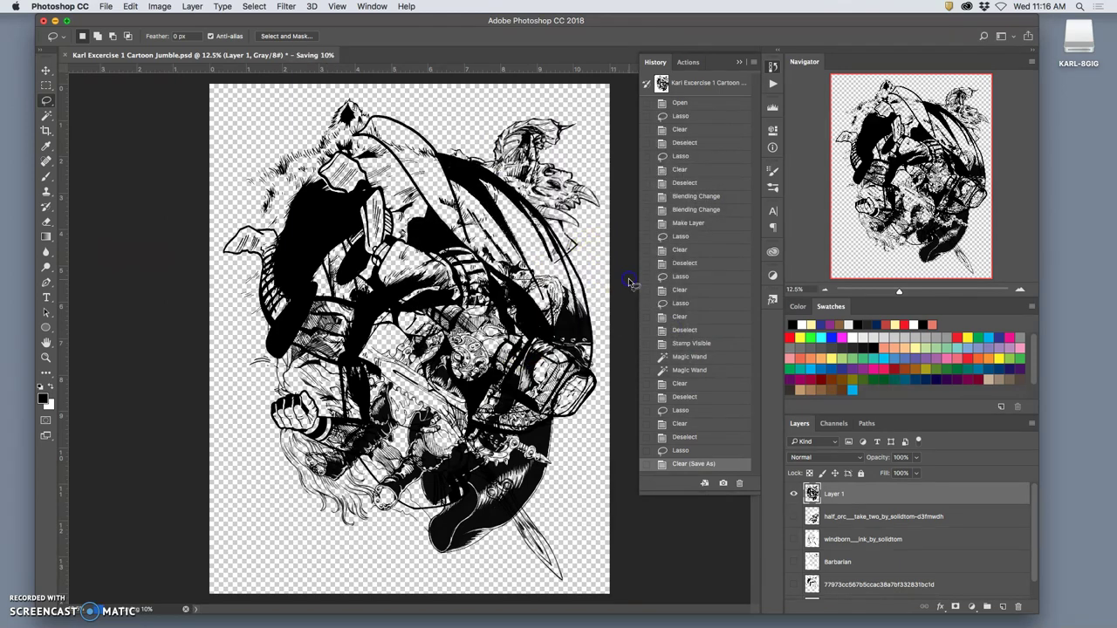
pyautogui.moveTo(861, 26); pyautogui.dragTo(807, 36)
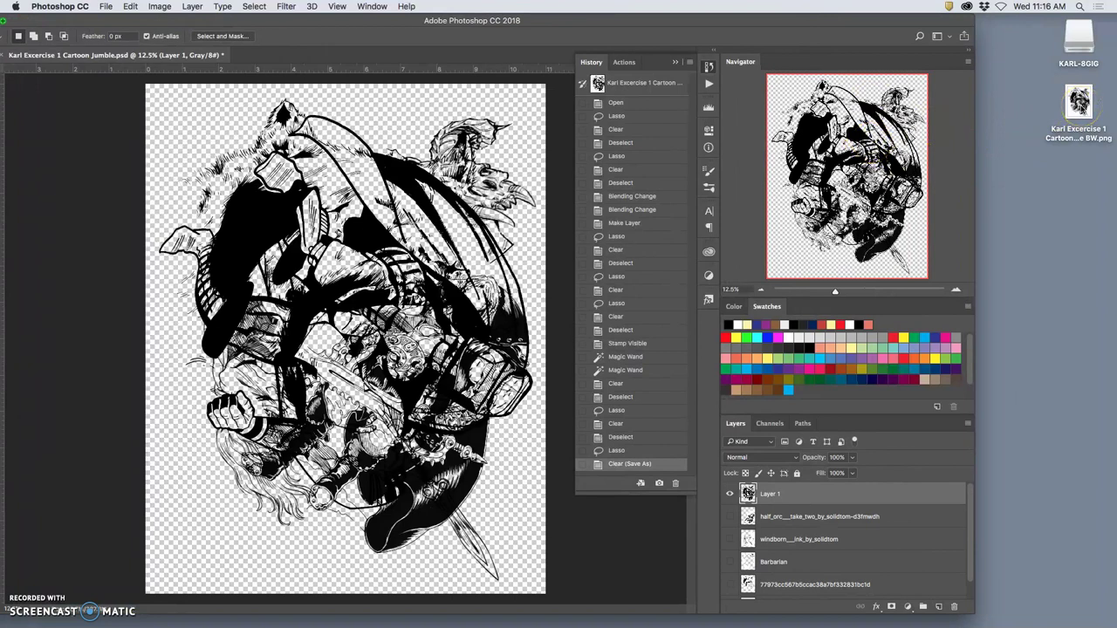
pyautogui.doubleClick(1078, 102)
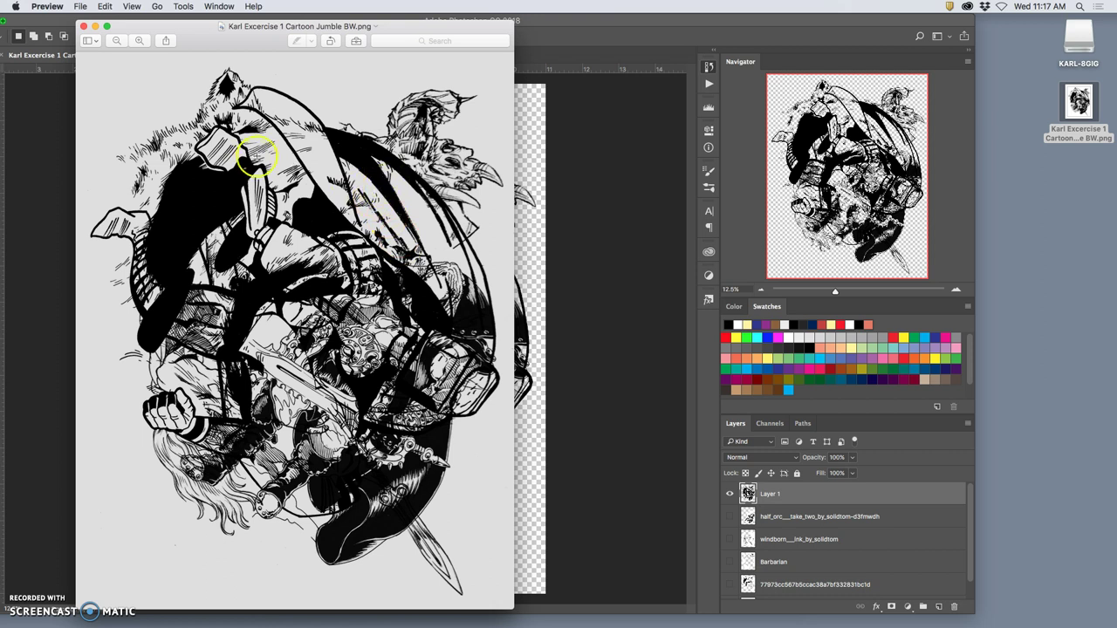
pyautogui.click(84, 26)
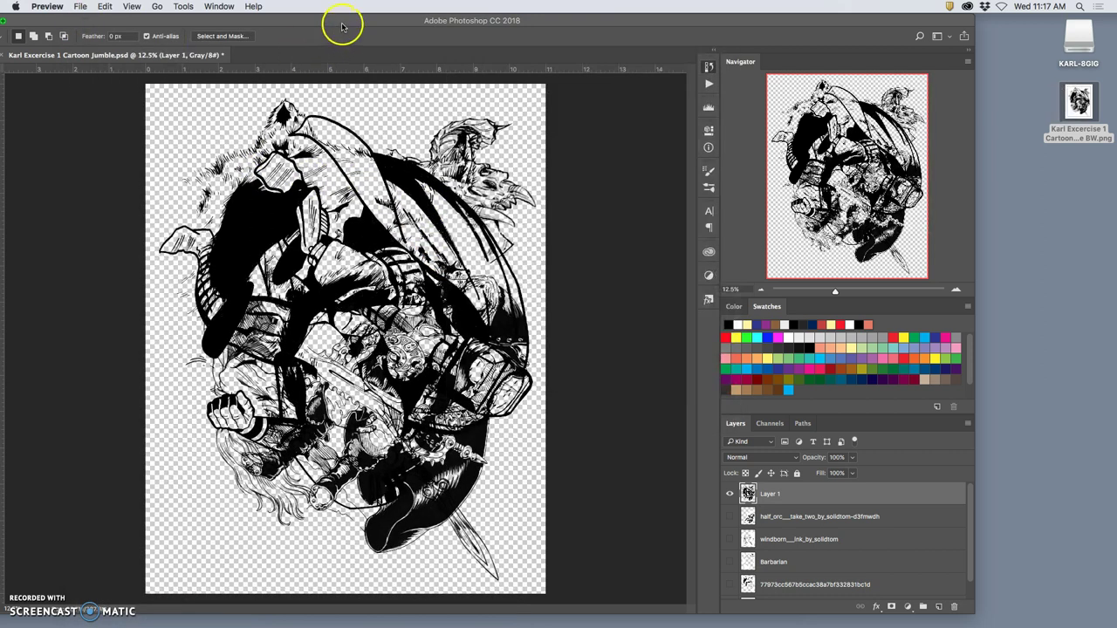
pyautogui.click(374, 19)
pyautogui.moveTo(373, 19); pyautogui.dragTo(416, 20)
pyautogui.moveTo(454, 621)
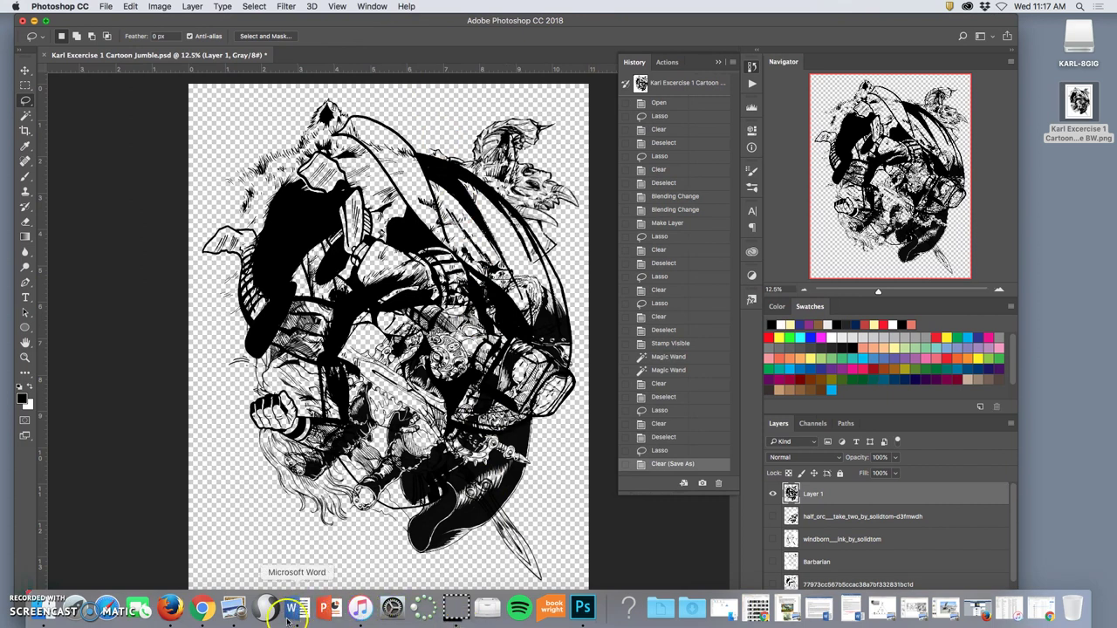
# In Chrome, open Photobucket in a new tab and log out of the account.
pyautogui.click(201, 611)
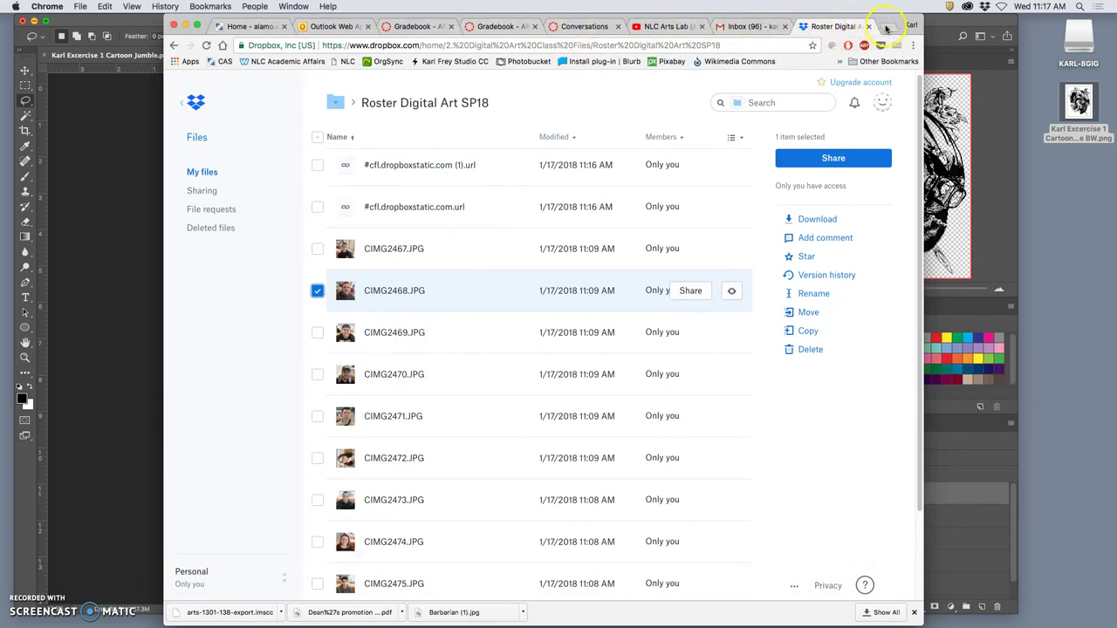
pyautogui.click(886, 29)
pyautogui.click(528, 61)
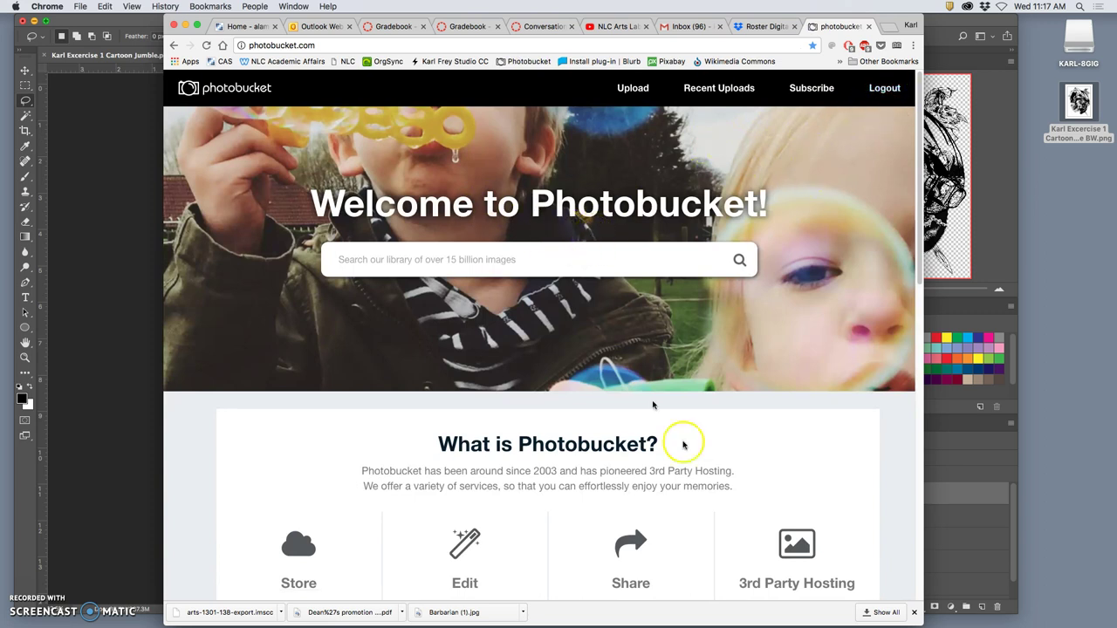
pyautogui.moveTo(918, 617); pyautogui.dragTo(997, 613)
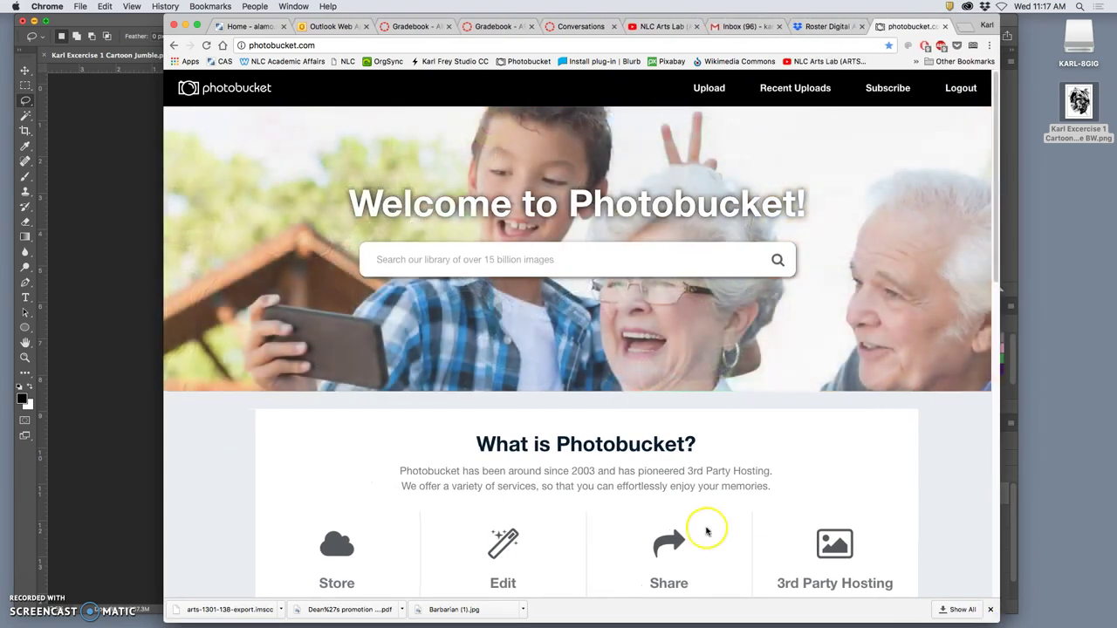
pyautogui.scroll(-10, 707, 531)
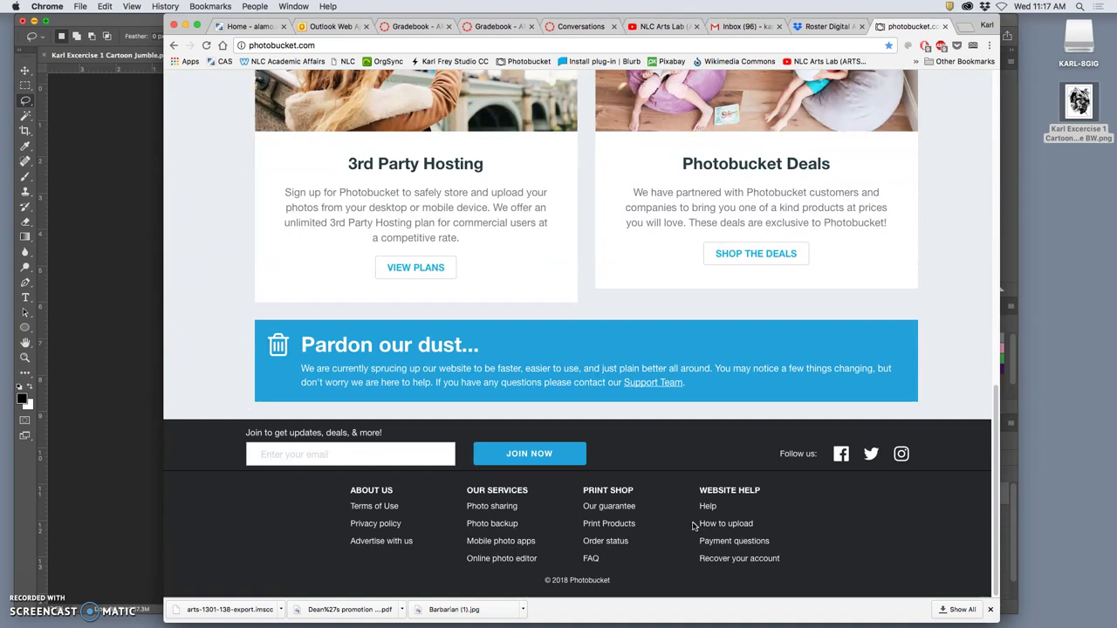
pyautogui.scroll(10, 693, 497)
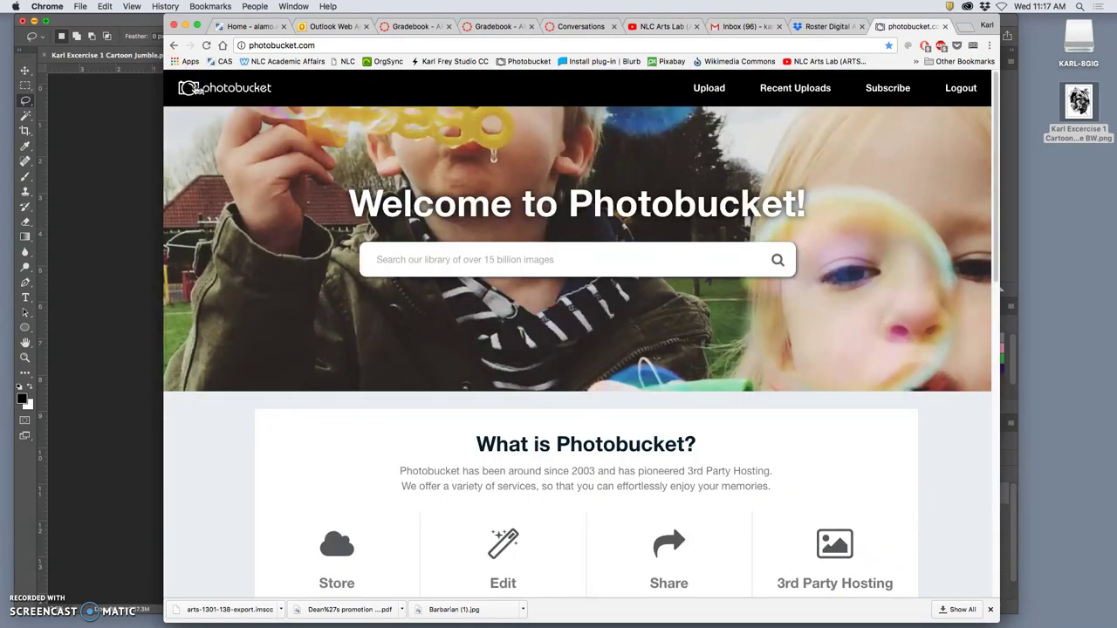
pyautogui.scroll(-10, 815, 167)
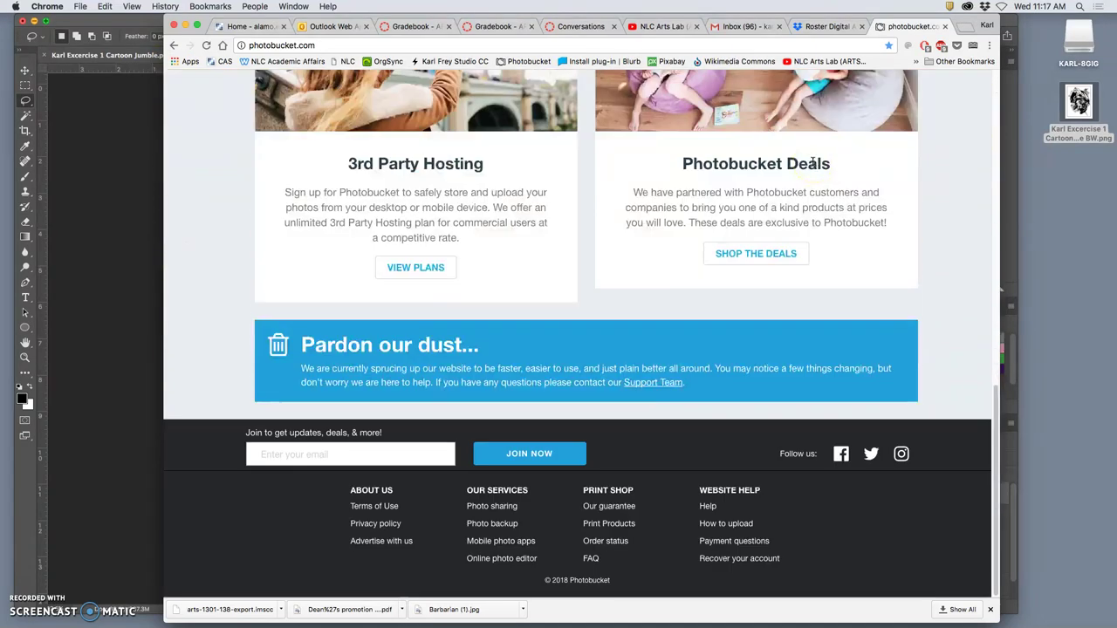
pyautogui.scroll(10, 812, 163)
pyautogui.click(959, 88)
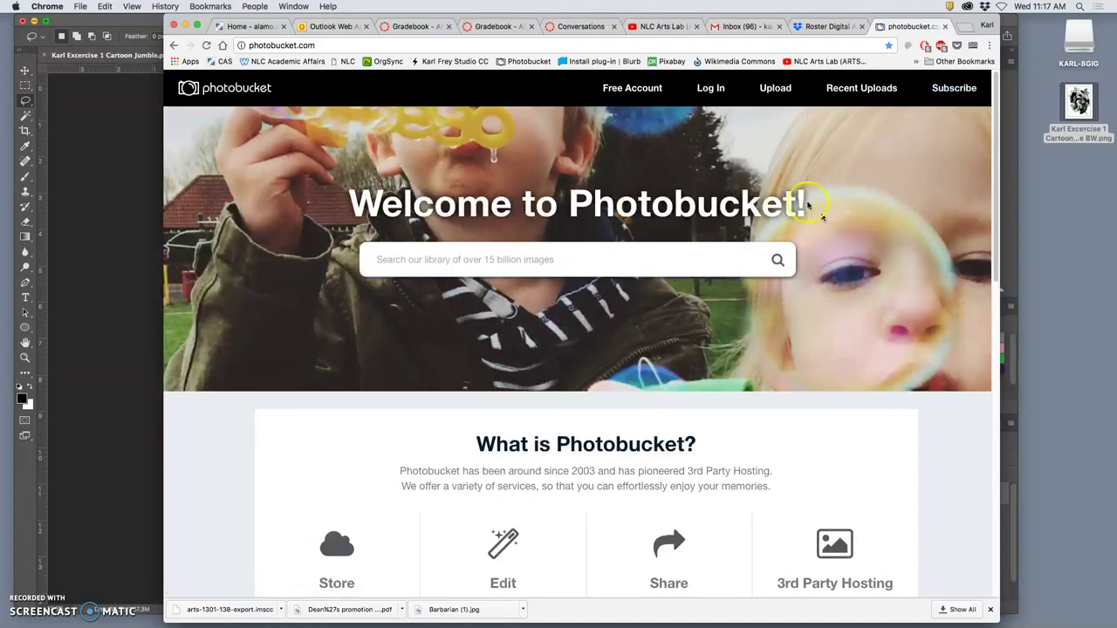
# Submit the account e-mail and password on Photobucket's login page, then return to Photoshop.
pyautogui.click(705, 88)
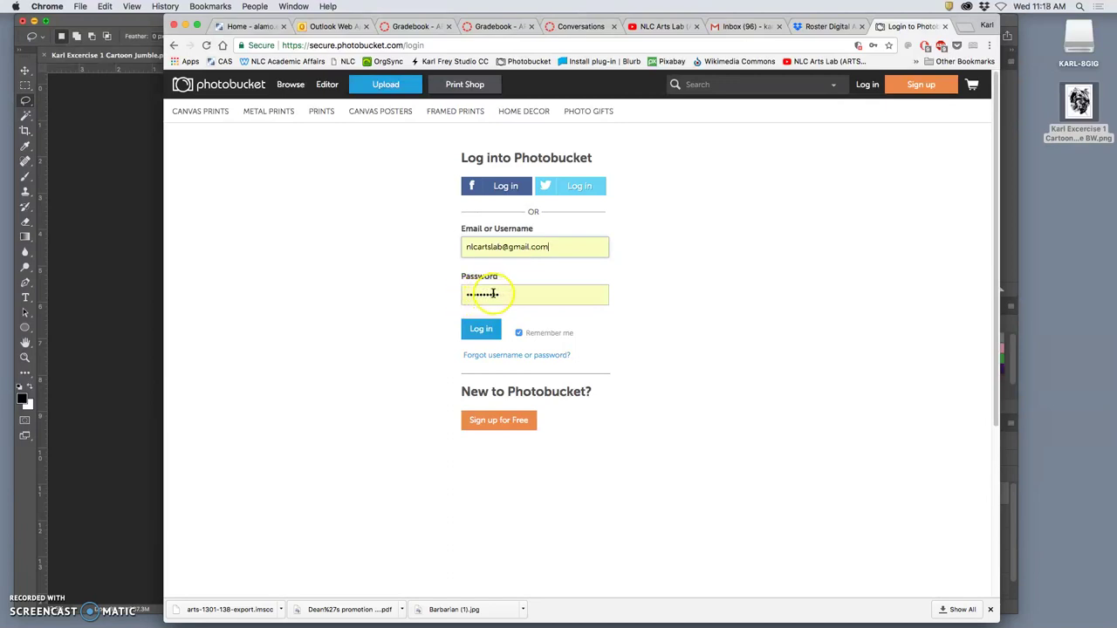
pyautogui.click(499, 333)
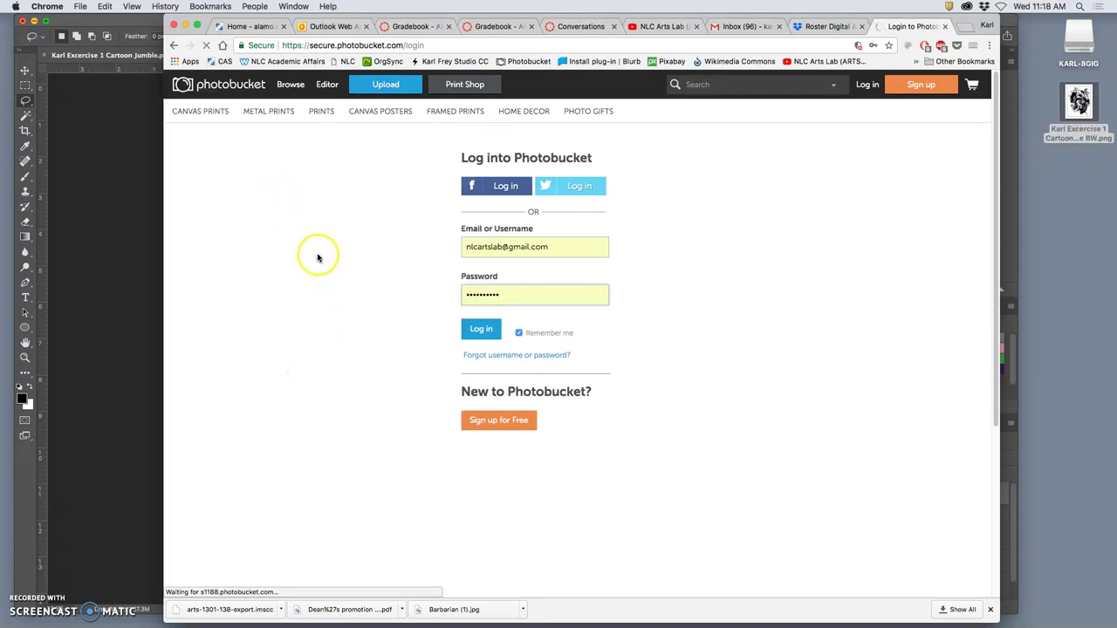
pyautogui.scroll(-1, 317, 255)
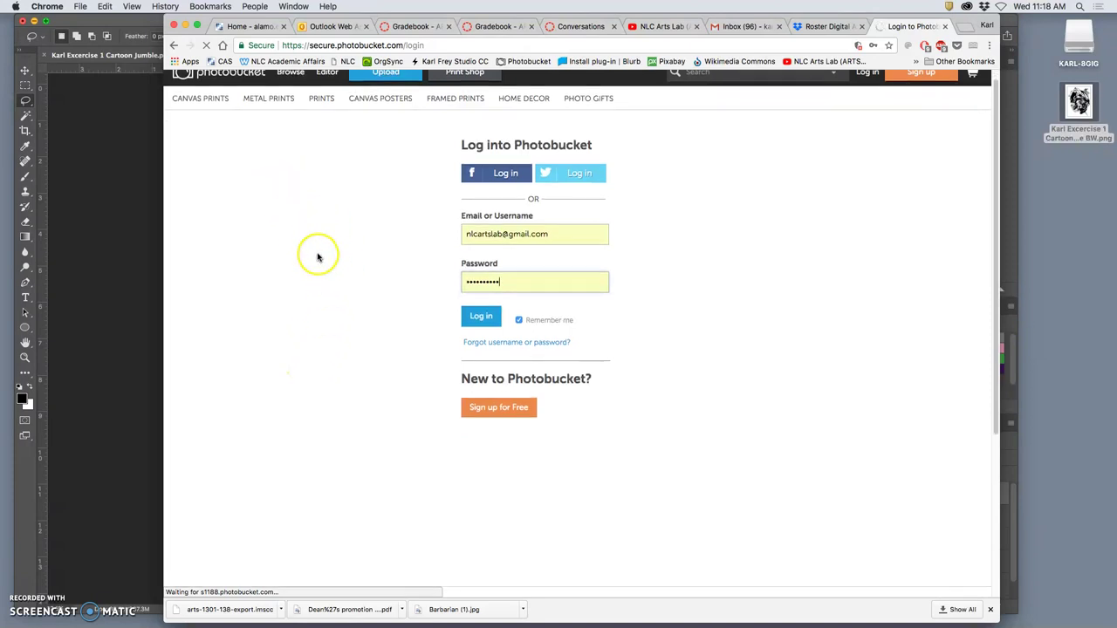
pyautogui.click(469, 318)
pyautogui.scroll(1, 360, 300)
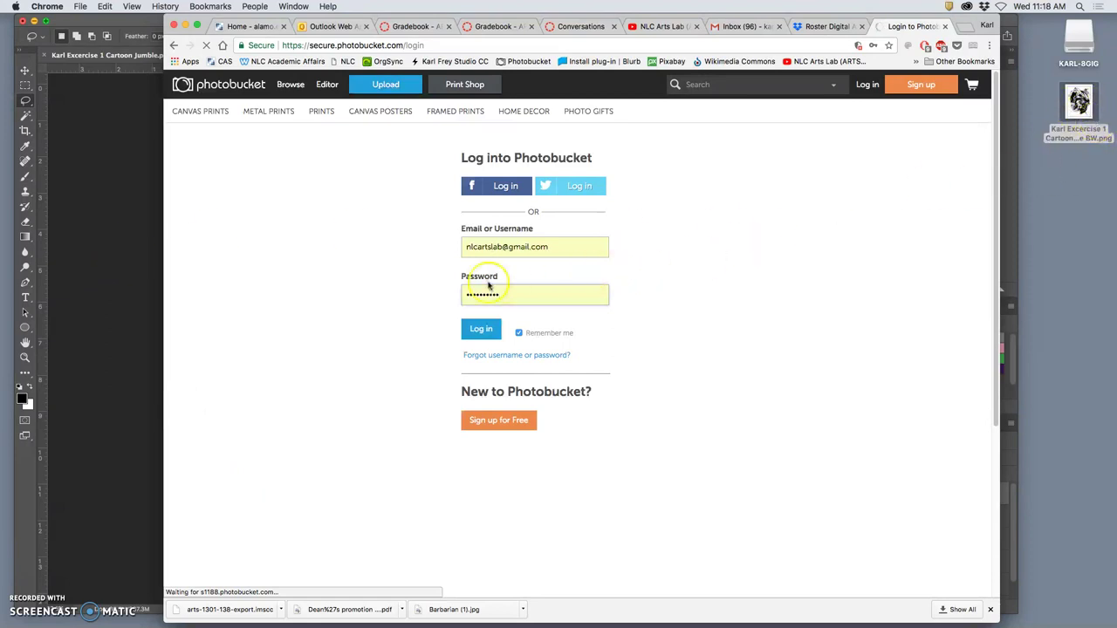
pyautogui.click(109, 273)
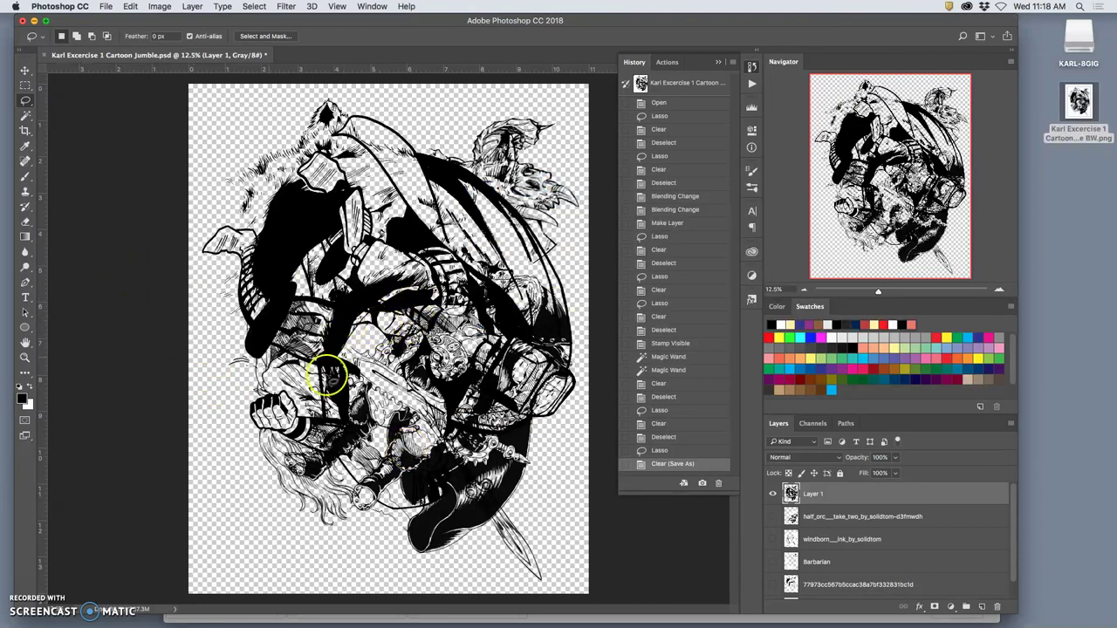
# Give Layer 1 a red Color Overlay effect in Normal blend mode.
pyautogui.doubleClick(843, 497)
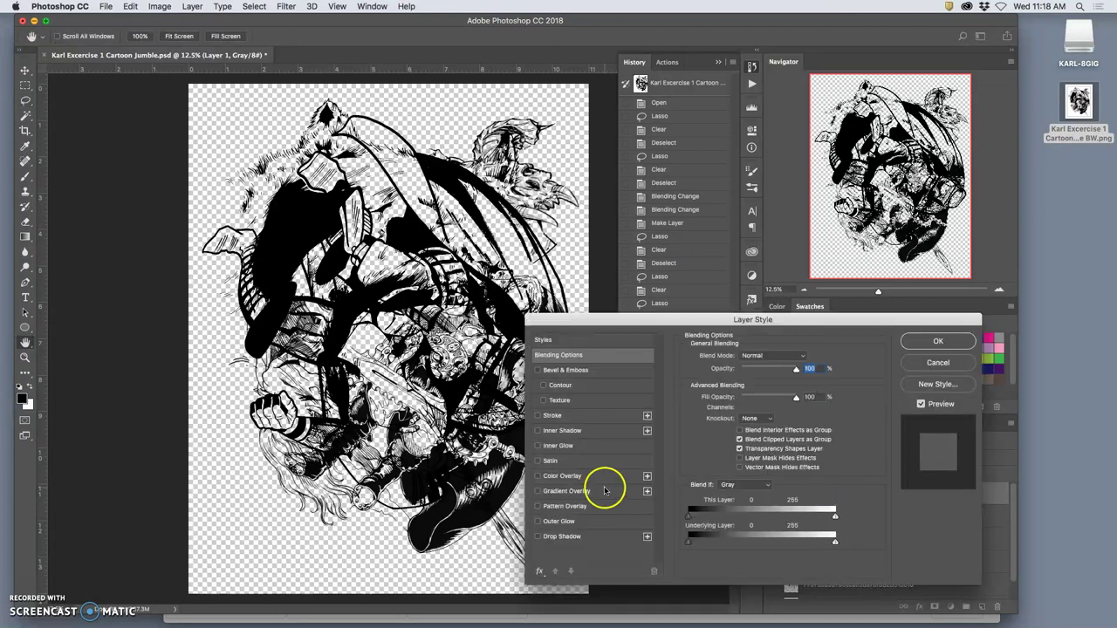
pyautogui.click(538, 477)
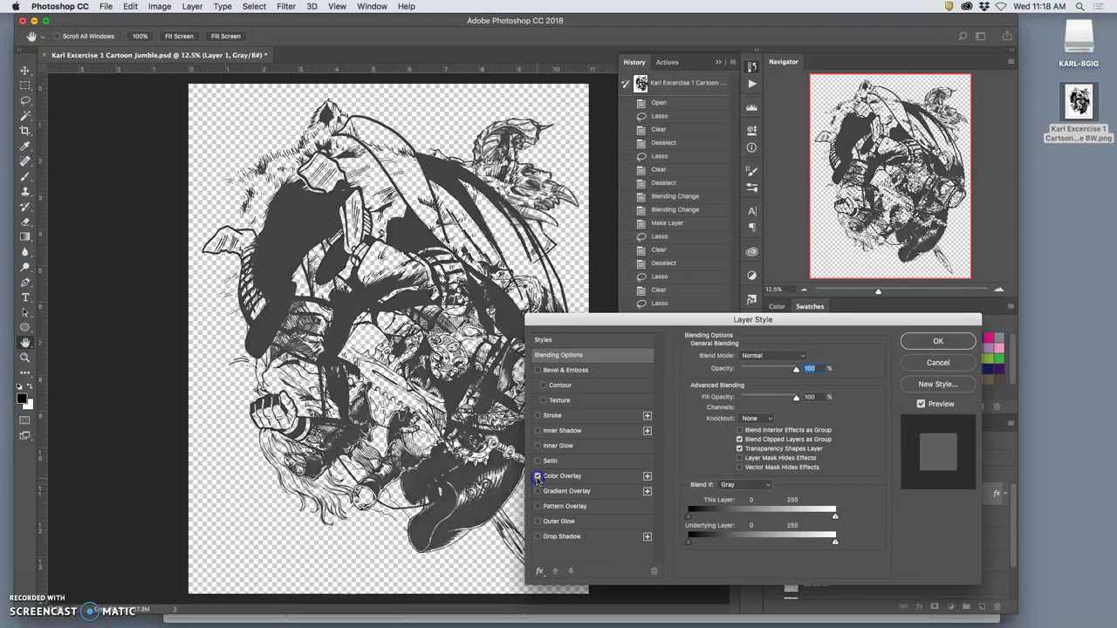
pyautogui.click(583, 477)
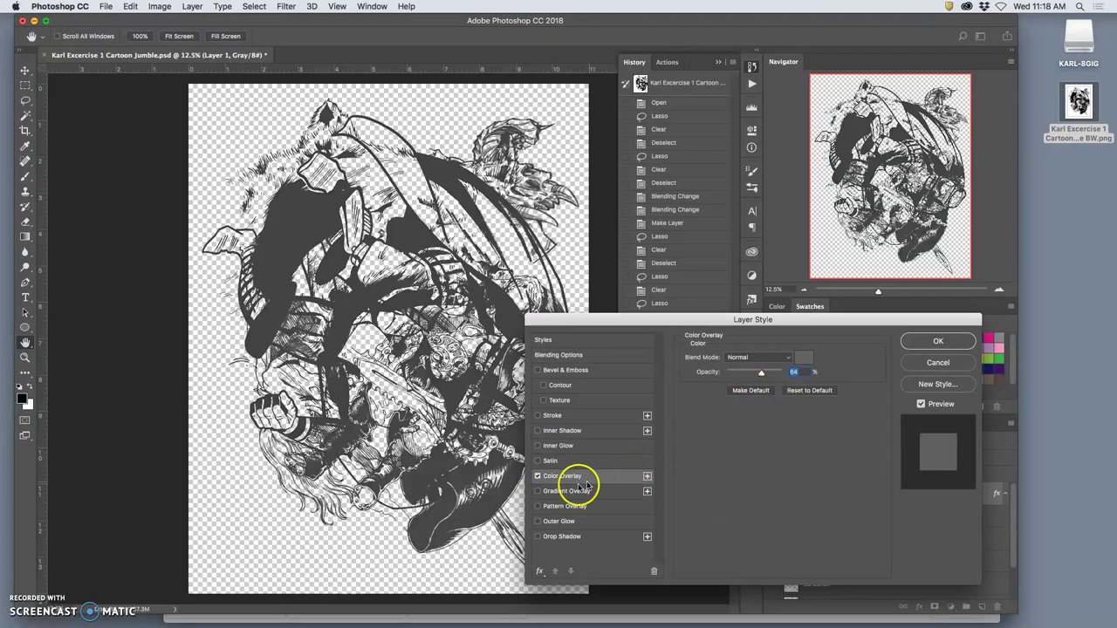
pyautogui.click(804, 359)
pyautogui.click(756, 298)
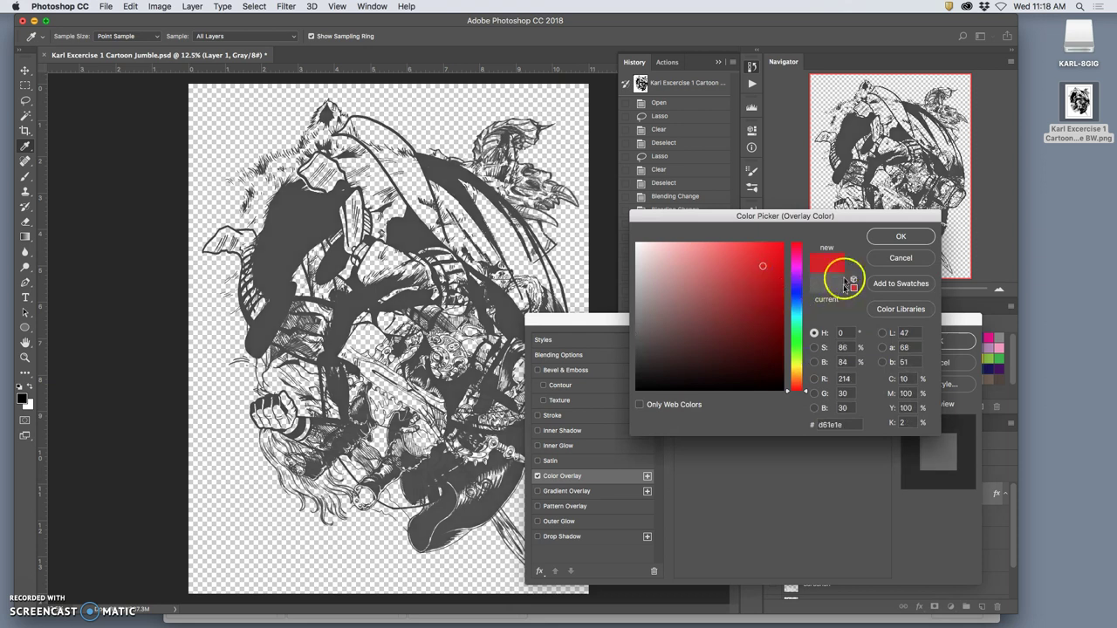
pyautogui.click(899, 236)
pyautogui.moveTo(761, 372); pyautogui.dragTo(784, 372)
pyautogui.click(782, 363)
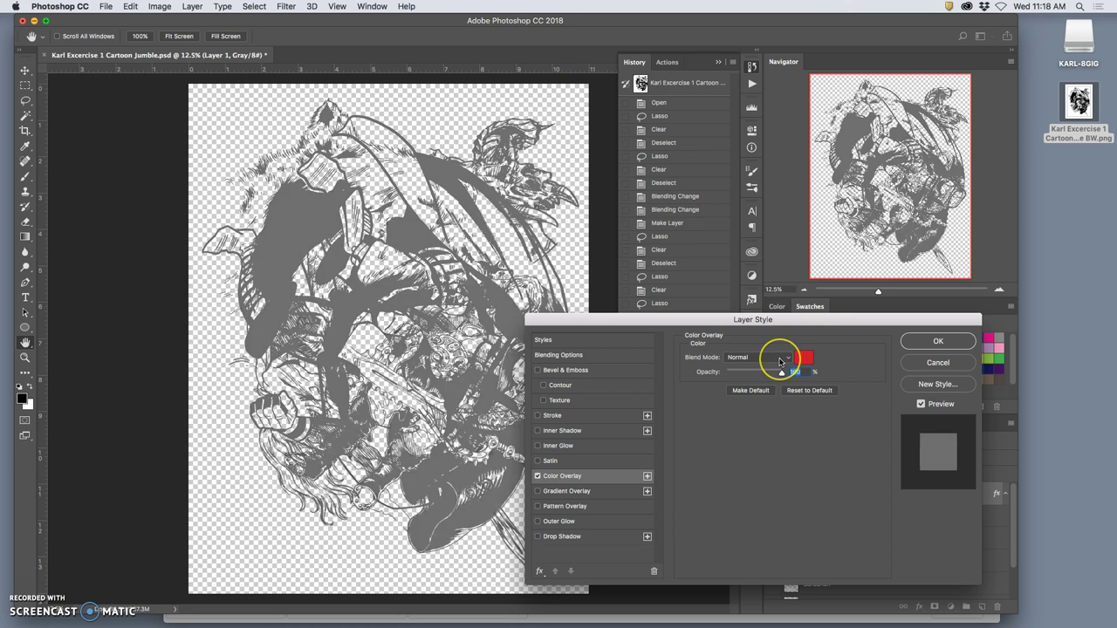
pyautogui.click(780, 359)
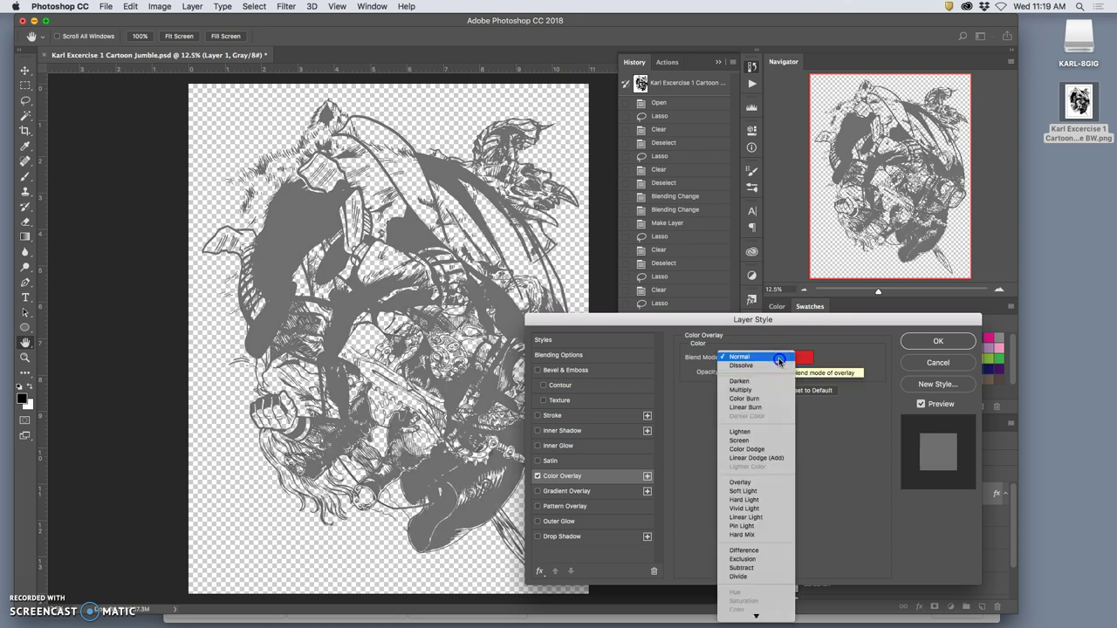
pyautogui.click(779, 360)
pyautogui.click(935, 342)
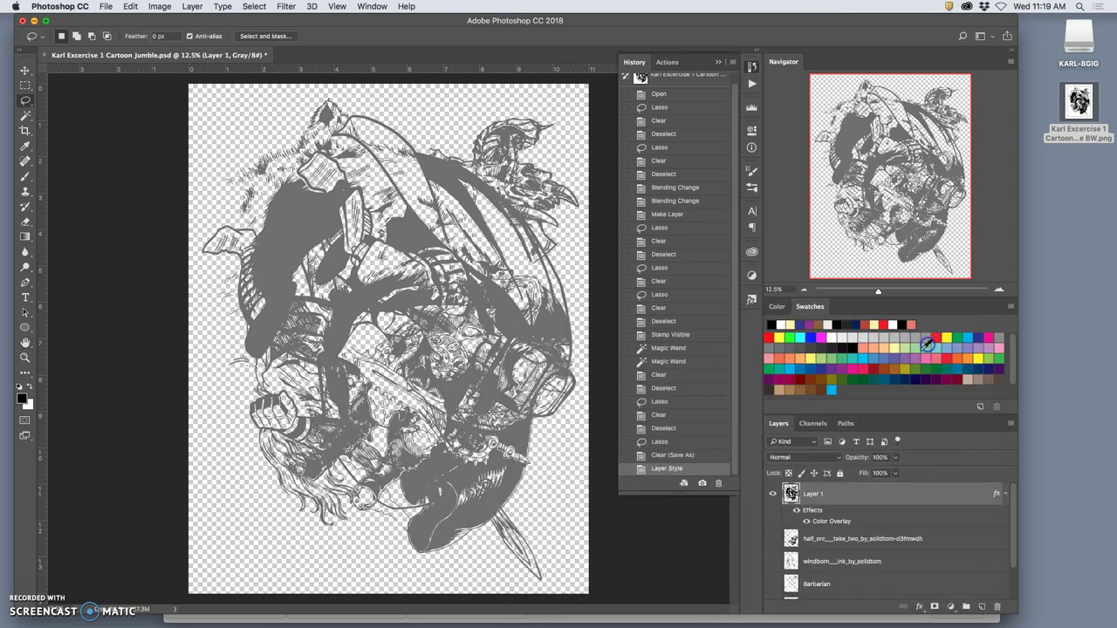
pyautogui.moveTo(397, 377)
pyautogui.mouseDown()
pyautogui.moveTo(450, 321)
pyautogui.moveTo(451, 275)
pyautogui.moveTo(424, 272)
pyautogui.moveTo(479, 282)
pyautogui.moveTo(460, 301)
pyautogui.mouseUp()
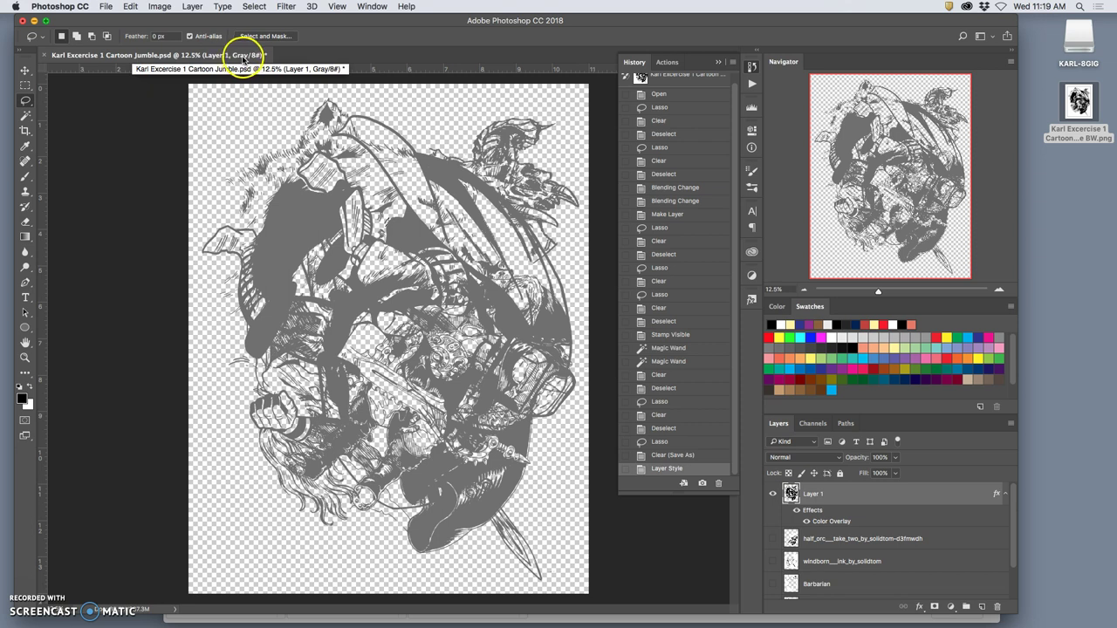
# Convert the image to RGB Color without merging layers, and reopen the Color Overlay settings.
pyautogui.click(154, 9)
pyautogui.moveTo(166, 20)
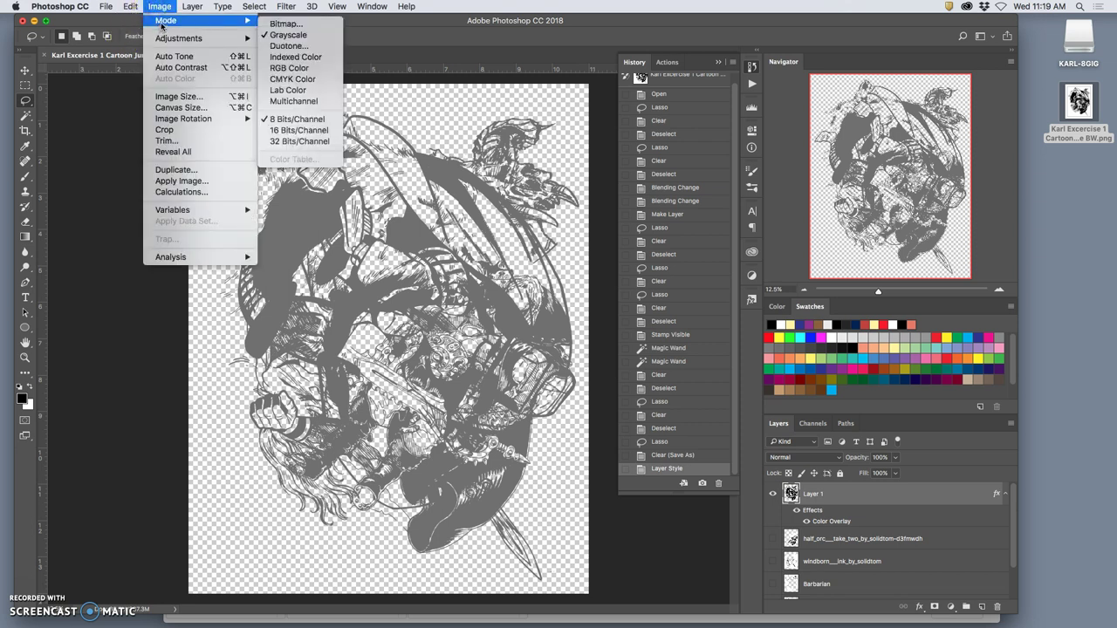
pyautogui.click(285, 70)
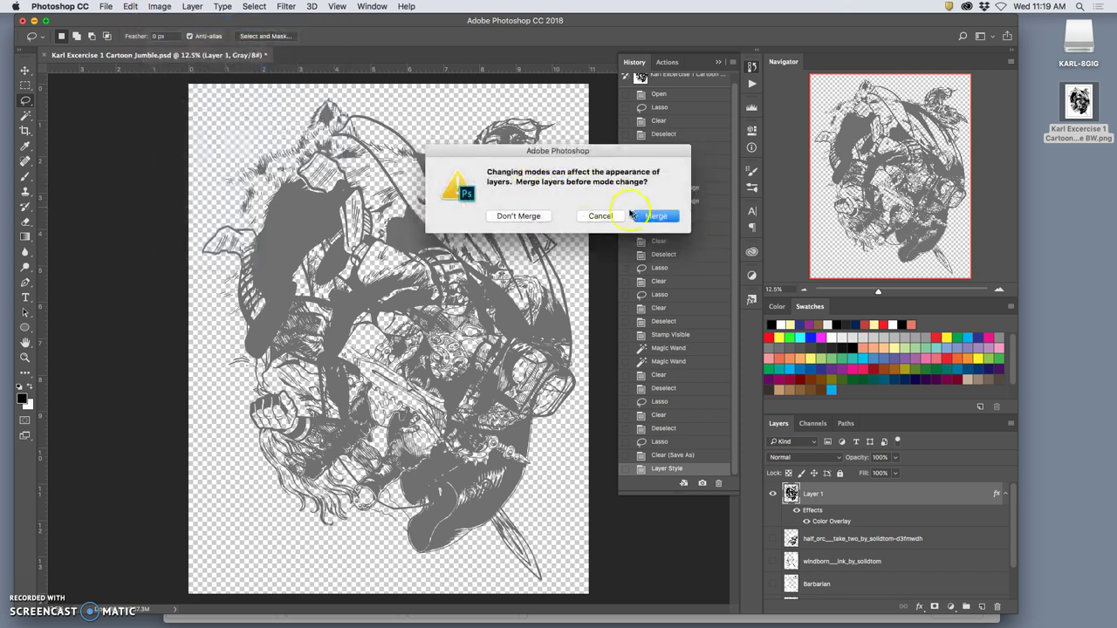
pyautogui.click(529, 217)
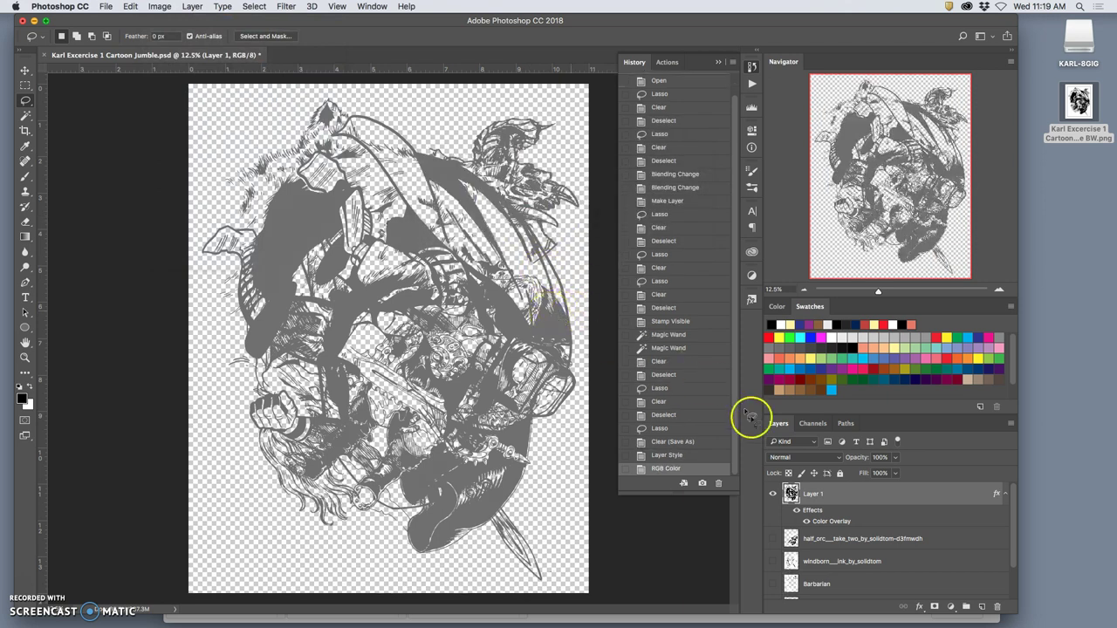
pyautogui.doubleClick(824, 521)
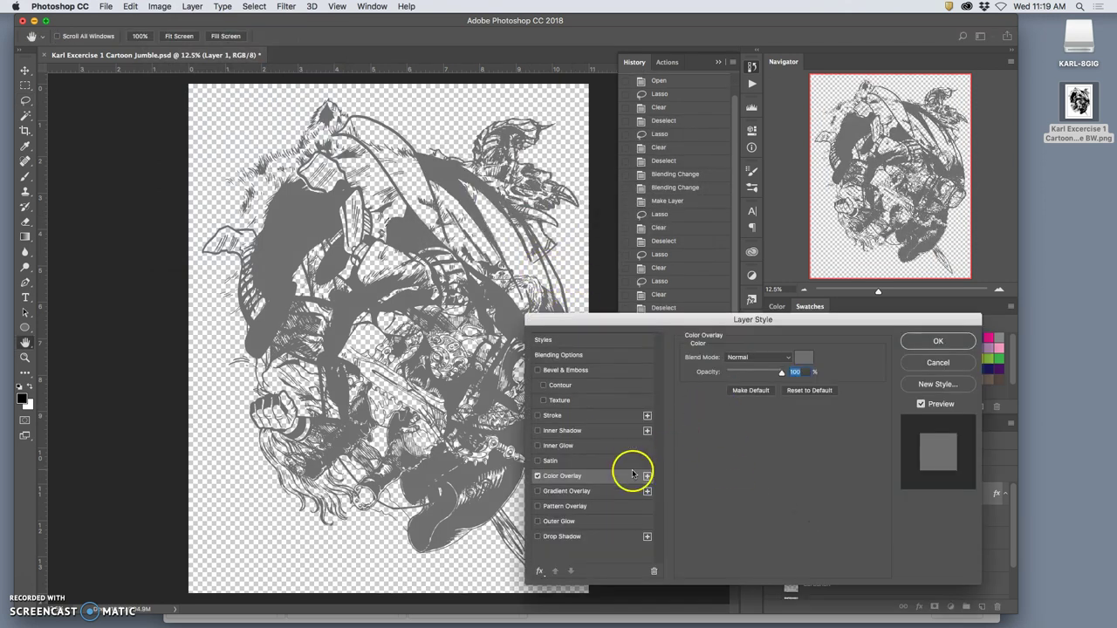
# Change the overlay colour to bright red and lower its opacity to about 28%.
pyautogui.click(804, 366)
pyautogui.click(769, 267)
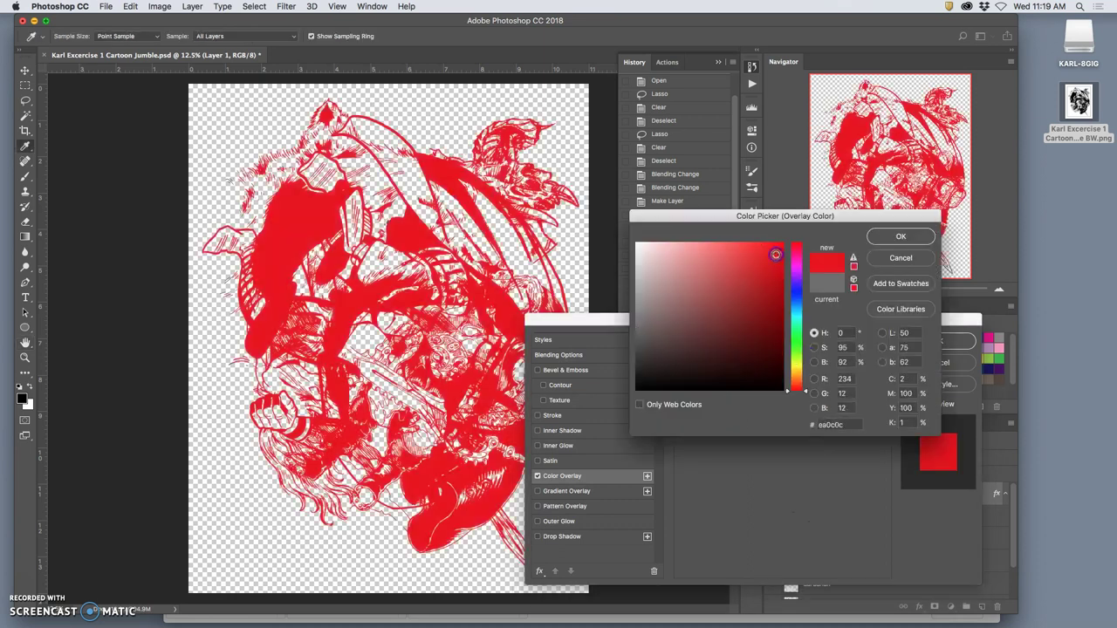
pyautogui.click(894, 237)
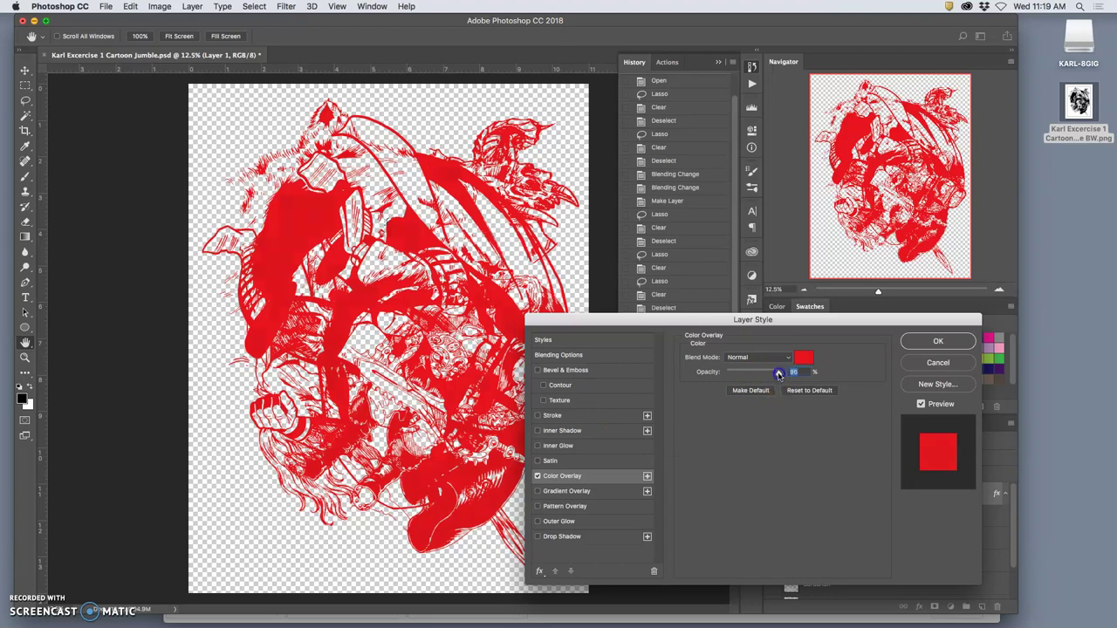
pyautogui.moveTo(777, 374); pyautogui.dragTo(741, 371)
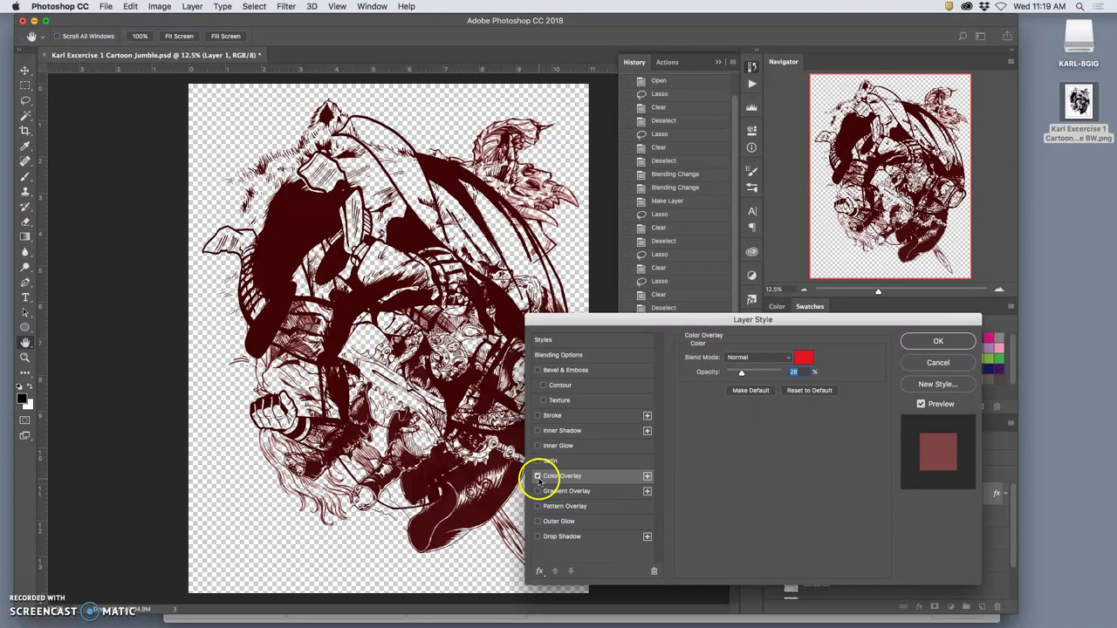
# Replace the Color Overlay with a Blue, Red, Yellow Gradient Overlay, red stop at 61%.
pyautogui.click(537, 476)
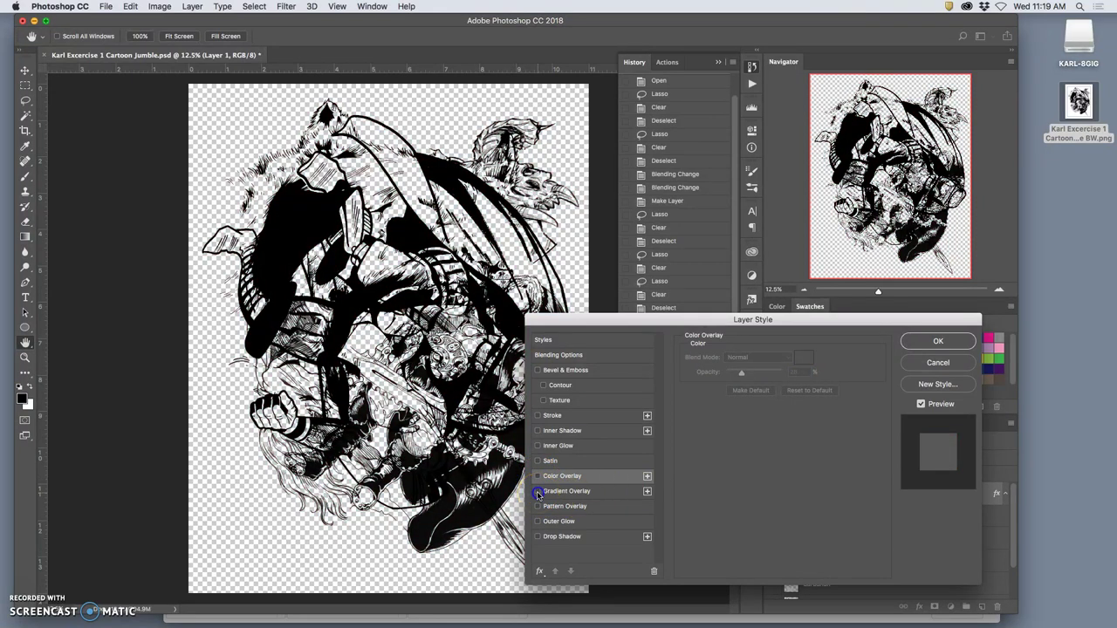
pyautogui.click(594, 493)
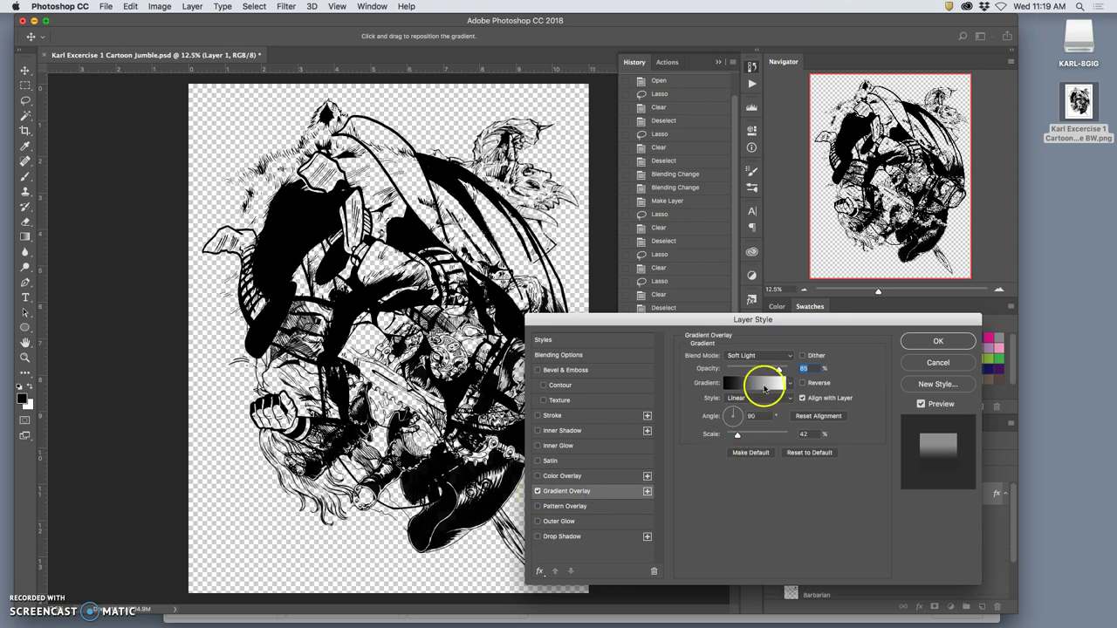
pyautogui.click(754, 385)
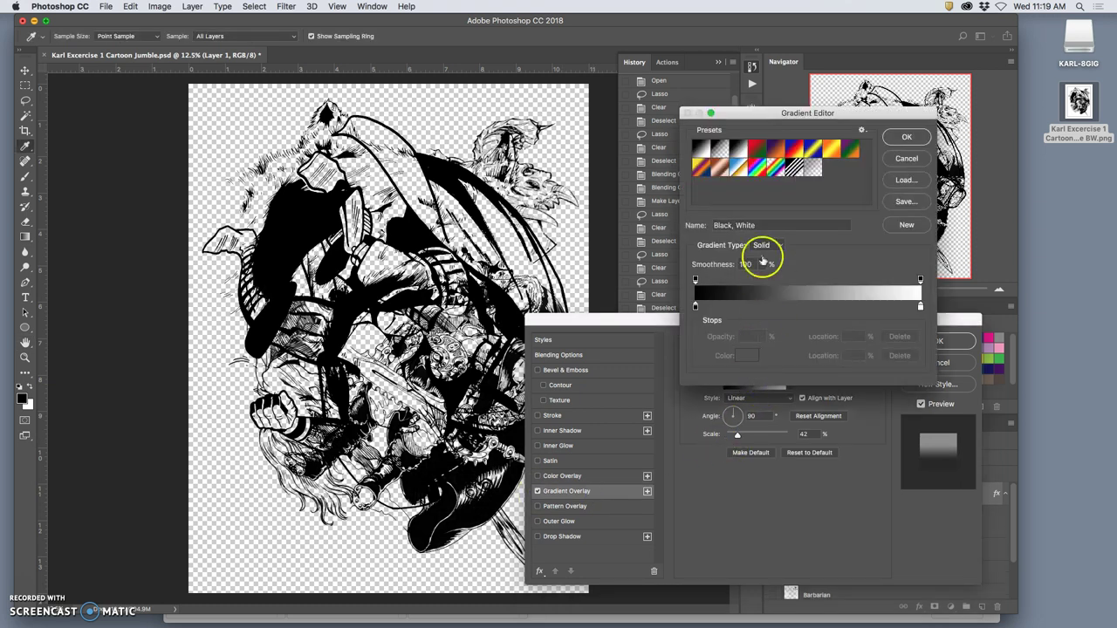
pyautogui.click(793, 150)
pyautogui.moveTo(808, 306); pyautogui.dragTo(836, 305)
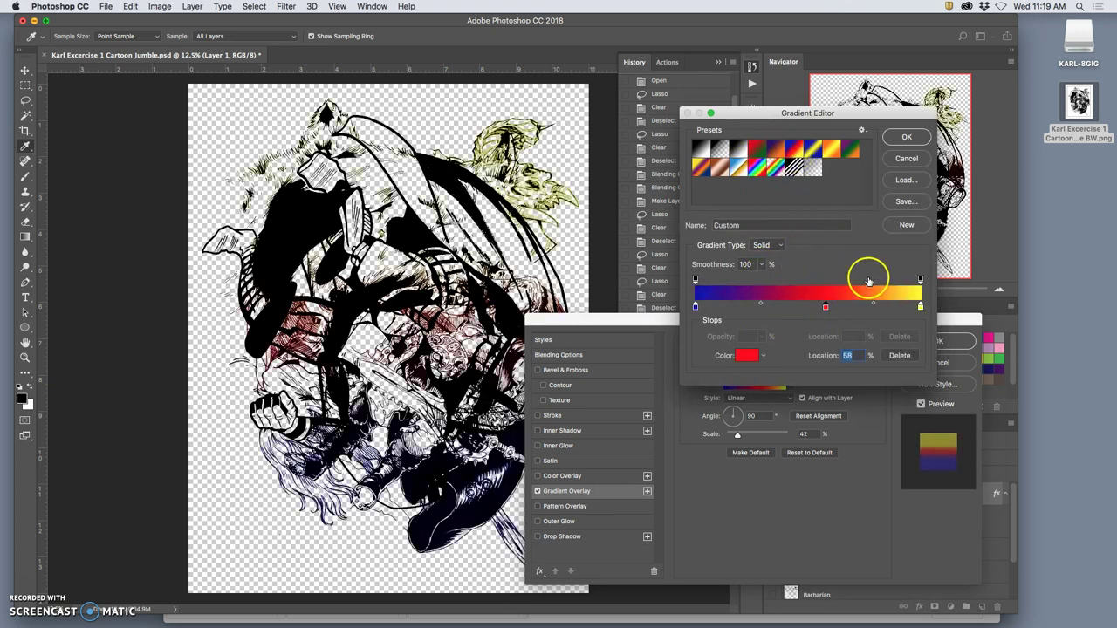
pyautogui.click(907, 137)
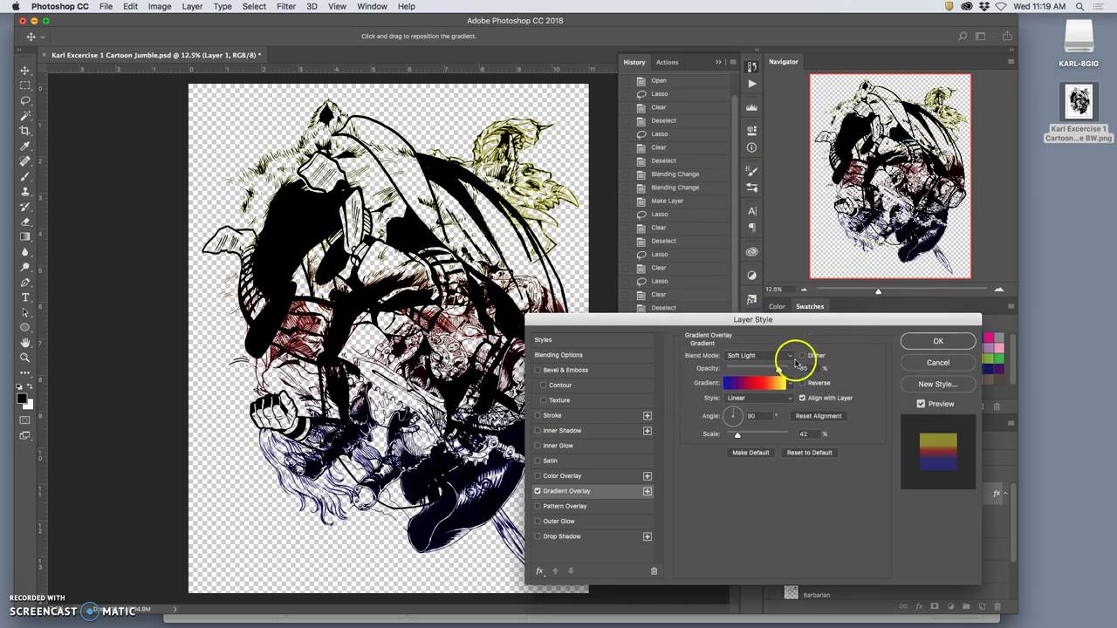
# Set the gradient overlay to Normal blend, 62% opacity and a 152° angle.
pyautogui.click(772, 356)
pyautogui.click(747, 220)
pyautogui.moveTo(779, 369)
pyautogui.mouseDown()
pyautogui.moveTo(802, 374)
pyautogui.moveTo(765, 369)
pyautogui.mouseUp()
pyautogui.moveTo(733, 416); pyautogui.dragTo(752, 385)
# Add a black gradient stop at 27% and move the red stop to 71%.
pyautogui.click(755, 382)
pyautogui.click(778, 308)
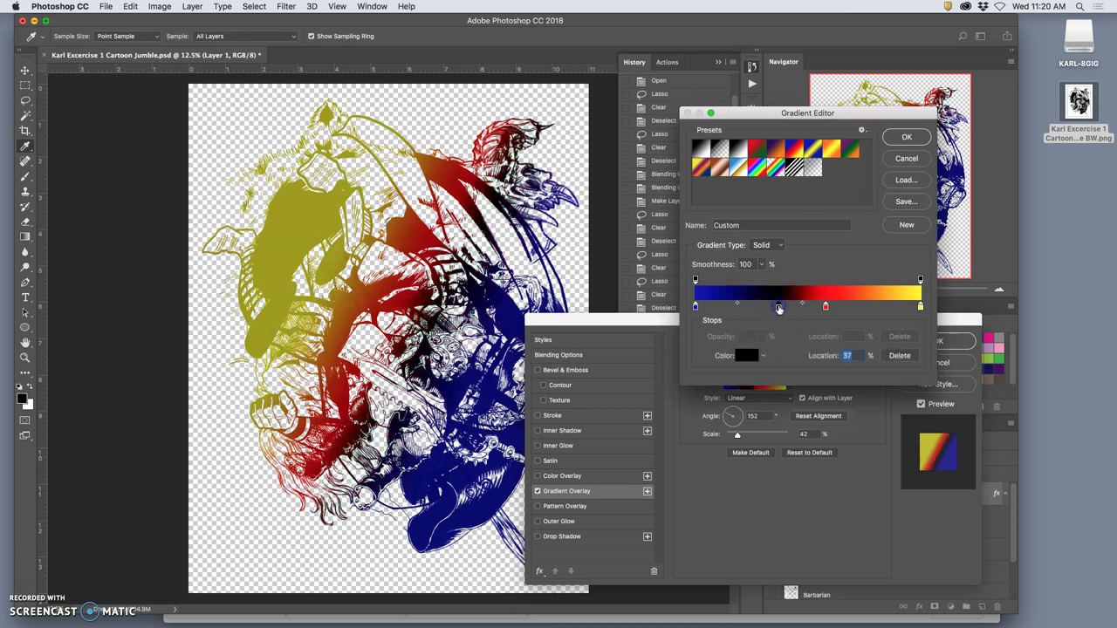
pyautogui.moveTo(779, 309); pyautogui.dragTo(757, 309)
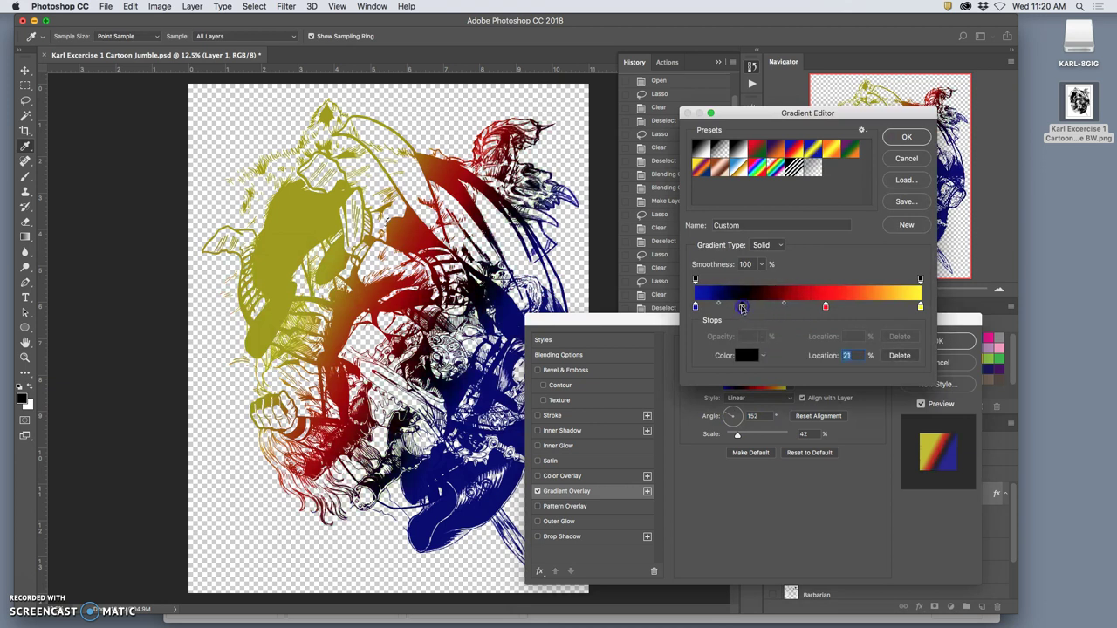
pyautogui.moveTo(825, 308); pyautogui.dragTo(855, 307)
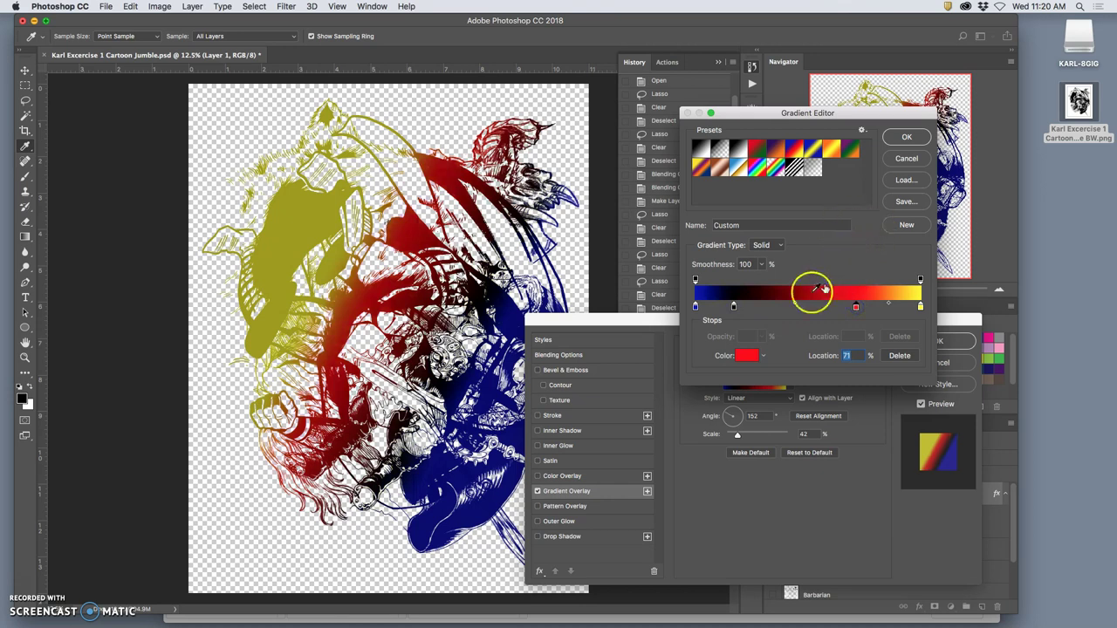
# Accept the edited gradient and set the Gradient Overlay blend mode to Dissolve, trying Lighten first.
pyautogui.click(906, 136)
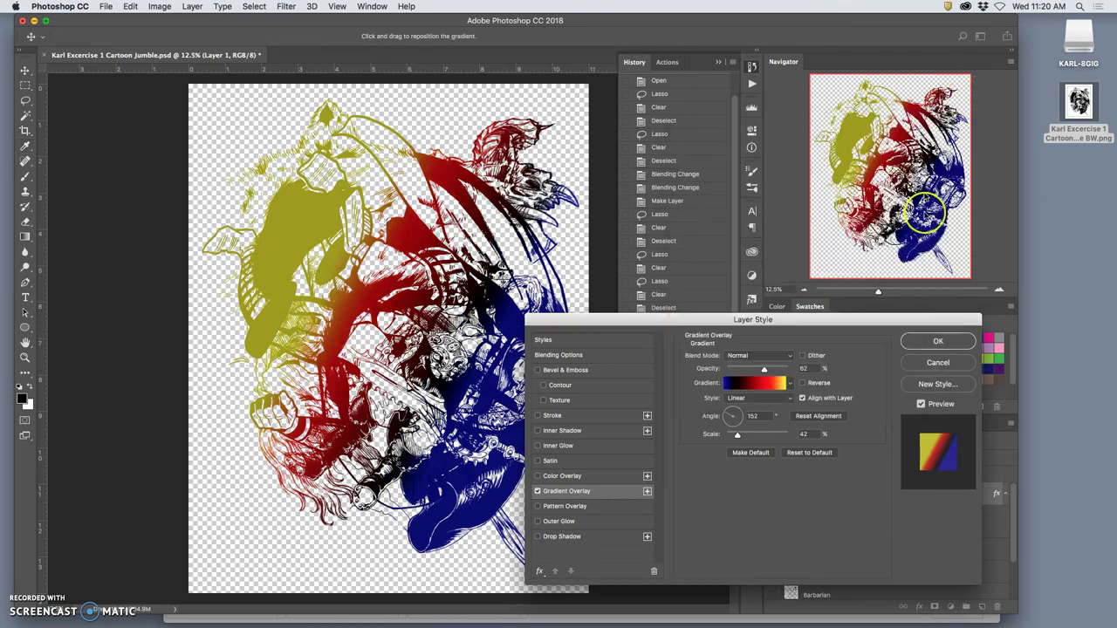
pyautogui.click(792, 356)
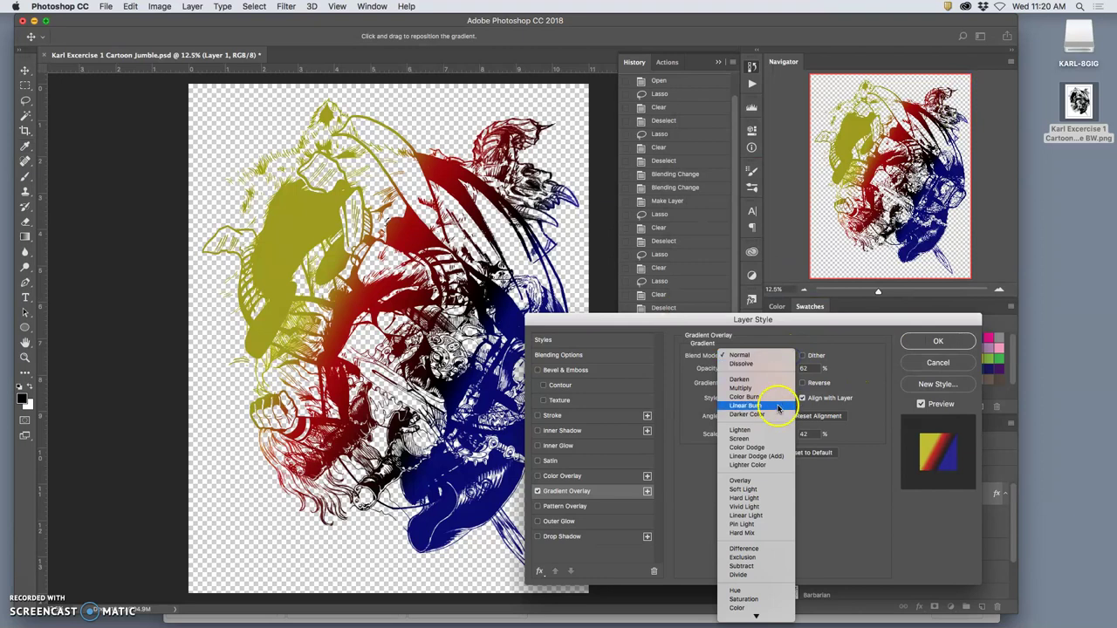
pyautogui.click(762, 433)
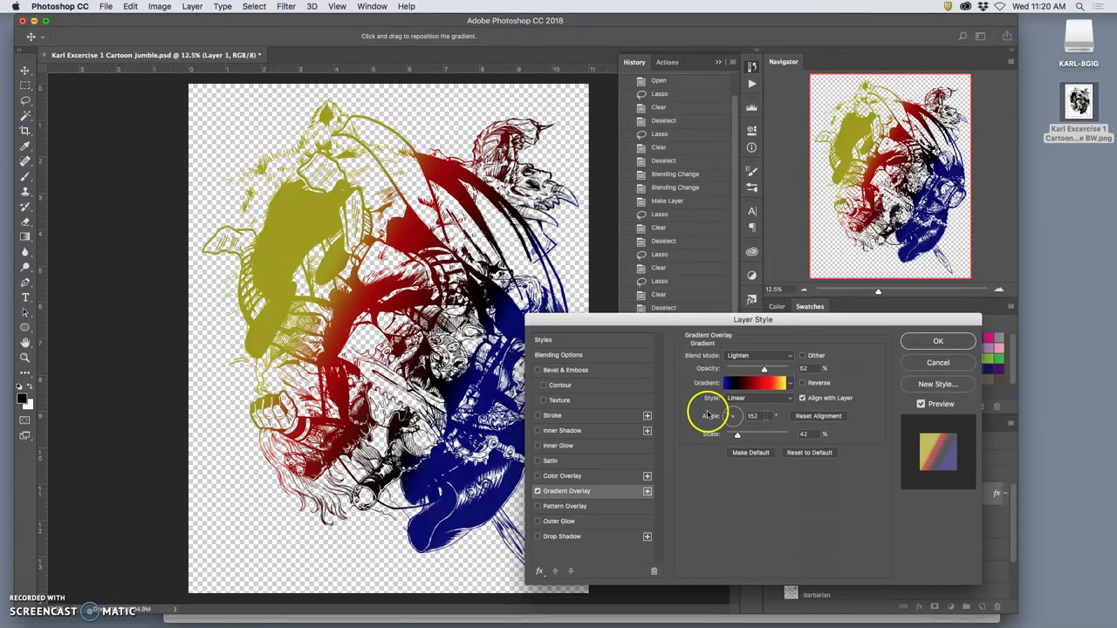
pyautogui.click(772, 356)
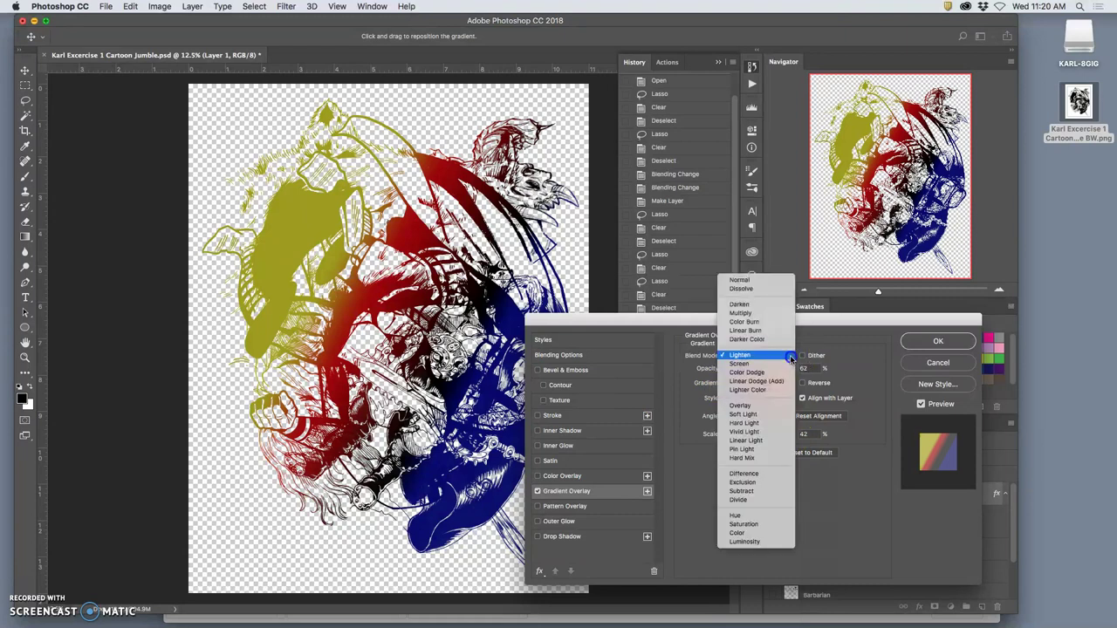
pyautogui.click(752, 330)
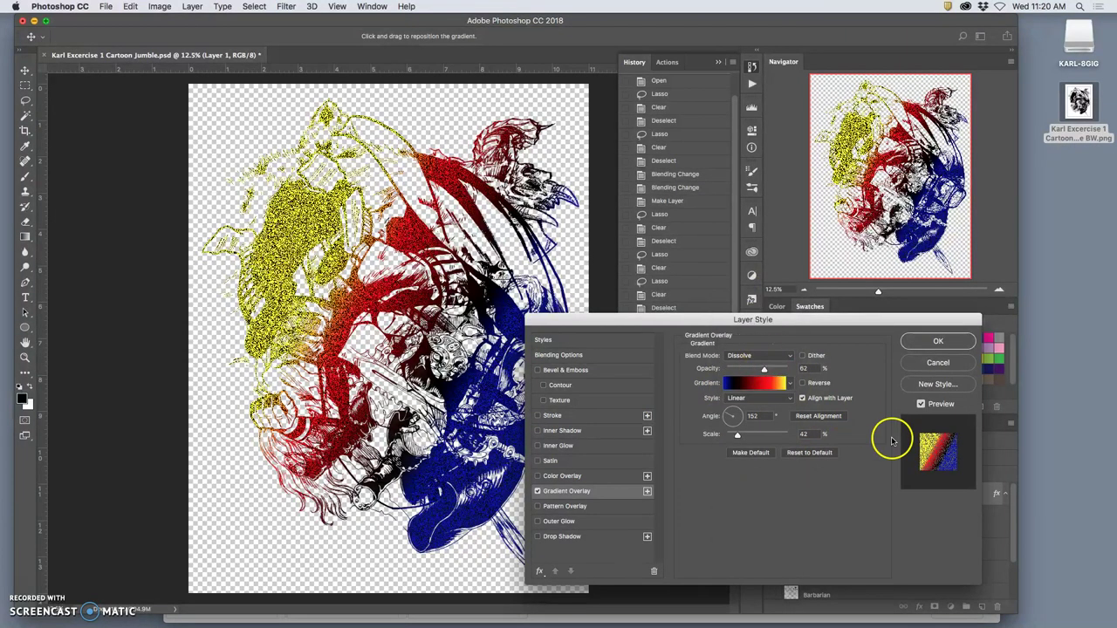
# Lower the Gradient Overlay opacity to 10%.
pyautogui.moveTo(791, 320); pyautogui.dragTo(890, 176)
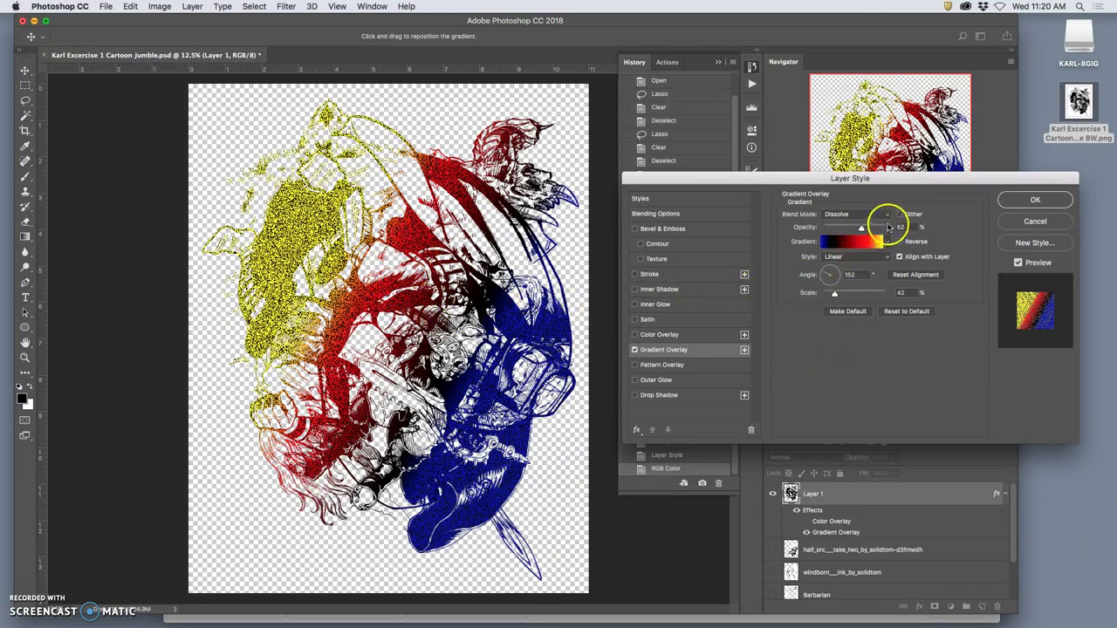
pyautogui.moveTo(862, 229); pyautogui.dragTo(839, 230)
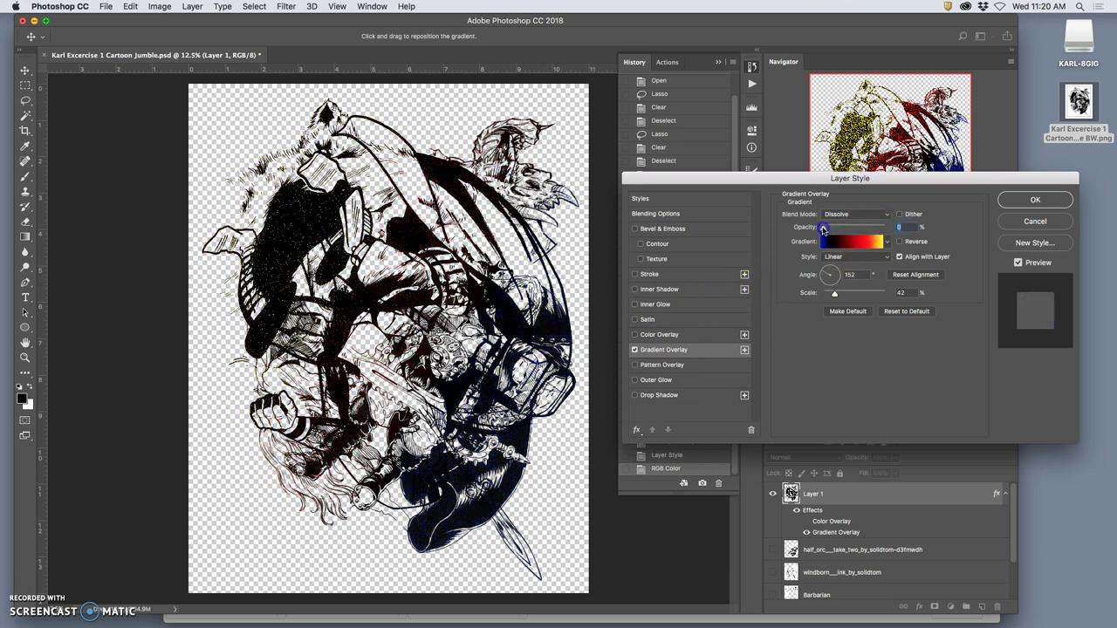
pyautogui.moveTo(825, 228); pyautogui.dragTo(828, 228)
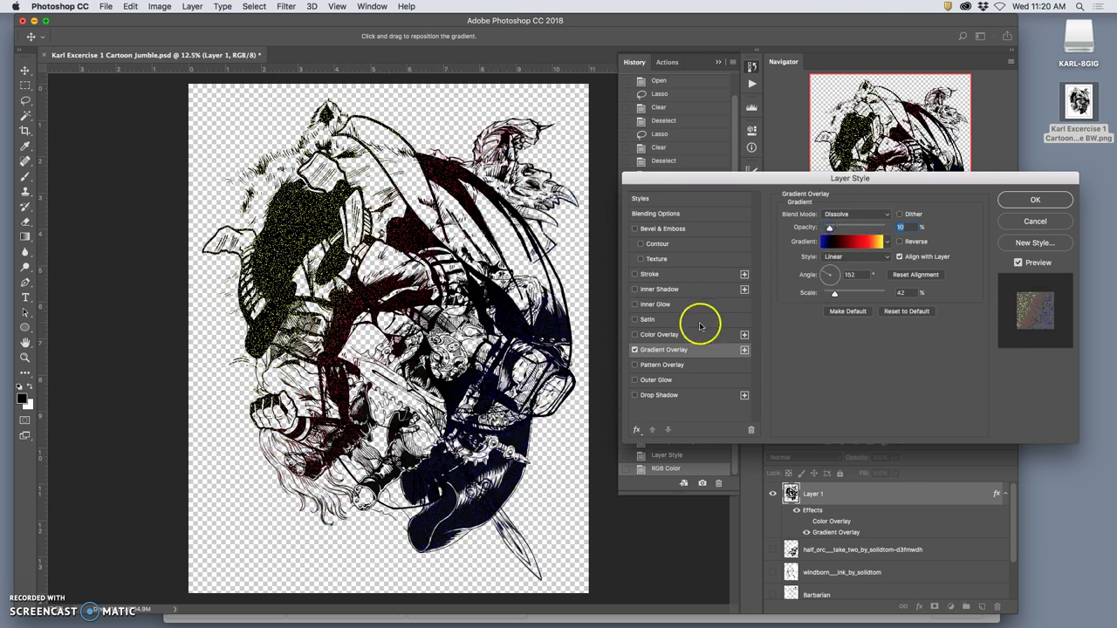
# Turn the Color Overlay effect on and lower its opacity slightly.
pyautogui.click(636, 334)
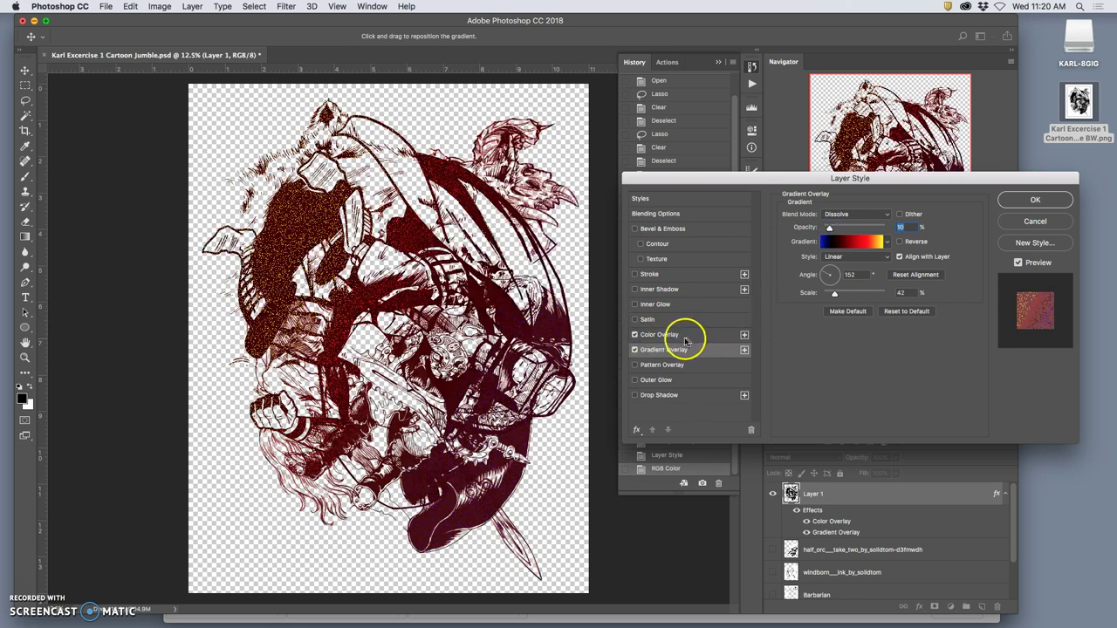
pyautogui.click(689, 335)
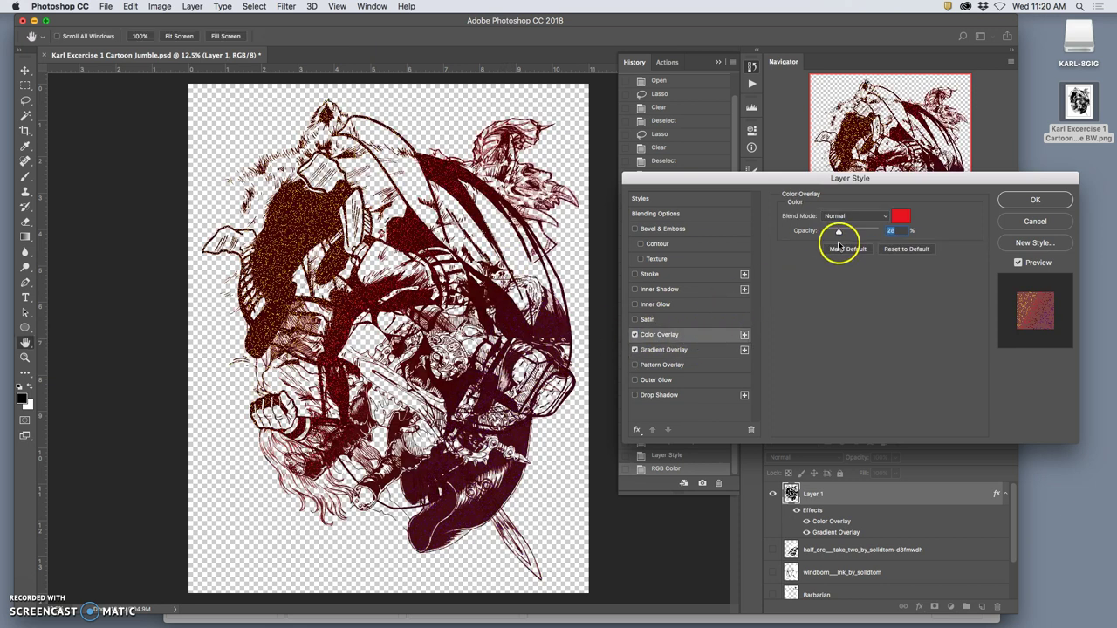
pyautogui.moveTo(837, 231)
pyautogui.mouseDown()
pyautogui.moveTo(860, 231)
pyautogui.moveTo(842, 234)
pyautogui.mouseUp()
# Make the Gradient Overlay Radial with Normal blend mode.
pyautogui.click(703, 352)
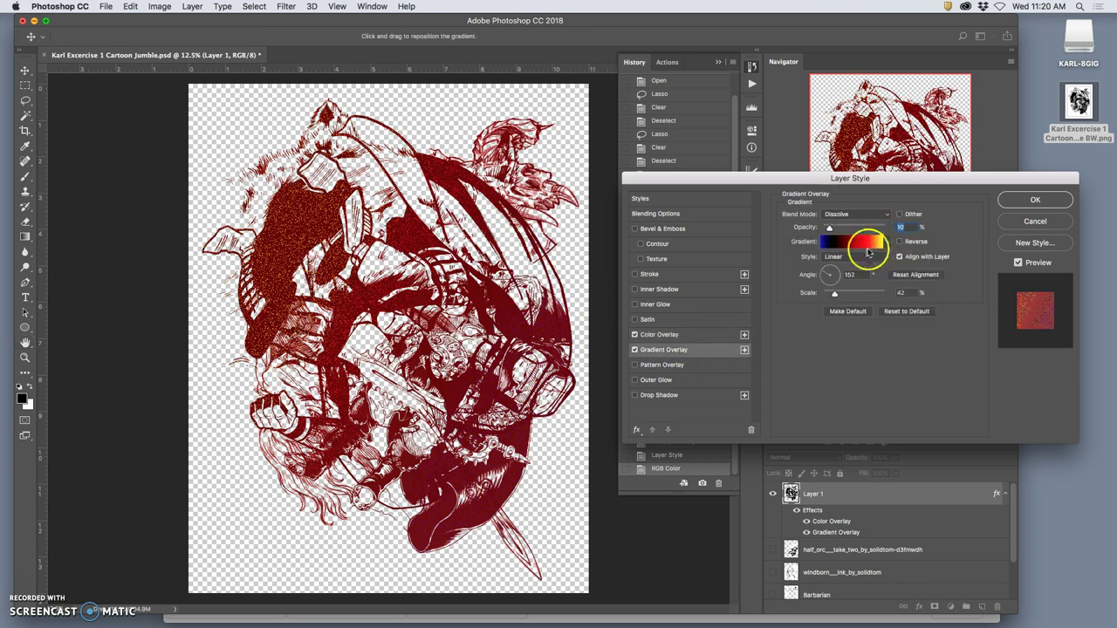
pyautogui.click(859, 257)
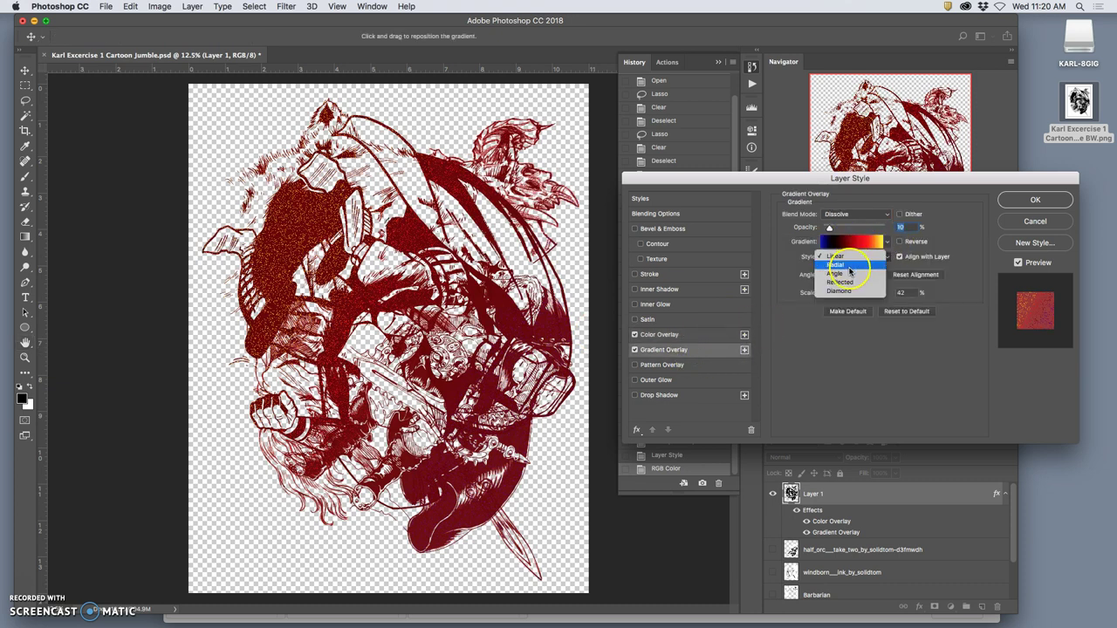
pyautogui.click(845, 264)
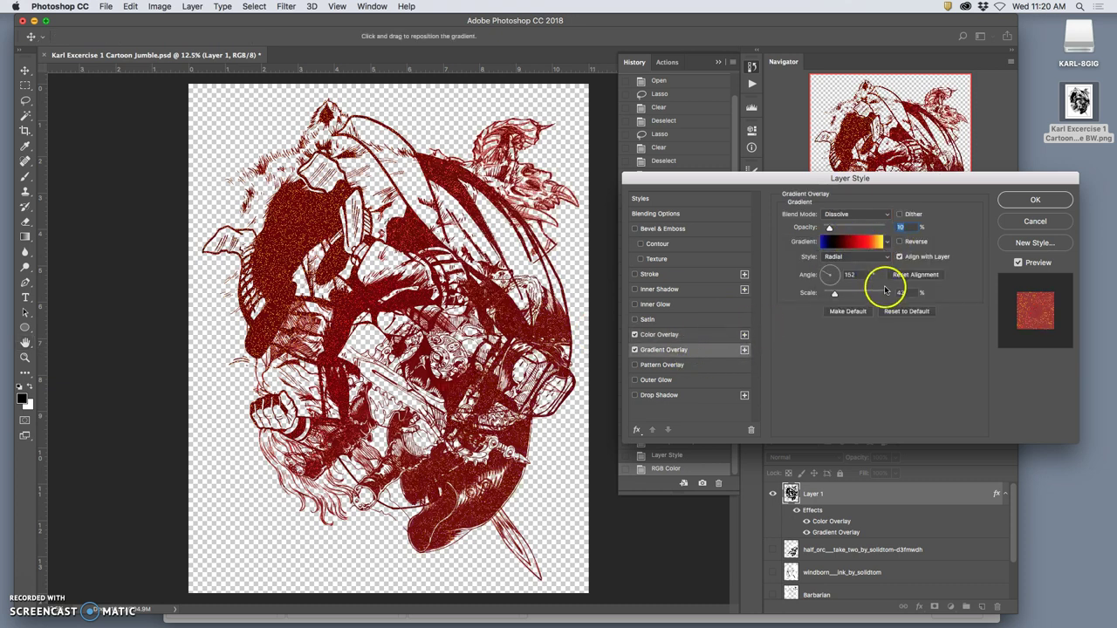
pyautogui.click(839, 214)
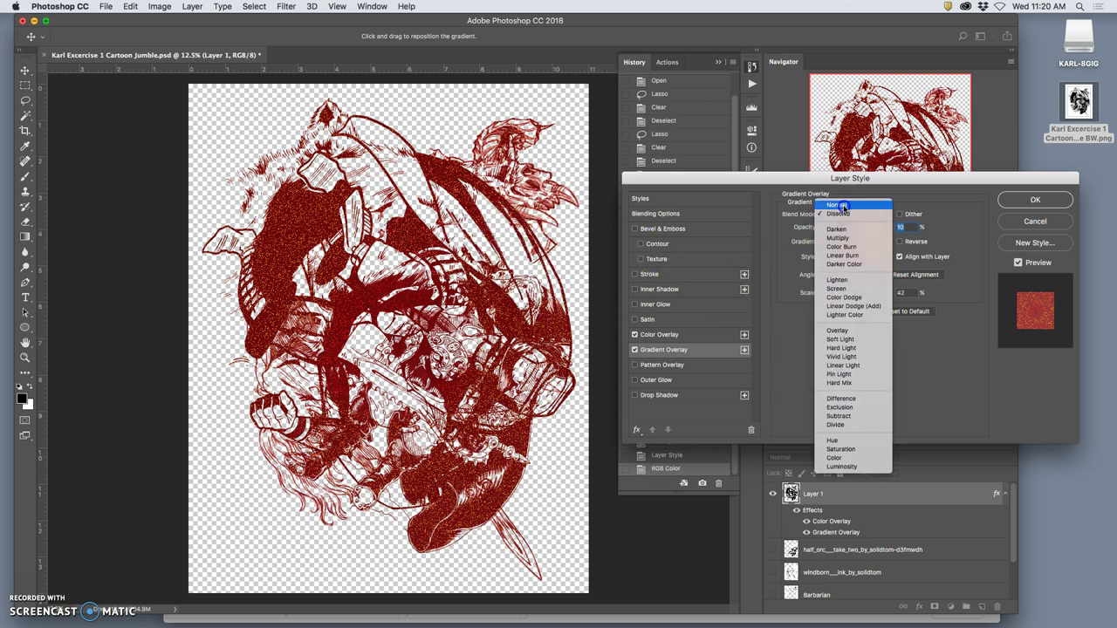
pyautogui.click(842, 206)
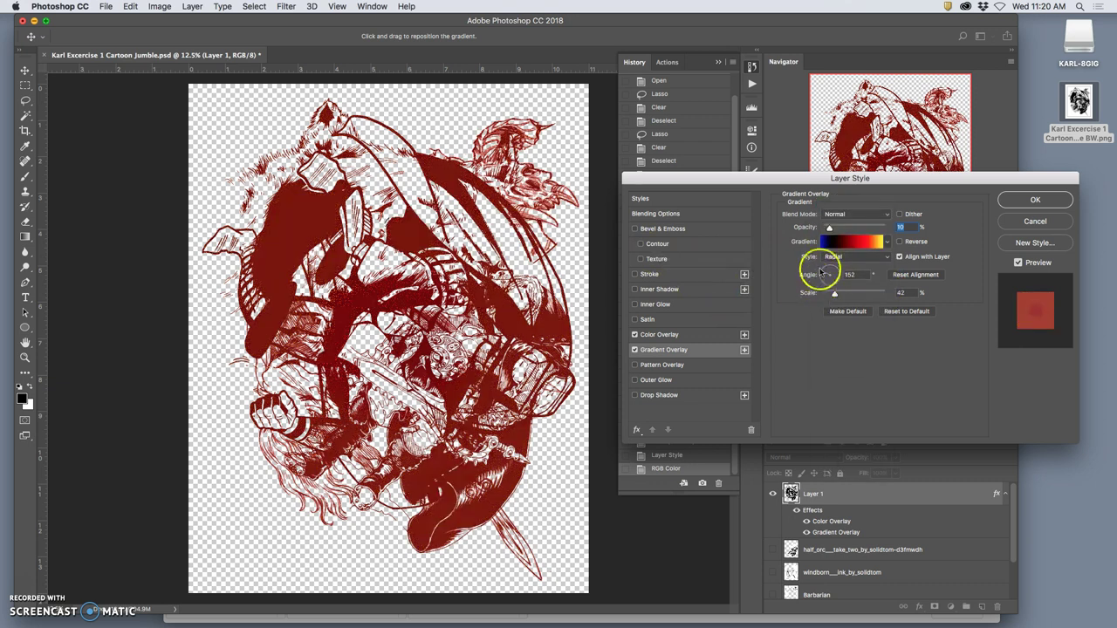
# Turn Color Overlay off, shrink the gradient scale, and switch the style to Reflected.
pyautogui.click(635, 335)
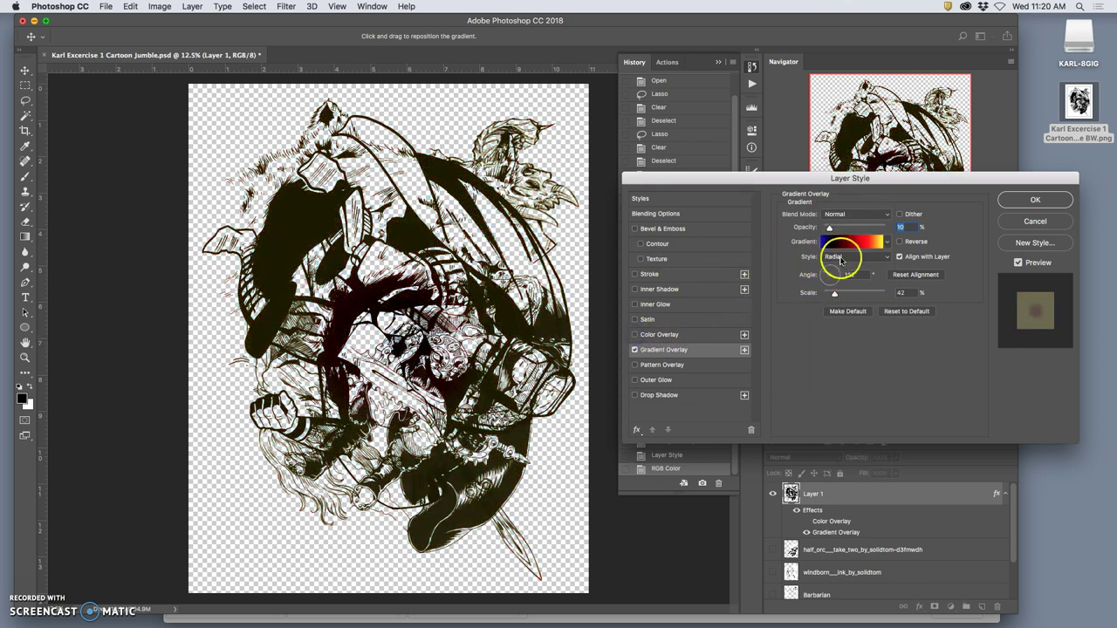
pyautogui.moveTo(834, 294)
pyautogui.mouseDown()
pyautogui.moveTo(787, 293)
pyautogui.moveTo(836, 291)
pyautogui.mouseUp()
pyautogui.click(843, 258)
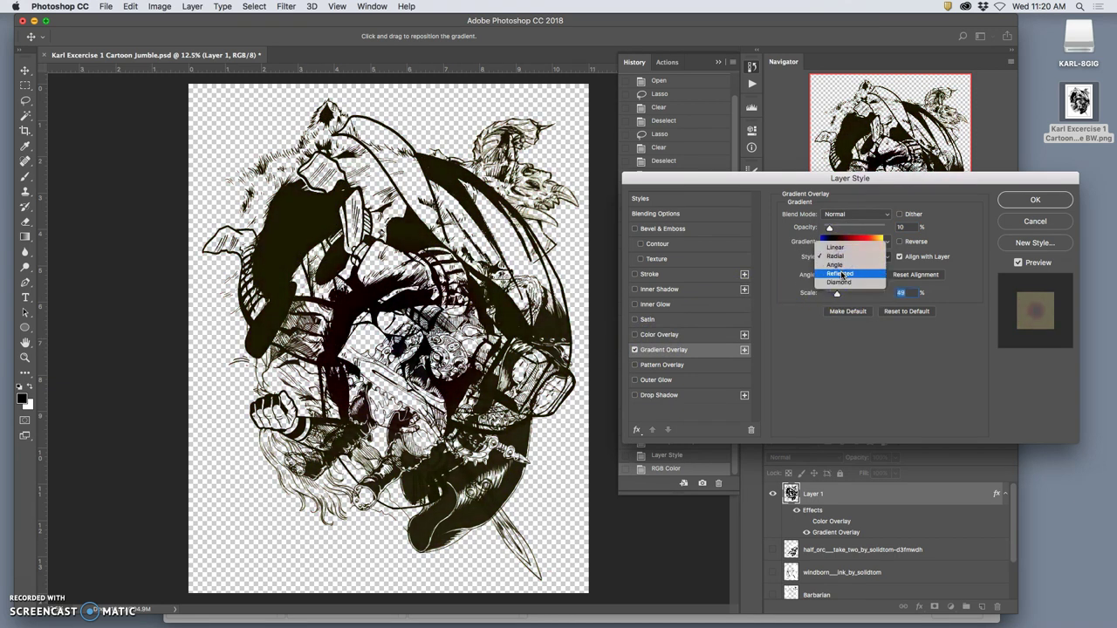
pyautogui.click(843, 277)
# In the Gradient Editor, remove the dark stop, shift the red stop left, and make the left end stop green.
pyautogui.click(848, 242)
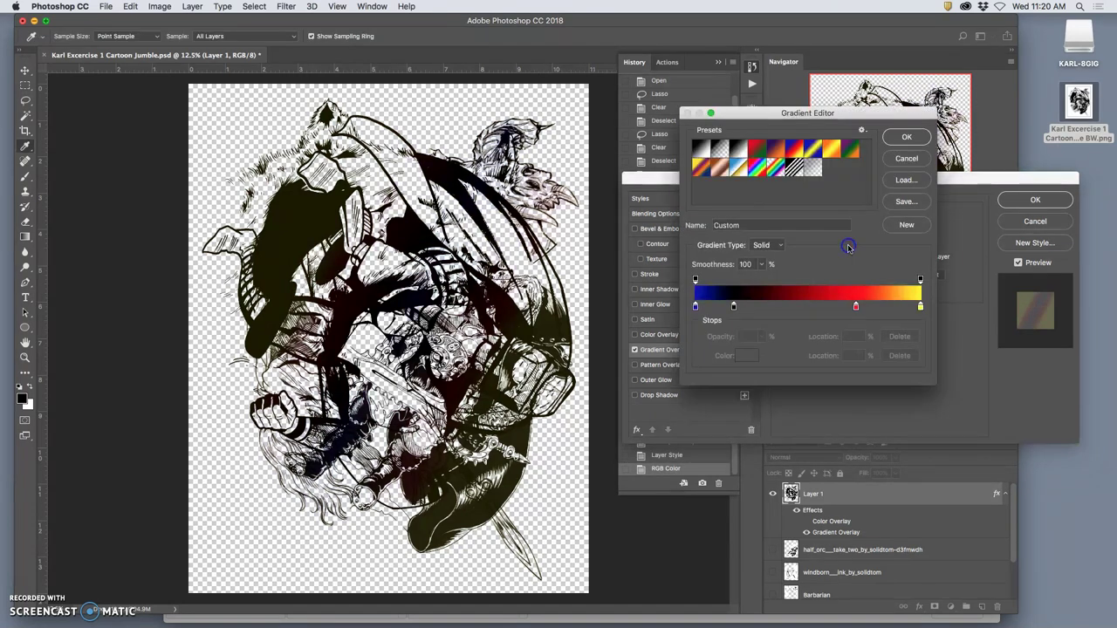
pyautogui.moveTo(790, 305)
pyautogui.mouseDown()
pyautogui.moveTo(733, 307)
pyautogui.moveTo(801, 309)
pyautogui.mouseUp()
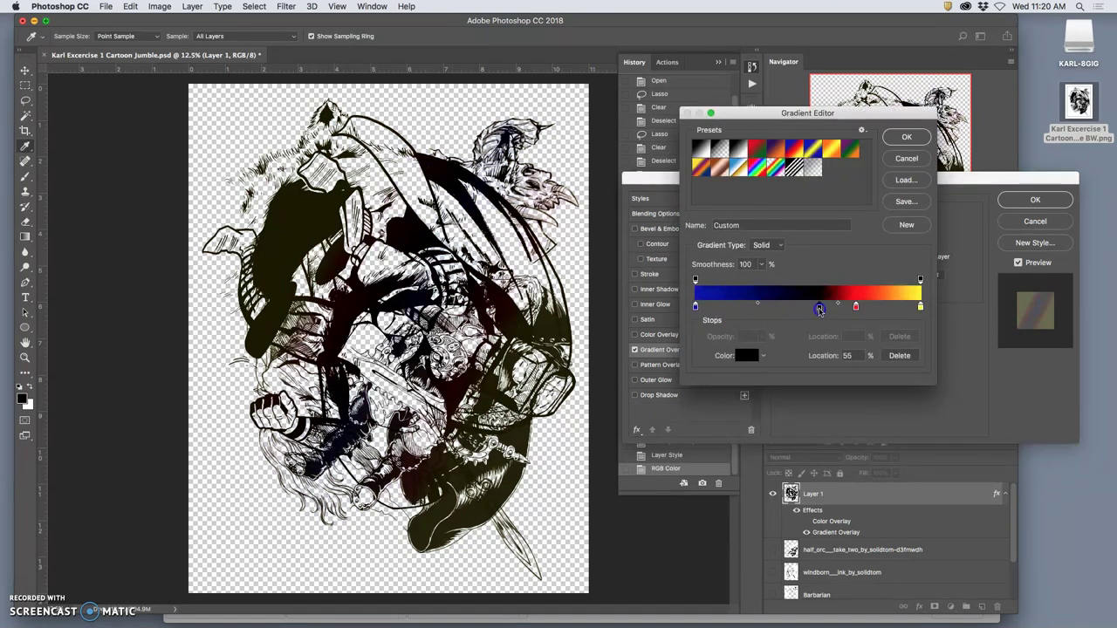
pyautogui.press('BackSpace')
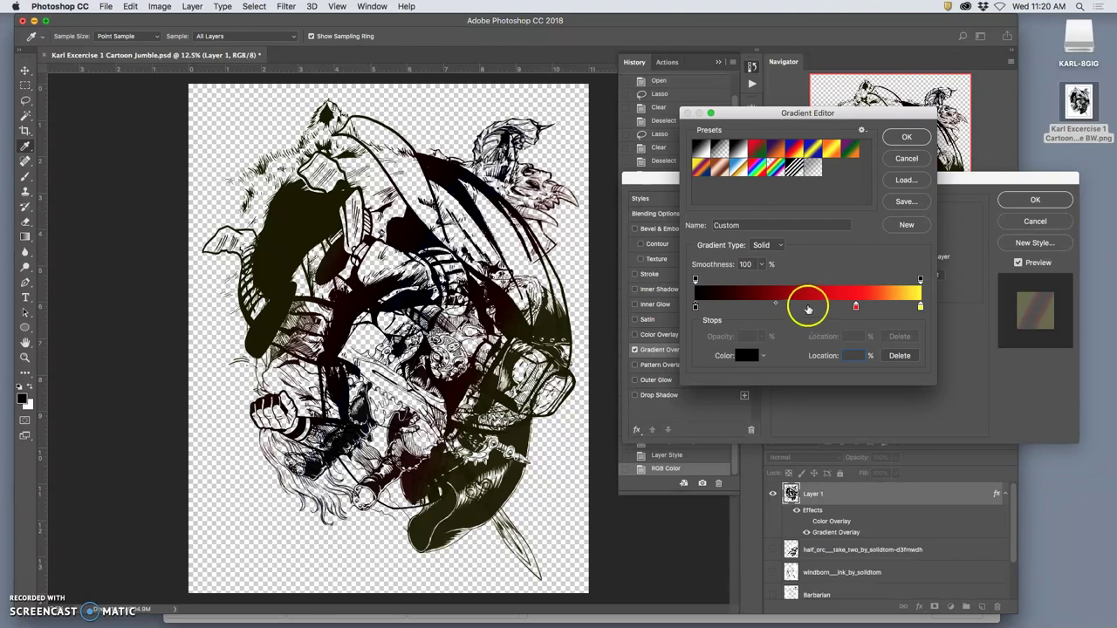
pyautogui.moveTo(857, 306); pyautogui.dragTo(792, 306)
pyautogui.doubleClick(696, 307)
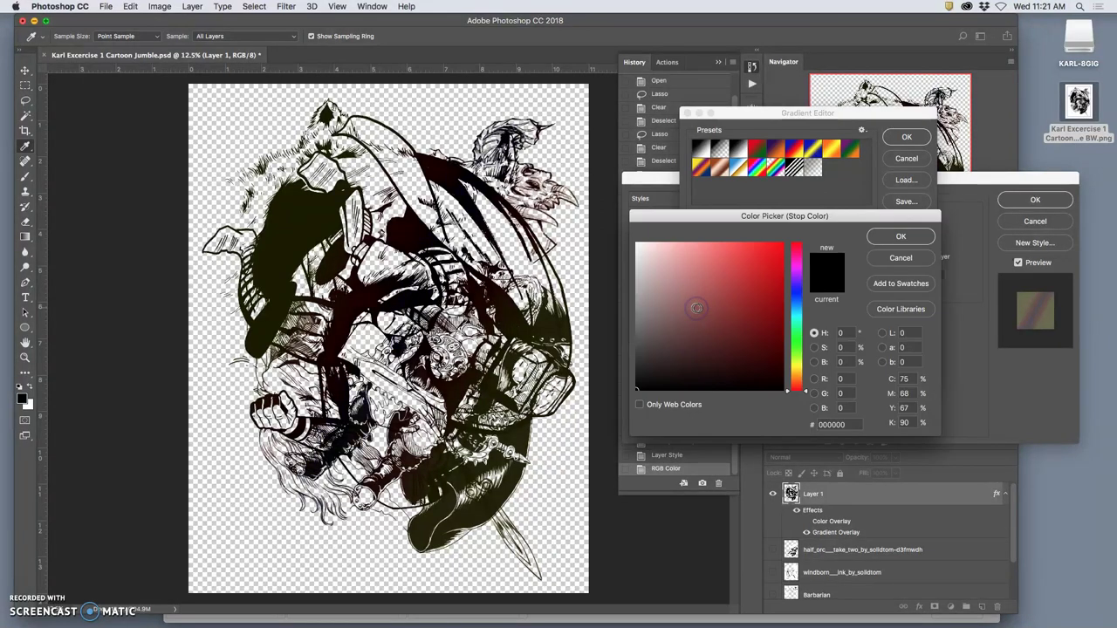
pyautogui.click(796, 327)
pyautogui.click(755, 319)
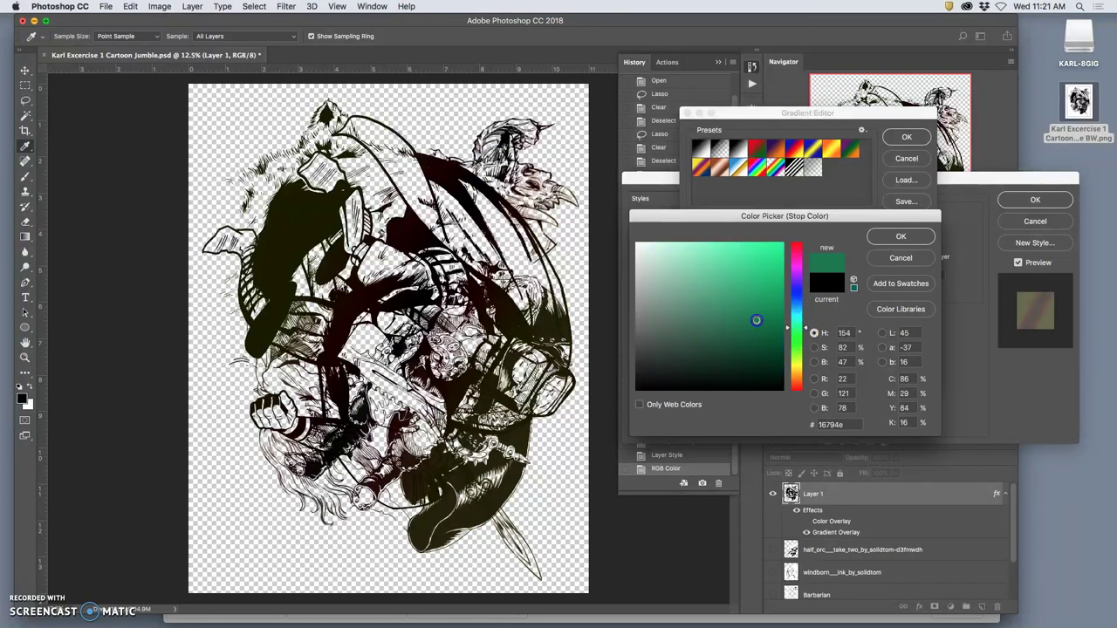
pyautogui.click(900, 236)
# Add a light blue stop at 58% and tone the red stop down to a muted red.
pyautogui.click(825, 307)
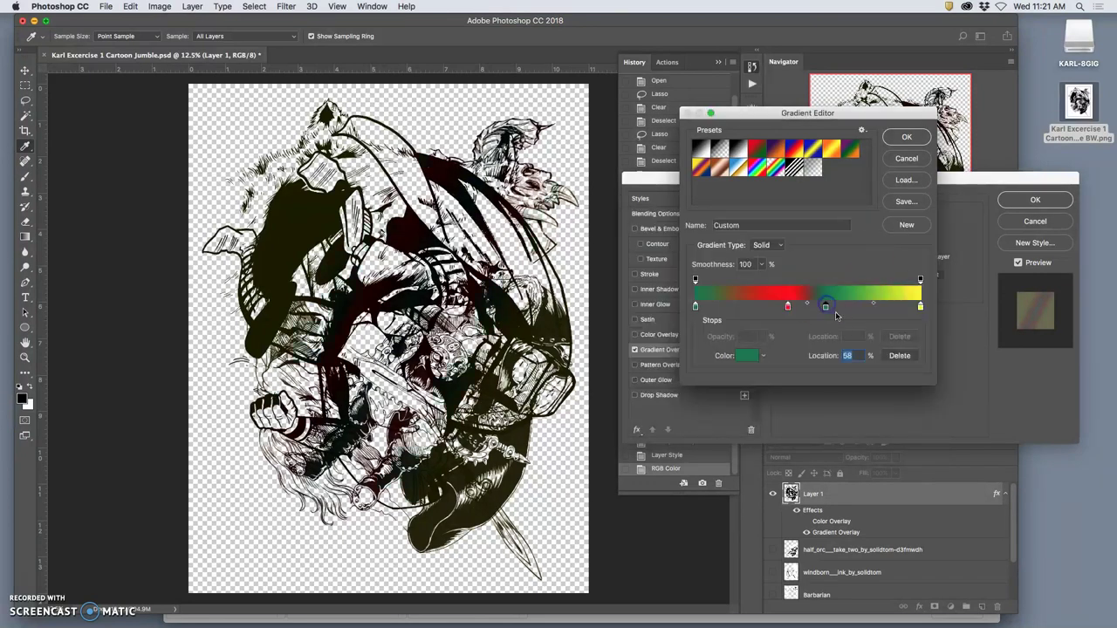
pyautogui.doubleClick(825, 307)
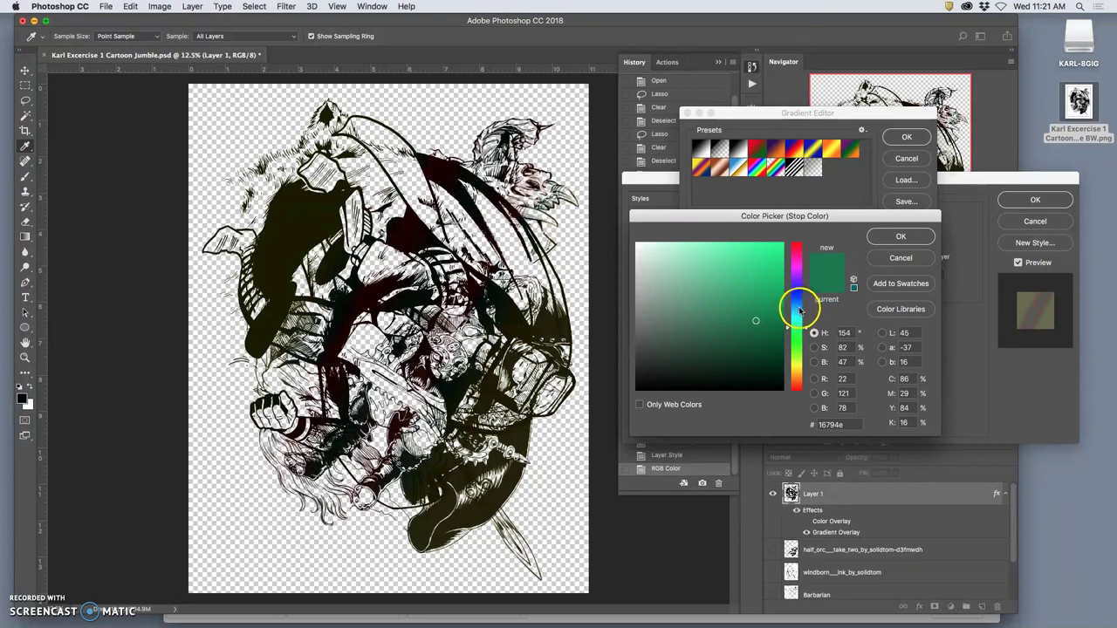
pyautogui.click(797, 311)
pyautogui.moveTo(748, 292); pyautogui.dragTo(733, 282)
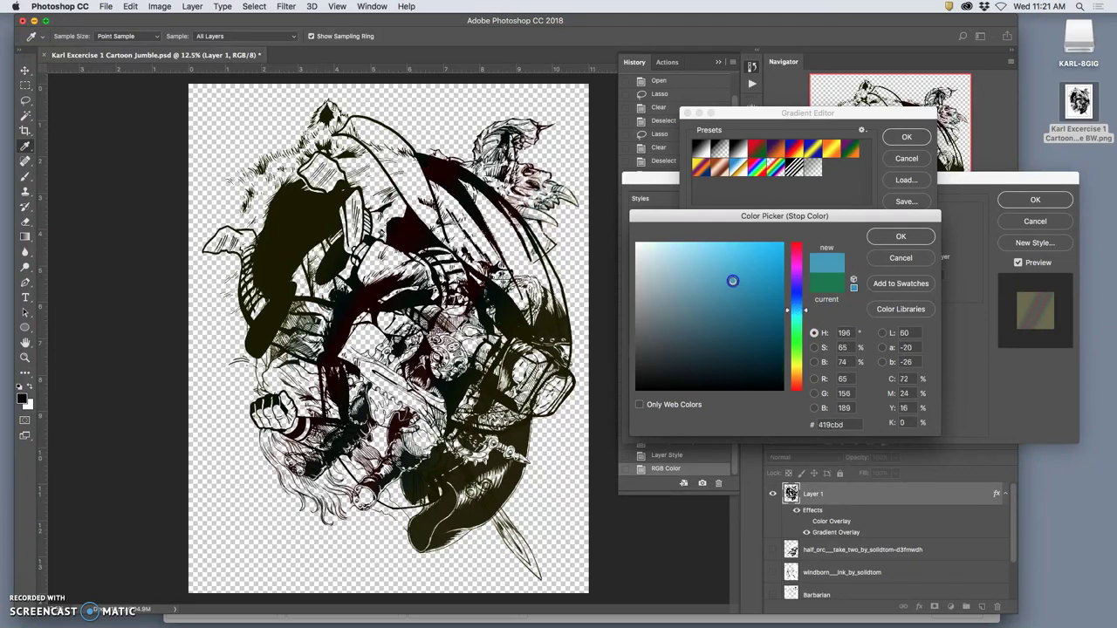
pyautogui.click(899, 236)
pyautogui.doubleClick(787, 306)
pyautogui.moveTo(775, 305); pyautogui.dragTo(709, 308)
pyautogui.click(877, 247)
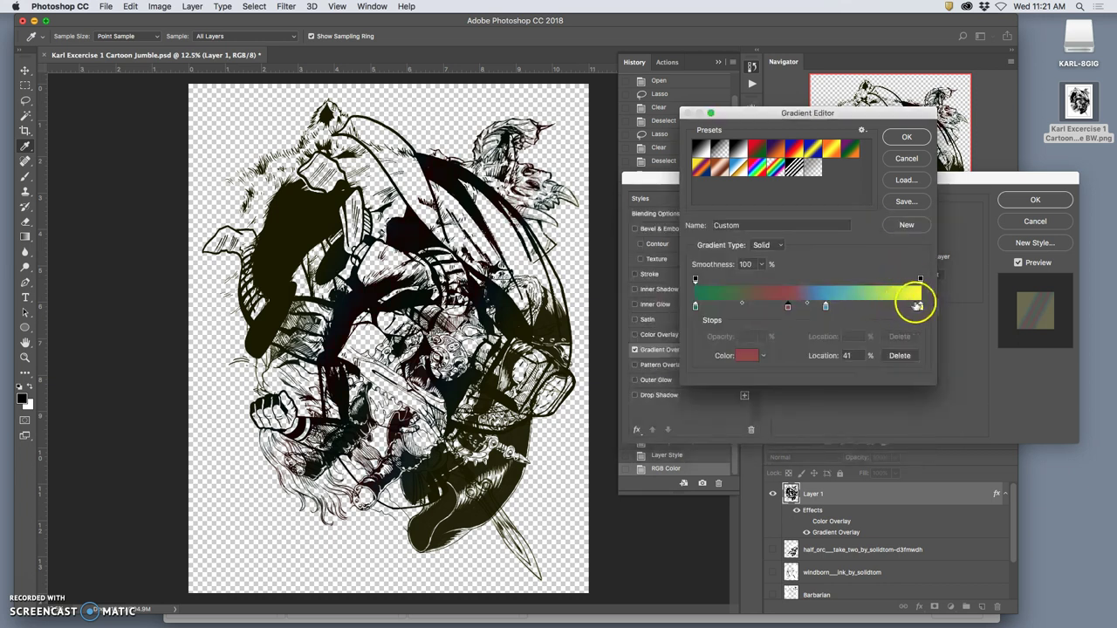
# Recolour the yellow end stop vivid orange, then move the red stop left and the blue stop right.
pyautogui.doubleClick(921, 308)
pyautogui.moveTo(753, 299); pyautogui.dragTo(746, 333)
pyautogui.moveTo(795, 367); pyautogui.dragTo(795, 375)
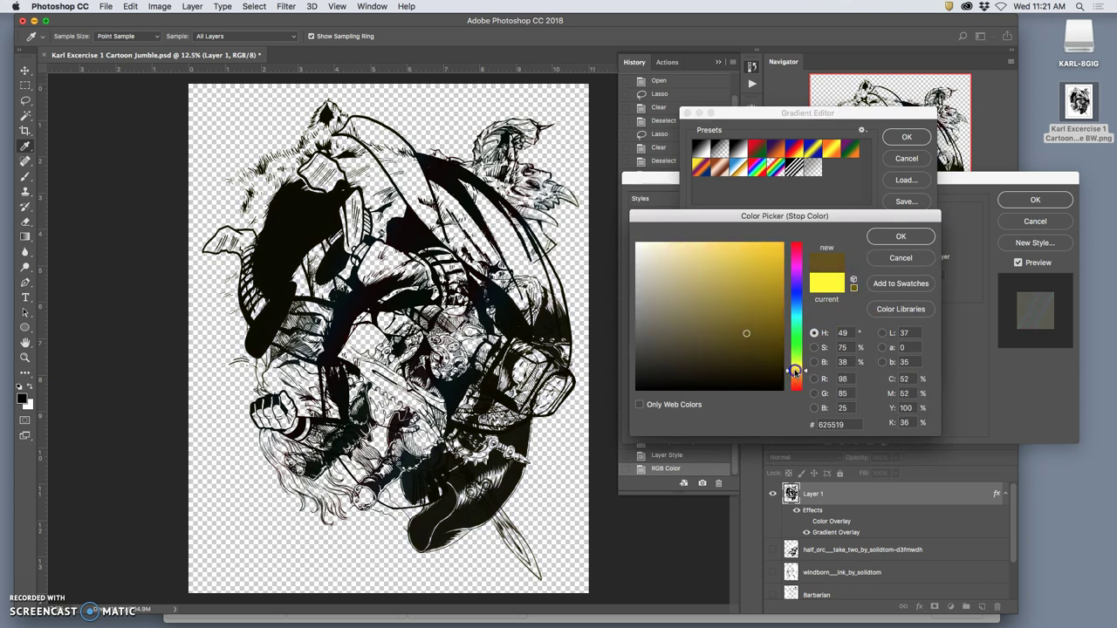
pyautogui.moveTo(775, 328); pyautogui.dragTo(772, 277)
pyautogui.moveTo(793, 367); pyautogui.dragTo(795, 377)
pyautogui.click(900, 236)
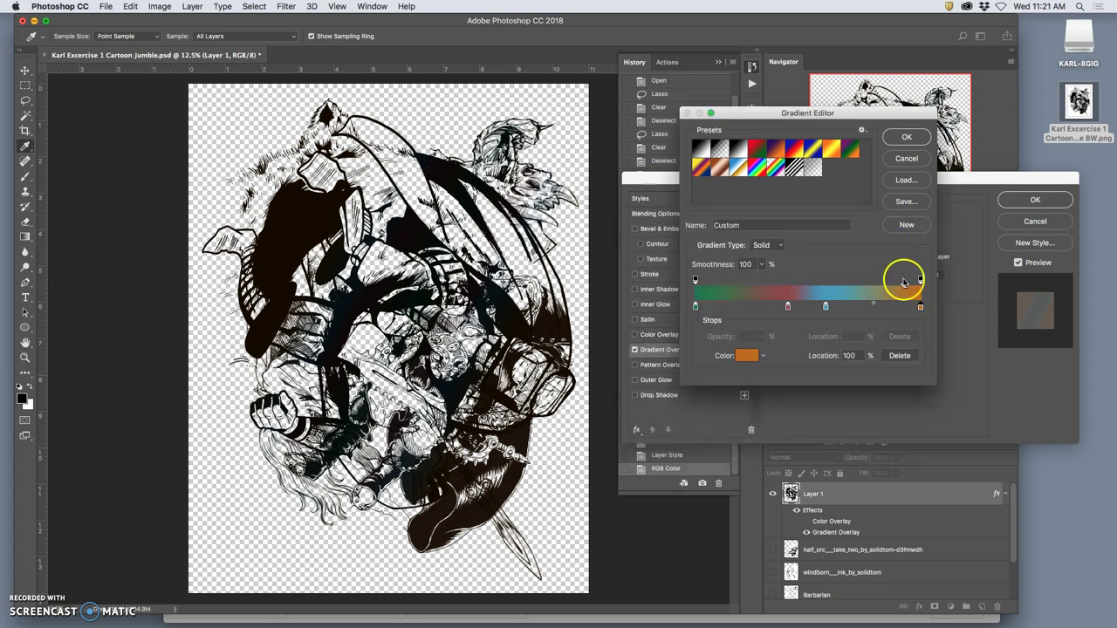
pyautogui.moveTo(788, 307); pyautogui.dragTo(766, 308)
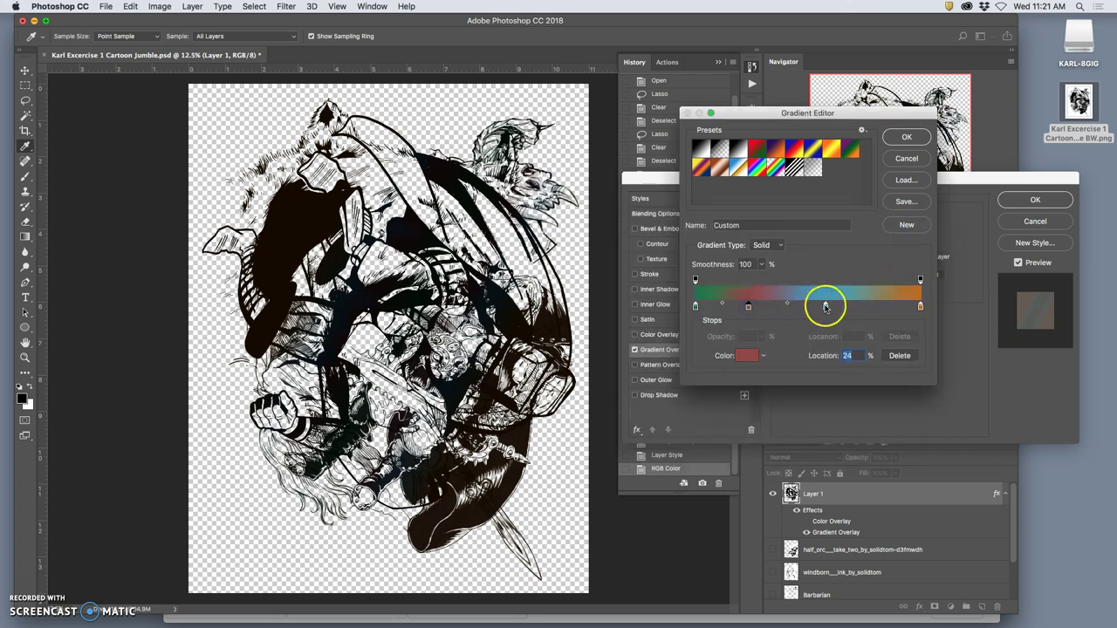
pyautogui.moveTo(826, 306); pyautogui.dragTo(838, 307)
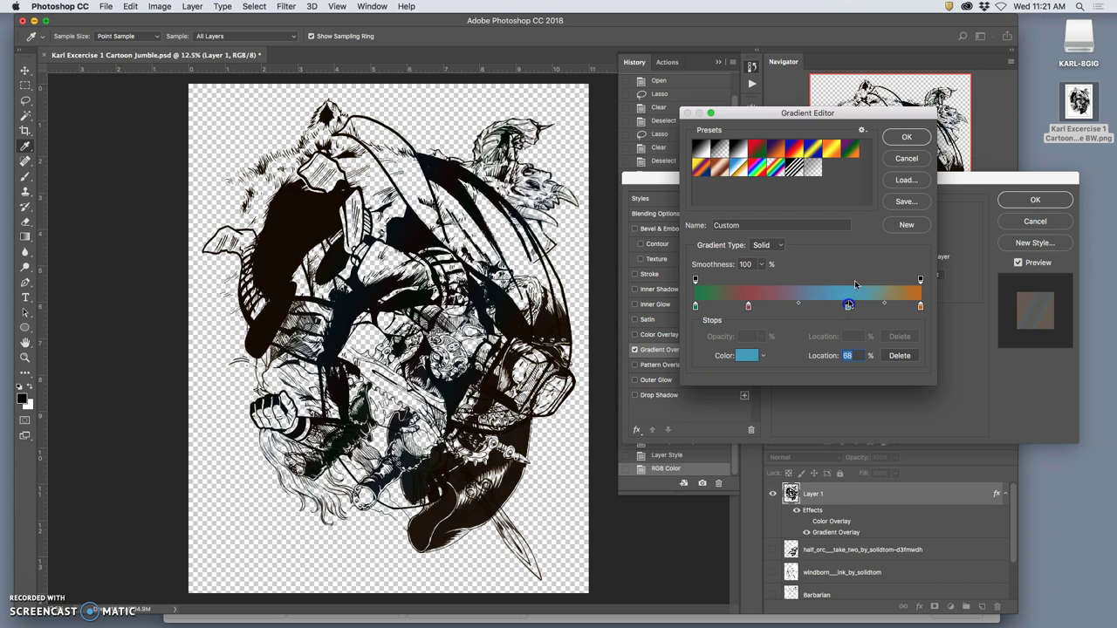
# Accept the gradient, set the Gradient Overlay style to Linear, and raise opacity to about 75%.
pyautogui.click(907, 137)
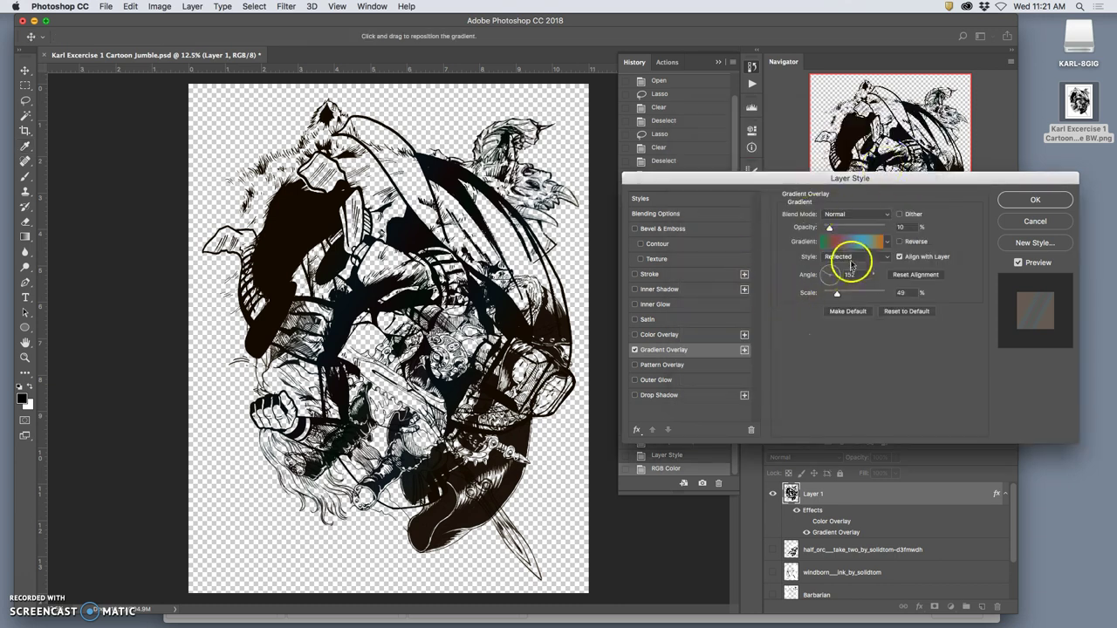
pyautogui.click(854, 257)
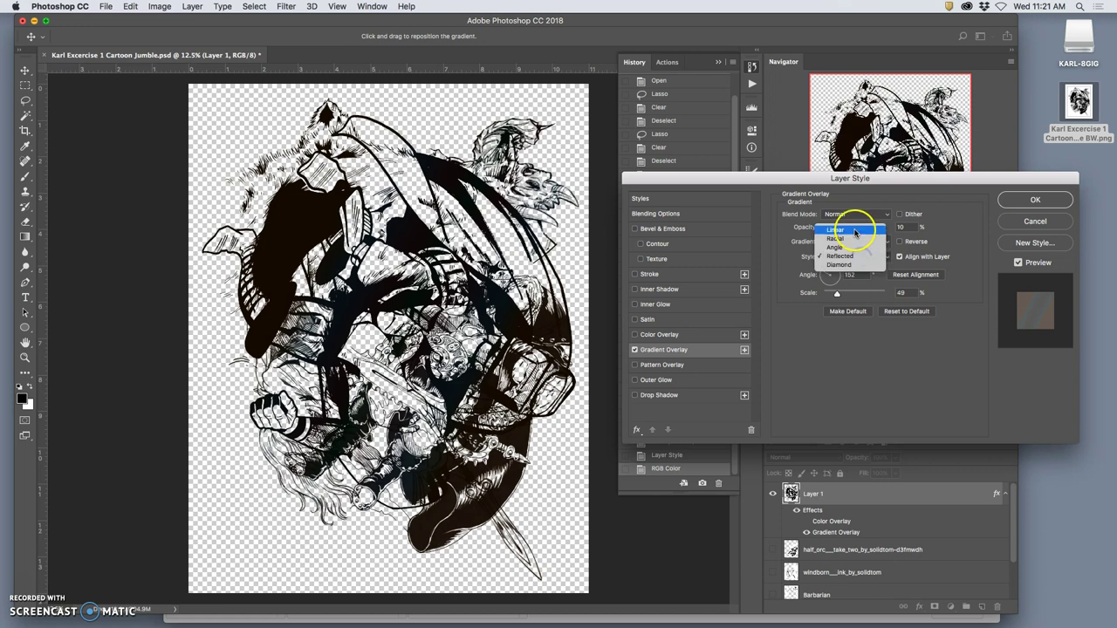
pyautogui.click(854, 231)
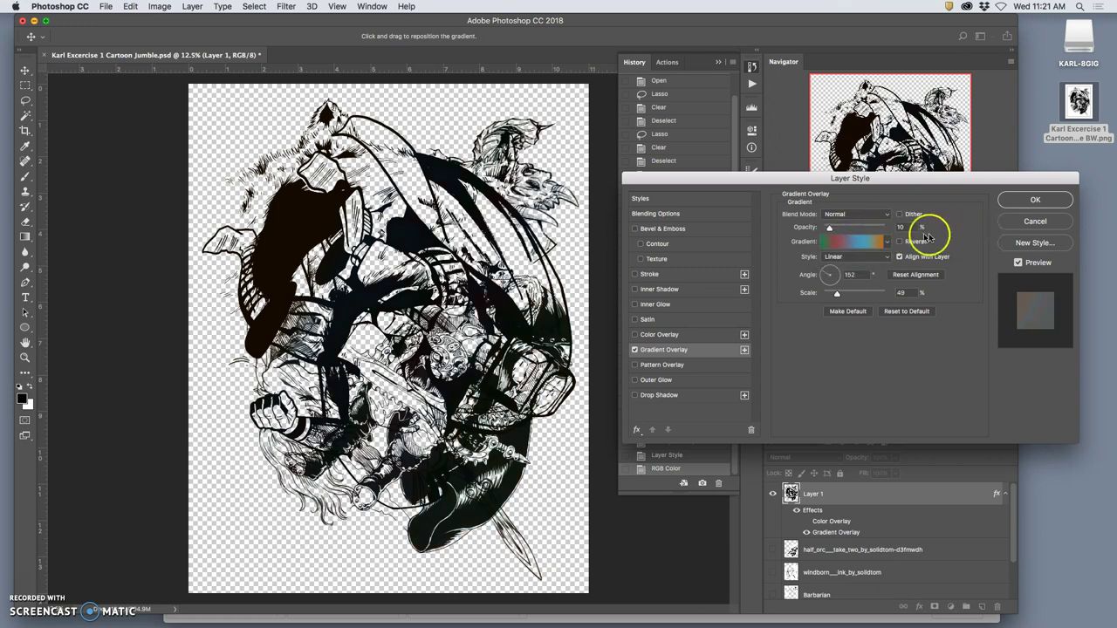
pyautogui.moveTo(830, 228); pyautogui.dragTo(862, 230)
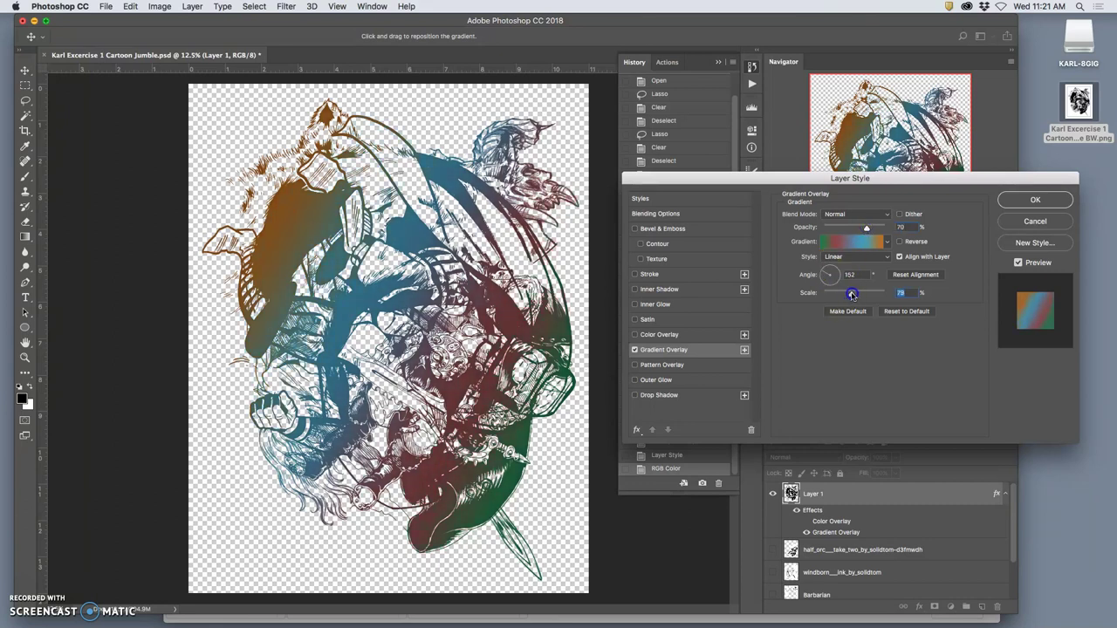
pyautogui.click(1019, 199)
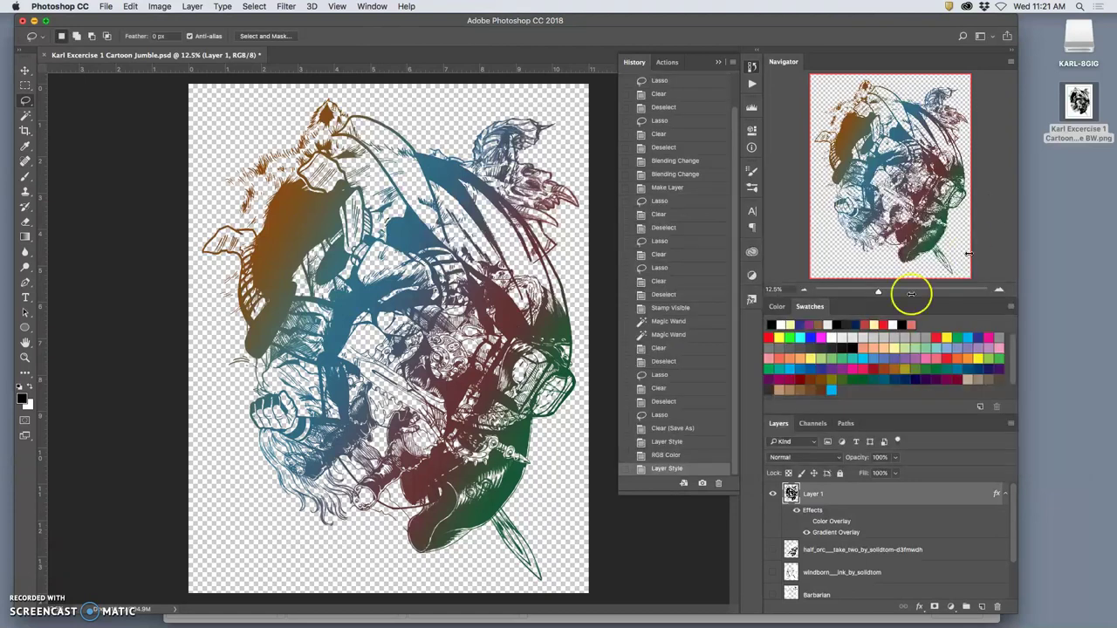